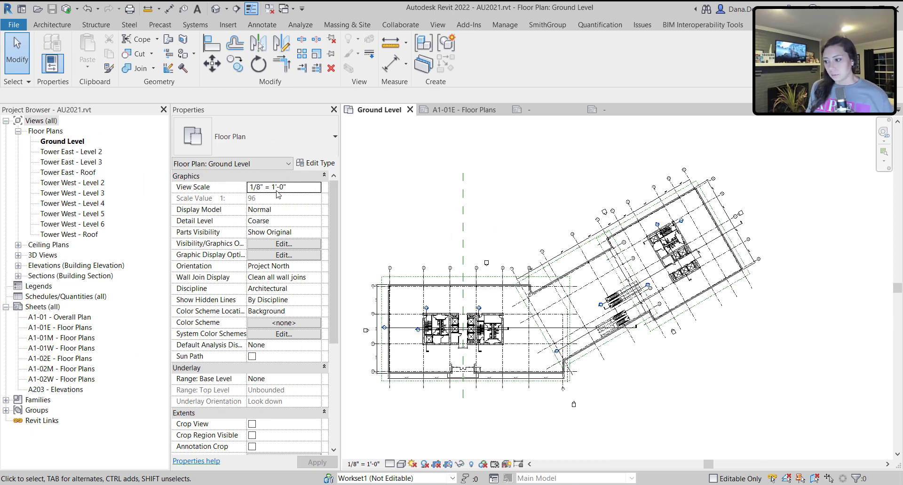
Select the Connector Grids scope box, then clear the selection
{"action": "scroll", "coordinate": [621, 348], "scroll_direction": "up", "scroll_amount": 4}
{"action": "left_click", "coordinate": [614, 333]}
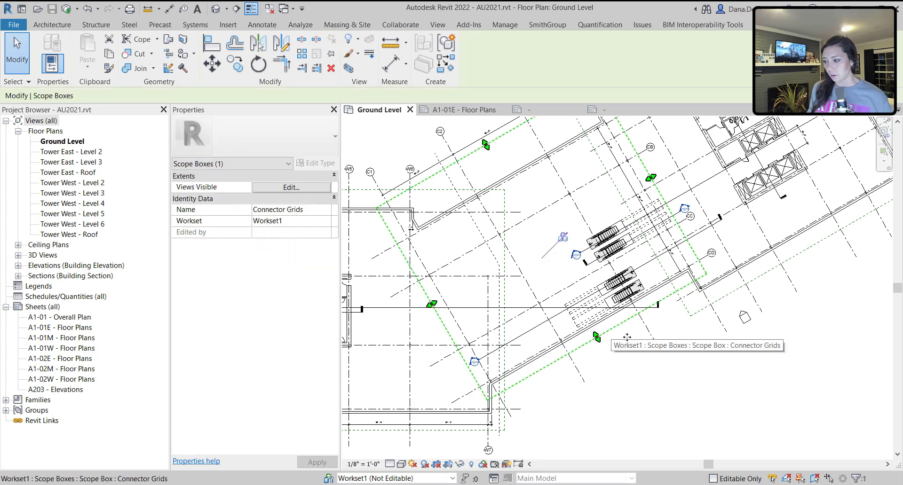
{"action": "scroll", "coordinate": [627, 338], "scroll_direction": "down", "scroll_amount": 4}
{"action": "key", "text": "Escape"}
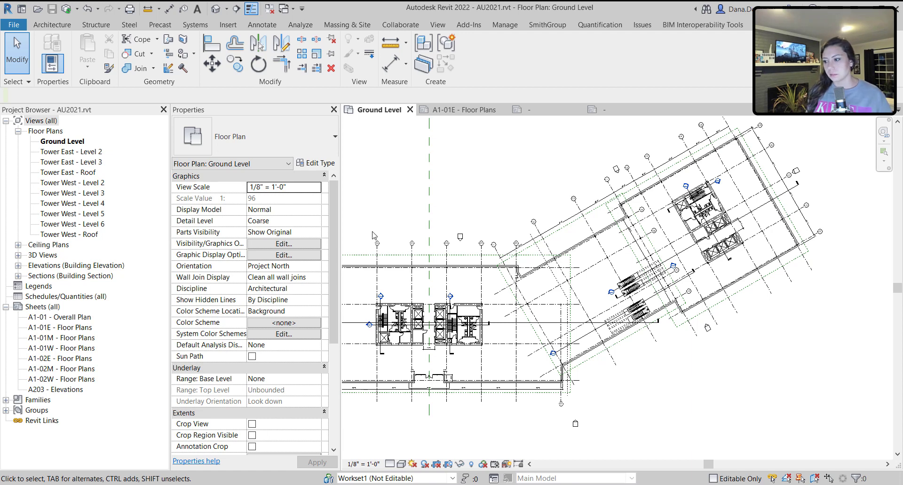
Duplicate the Ground Level plan view as Ground Level Copy 1
{"action": "right_click", "coordinate": [69, 143]}
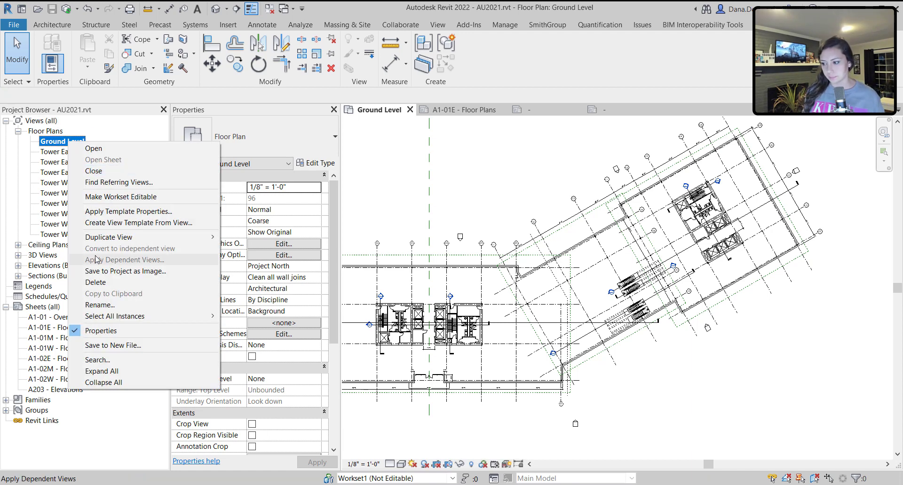
{"action": "mouse_move", "coordinate": [100, 241]}
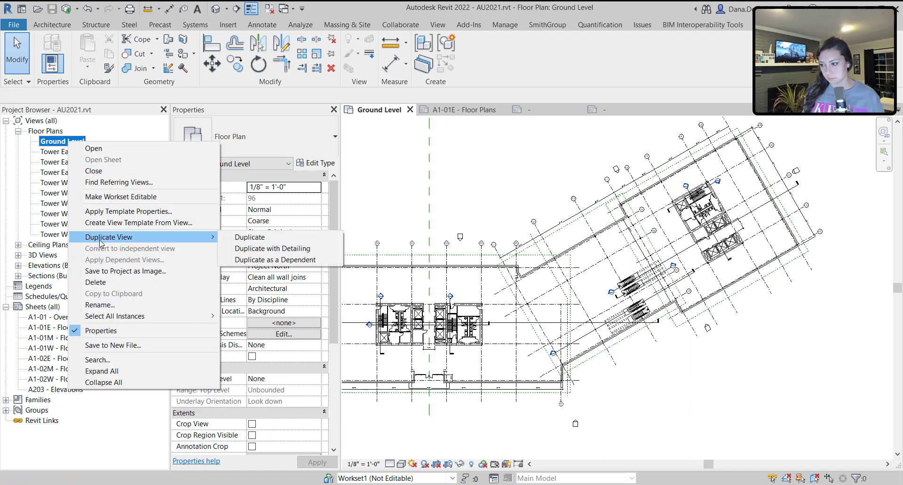
{"action": "left_click", "coordinate": [246, 238]}
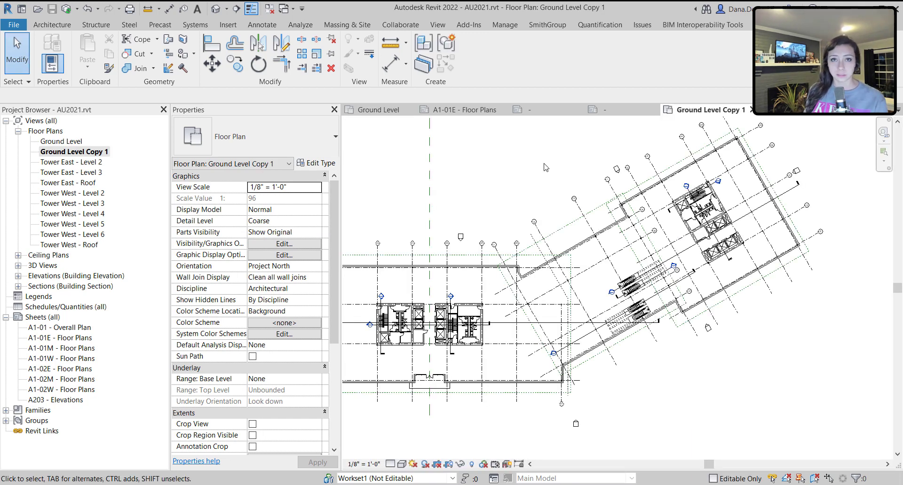
Turn off all annotation categories in the copied view via Visibility/Graphics
{"action": "key", "text": "v"}
{"action": "key", "text": "v"}
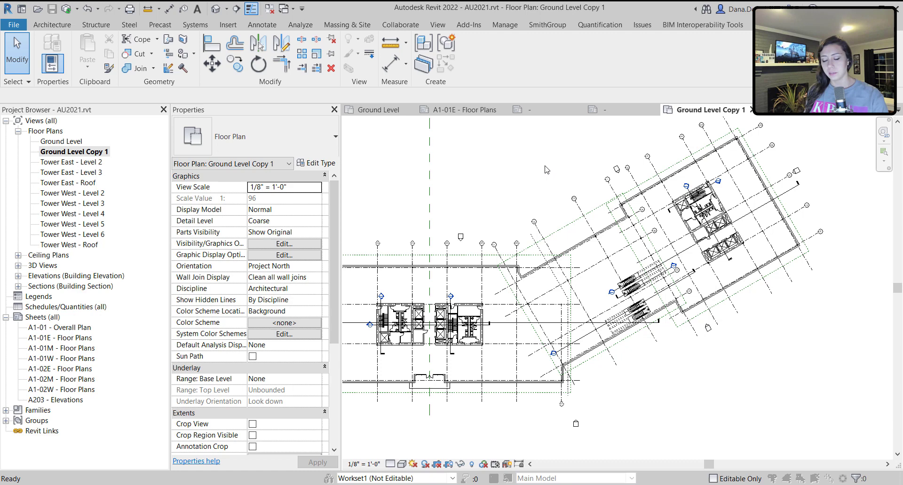
{"action": "left_click", "coordinate": [465, 53]}
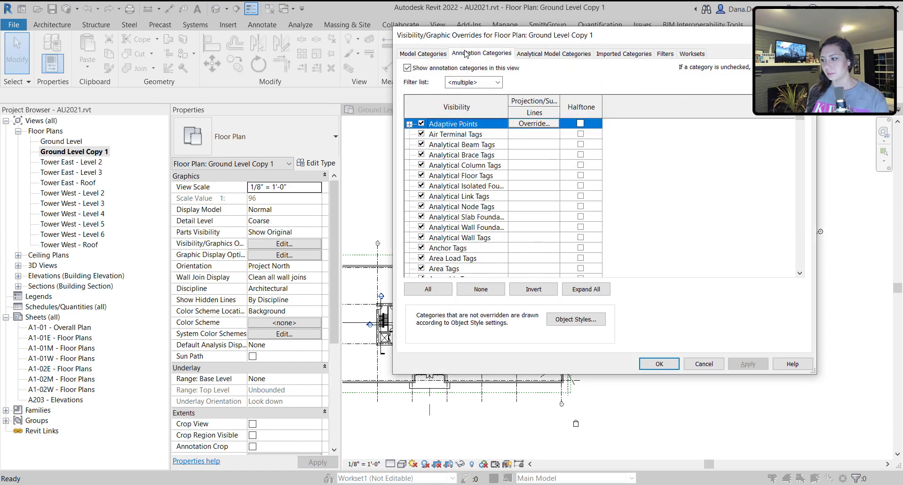
{"action": "left_click", "coordinate": [407, 69]}
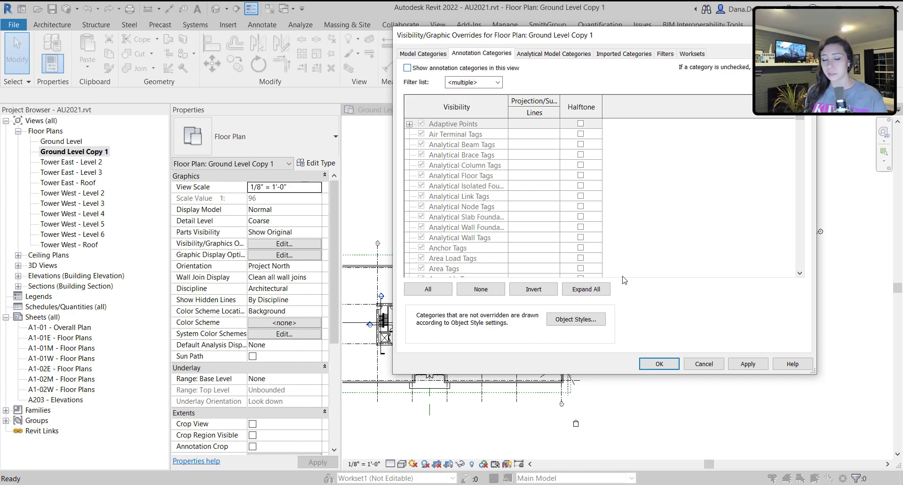
{"action": "left_click", "coordinate": [668, 363]}
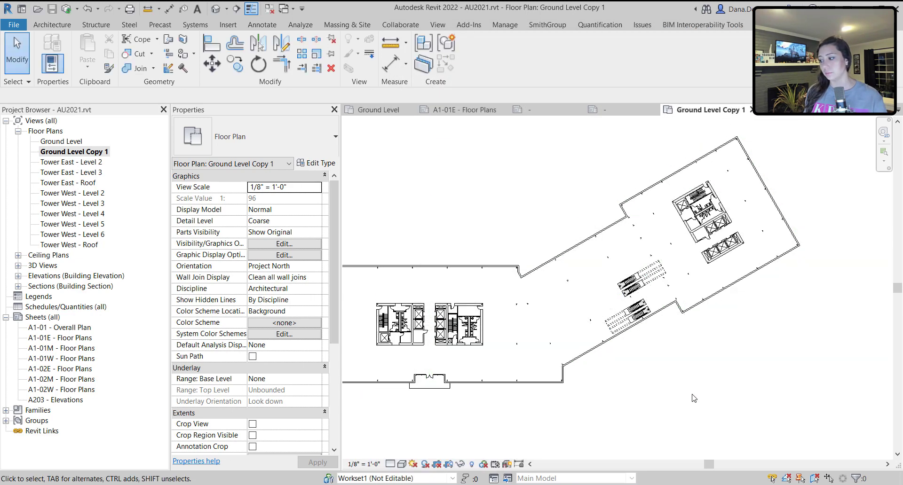
Set the view scale to 1" = 100'-0"
{"action": "scroll", "coordinate": [673, 386], "scroll_direction": "down", "scroll_amount": 3}
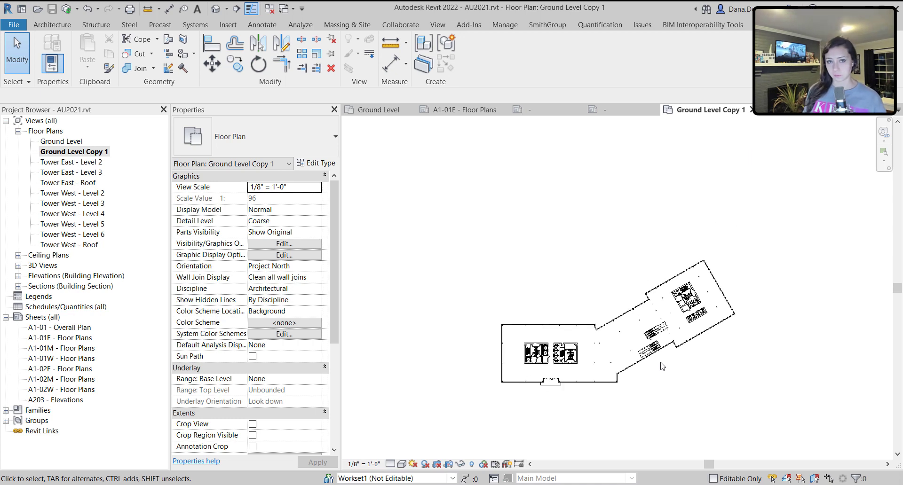
{"action": "left_click", "coordinate": [316, 187]}
{"action": "scroll", "coordinate": [305, 230], "scroll_direction": "up", "scroll_amount": 3}
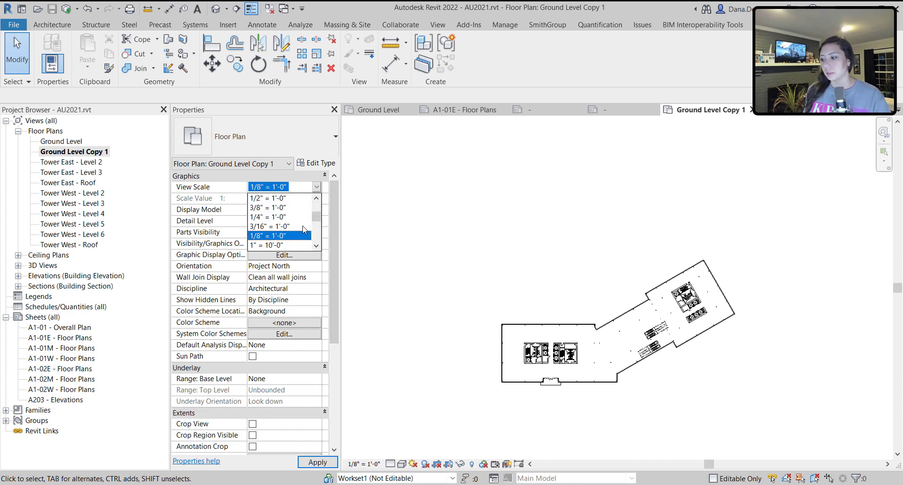
{"action": "scroll", "coordinate": [304, 230], "scroll_direction": "down", "scroll_amount": 3}
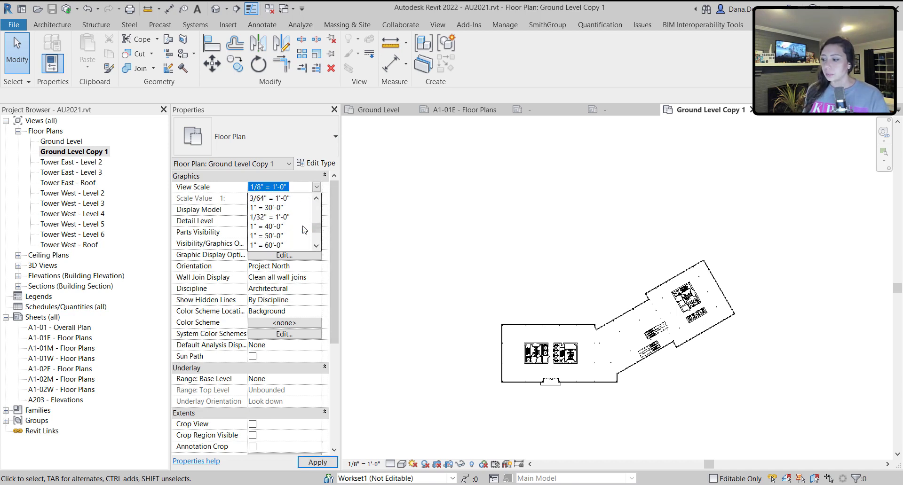
{"action": "scroll", "coordinate": [305, 230], "scroll_direction": "down", "scroll_amount": 1}
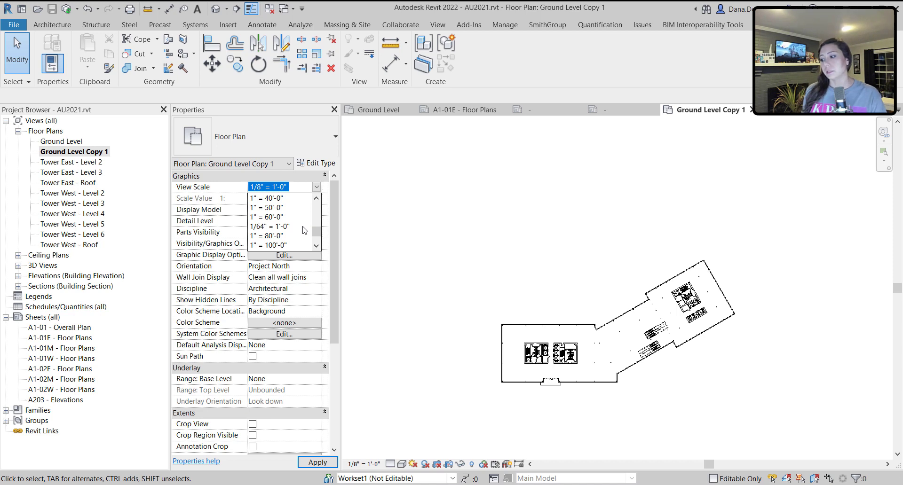
{"action": "left_click", "coordinate": [291, 245]}
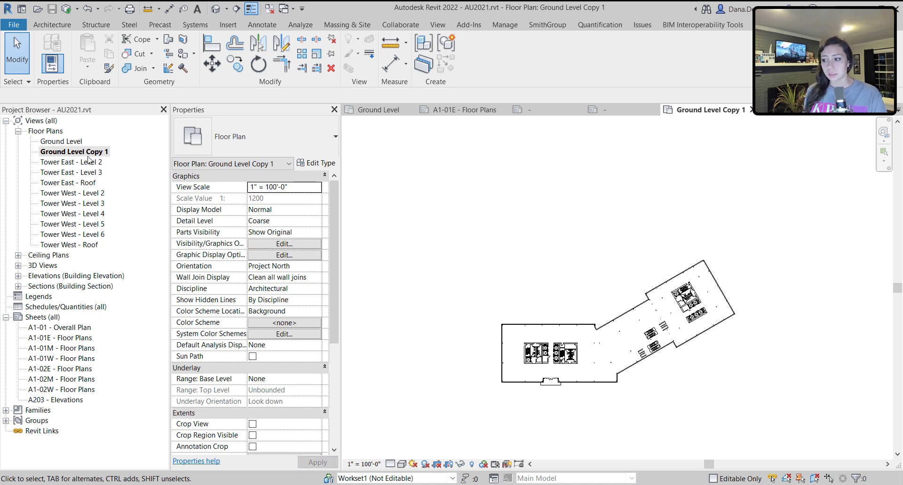
Rename the view to KeyPlanTestView
{"action": "scroll", "coordinate": [253, 417], "scroll_direction": "down", "scroll_amount": 4}
{"action": "left_click", "coordinate": [282, 402]}
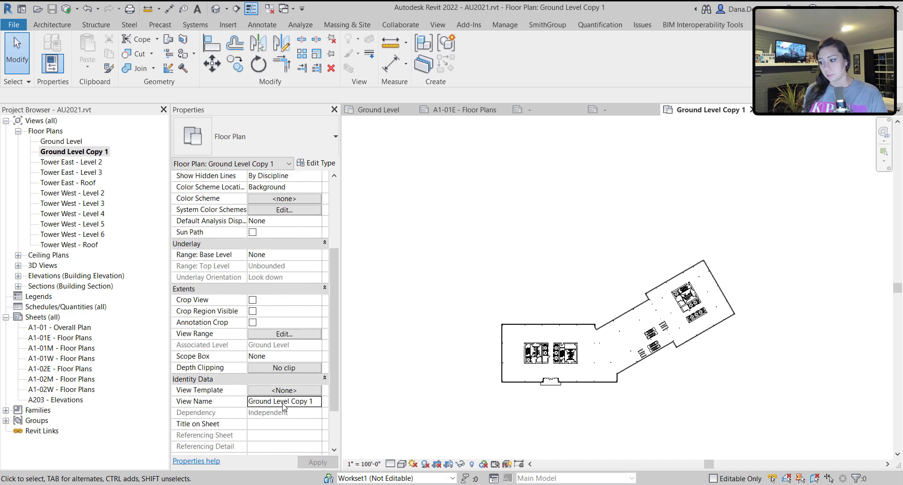
{"action": "left_click_drag", "start_coordinate": [321, 401], "coordinate": [241, 400]}
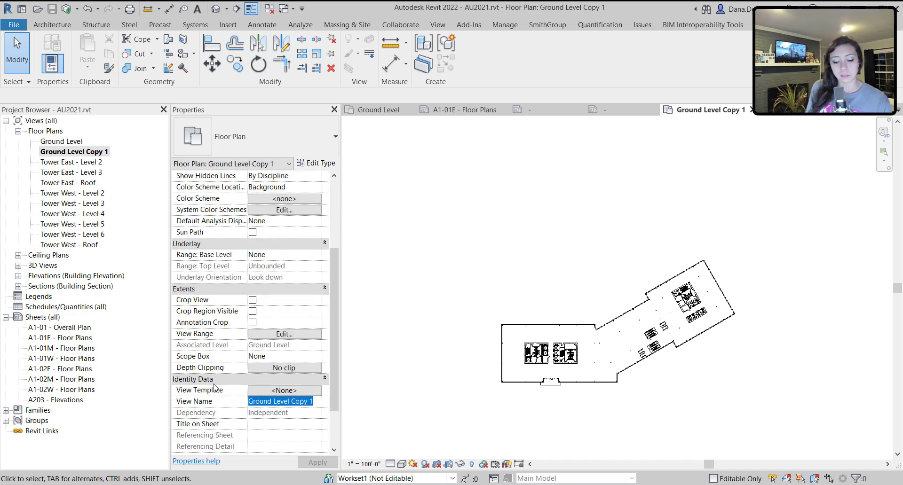
{"action": "type", "text": "KeyPlan"}
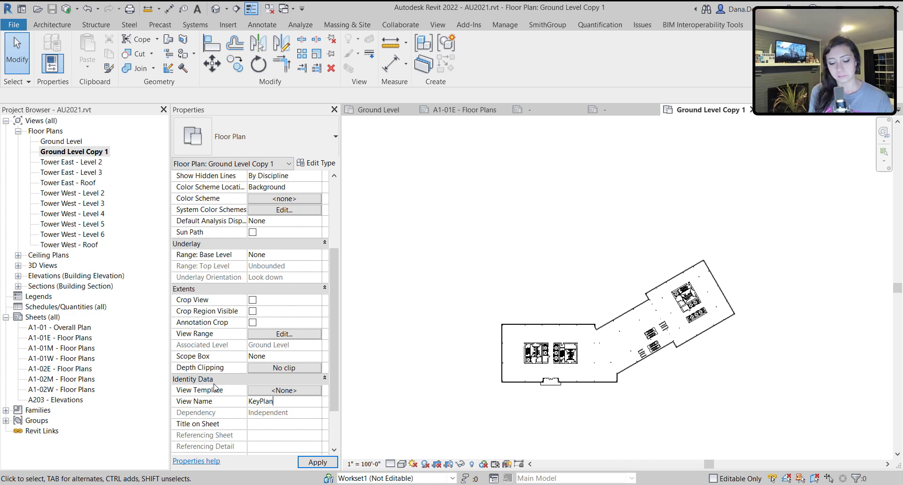
{"action": "type", "text": "TestView"}
{"action": "key", "text": "Return"}
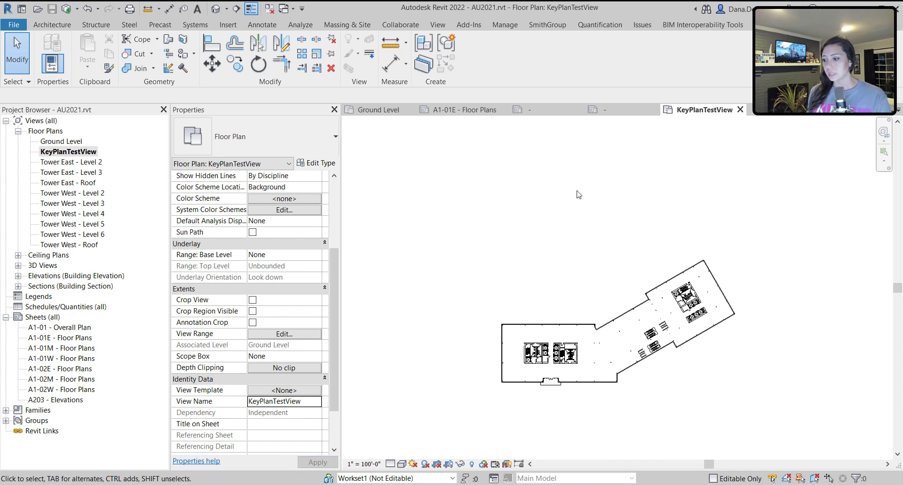
Place KeyPlanTestView onto sheet A1-01E - Floor Plans in the Key Plan box
{"action": "left_click", "coordinate": [456, 111]}
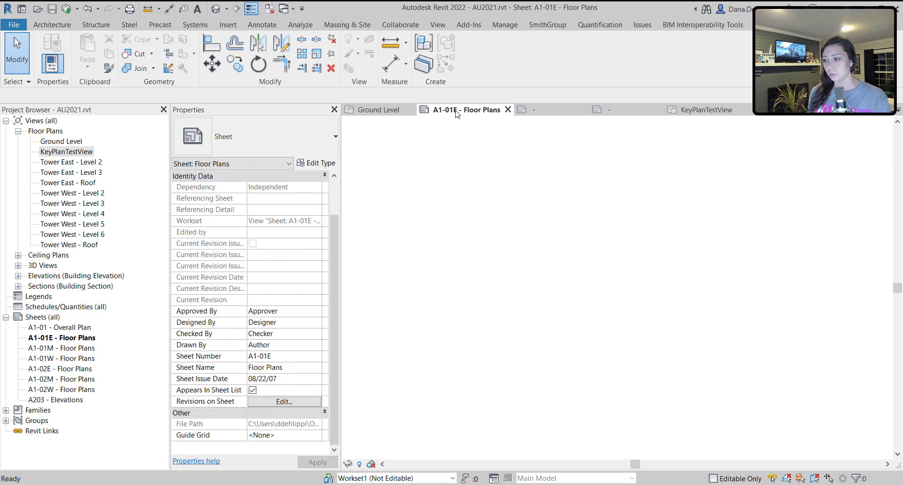
{"action": "left_click_drag", "start_coordinate": [71, 153], "coordinate": [708, 272]}
{"action": "left_click", "coordinate": [727, 271]}
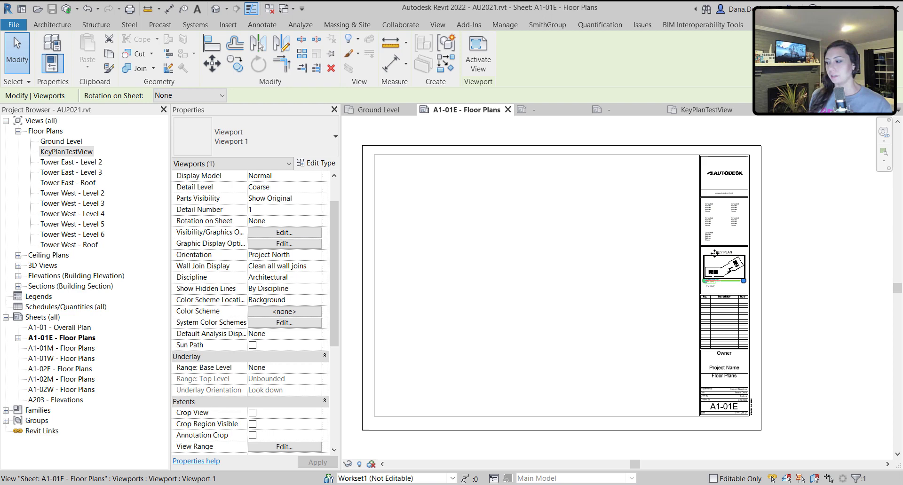
{"action": "left_click", "coordinate": [782, 288]}
Nudge the key plan viewport slightly right and down into position
{"action": "scroll", "coordinate": [770, 294], "scroll_direction": "up", "scroll_amount": 5}
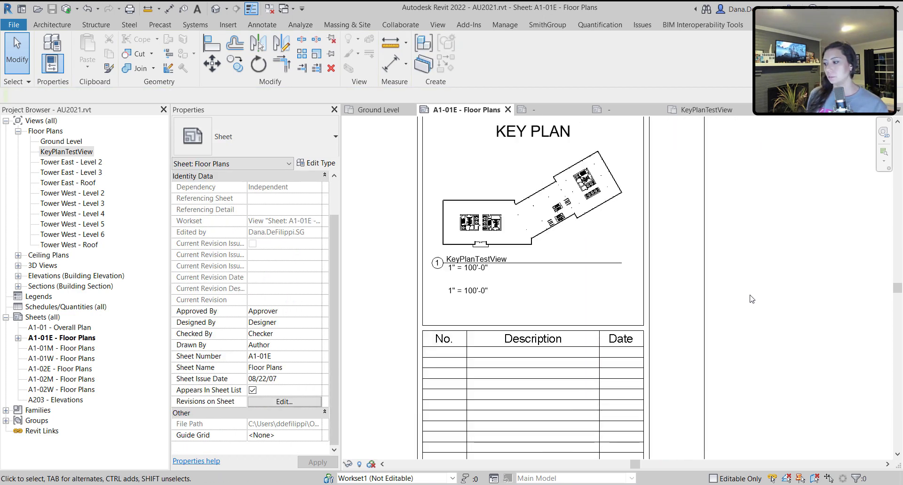
{"action": "middle_click_drag", "start_coordinate": [692, 297], "coordinate": [697, 356]}
{"action": "left_click", "coordinate": [603, 269]}
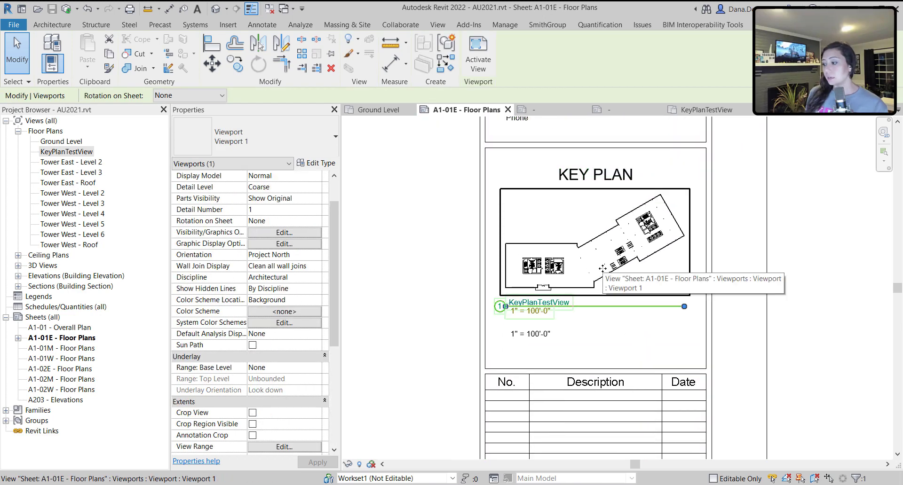
{"action": "left_click_drag", "start_coordinate": [602, 269], "coordinate": [608, 275]}
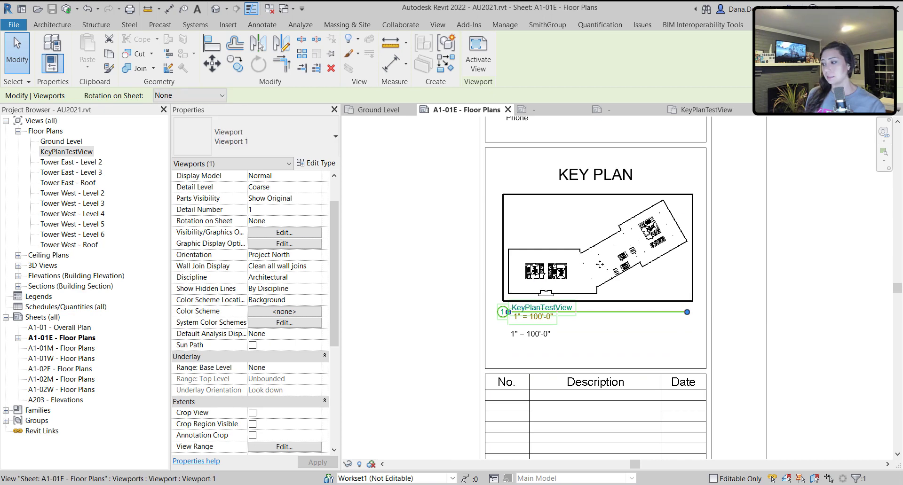
{"action": "left_click", "coordinate": [716, 296]}
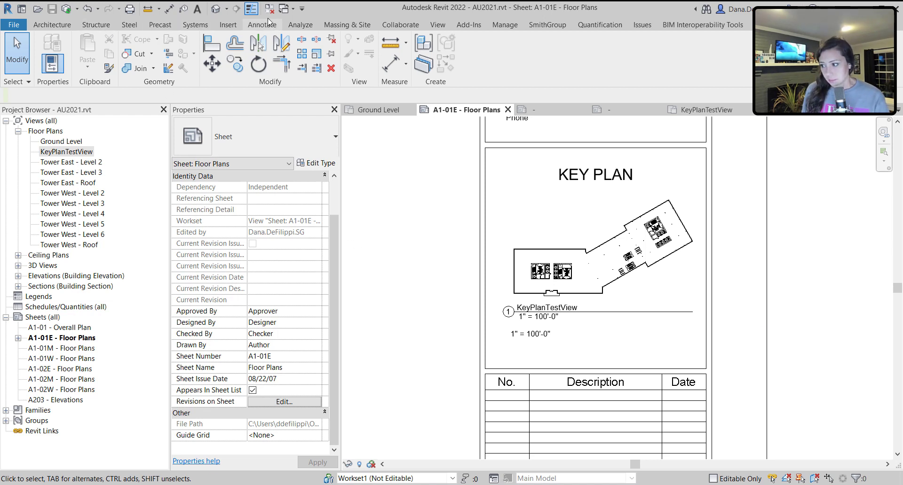
Start detail lines and trace from the wall corner up to the top wall endpoint
{"action": "left_click", "coordinate": [266, 24]}
{"action": "left_click", "coordinate": [310, 33]}
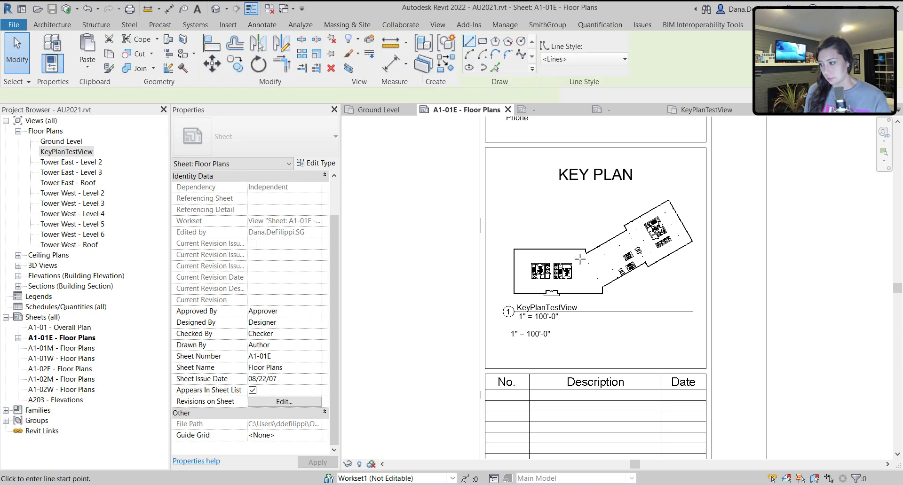
{"action": "scroll", "coordinate": [580, 259], "scroll_direction": "up", "scroll_amount": 8}
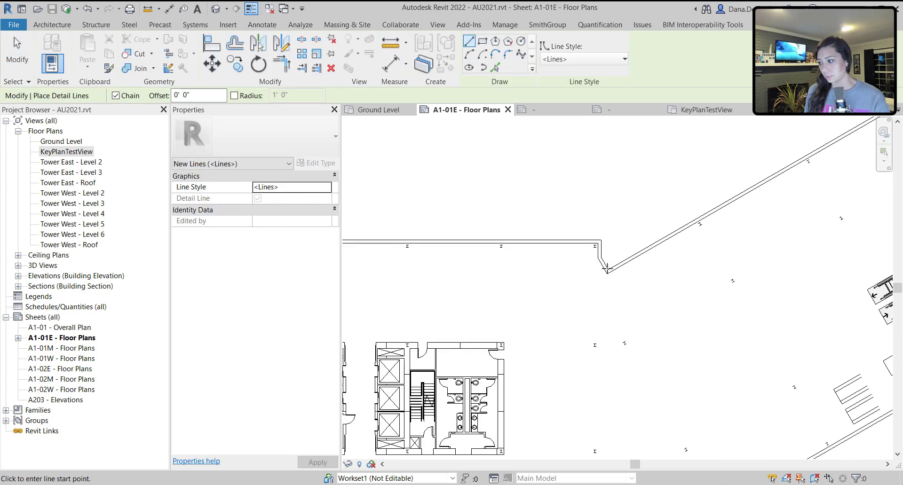
{"action": "left_click", "coordinate": [606, 269]}
{"action": "scroll", "coordinate": [606, 269], "scroll_direction": "up", "scroll_amount": 4}
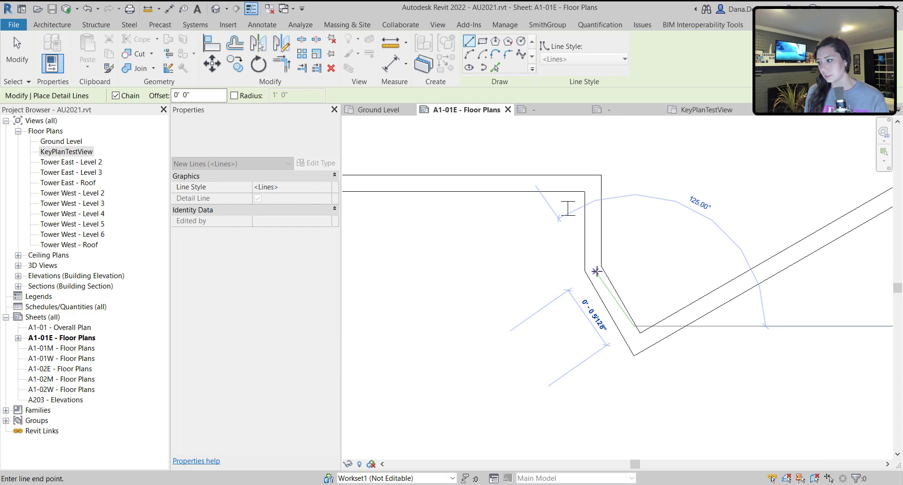
{"action": "left_click", "coordinate": [595, 271]}
{"action": "scroll", "coordinate": [596, 271], "scroll_direction": "down", "scroll_amount": 3}
{"action": "middle_click_drag", "start_coordinate": [599, 262], "coordinate": [599, 178]}
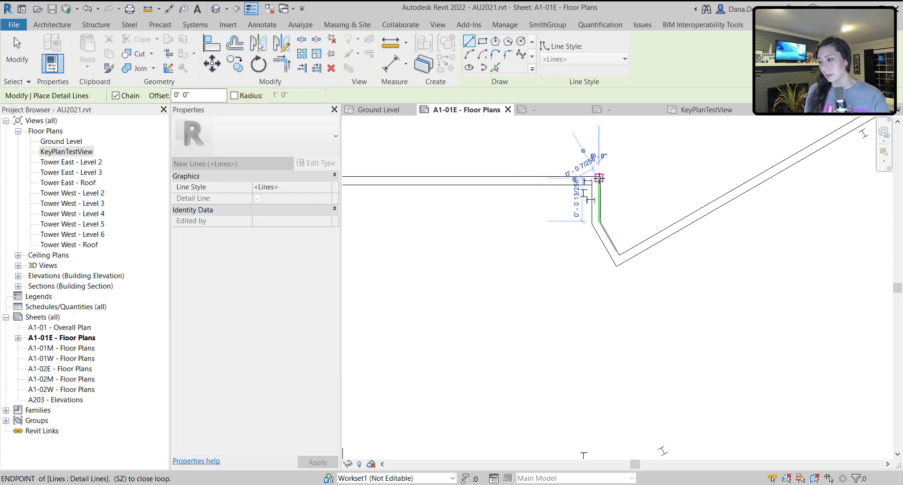
{"action": "left_click", "coordinate": [599, 178]}
{"action": "scroll", "coordinate": [598, 177], "scroll_direction": "down", "scroll_amount": 5}
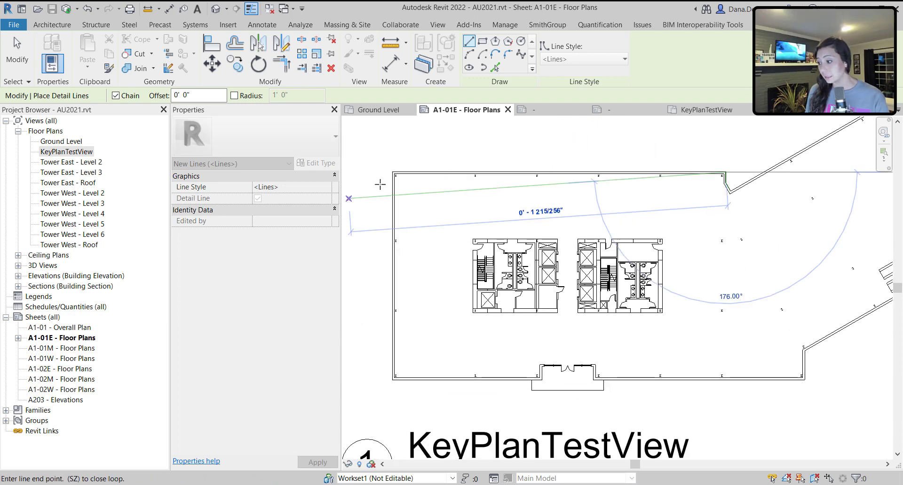
Continue the outline along the top wall, down the left wall, and around the entrance bump
{"action": "left_click", "coordinate": [394, 174]}
{"action": "left_click", "coordinate": [393, 384]}
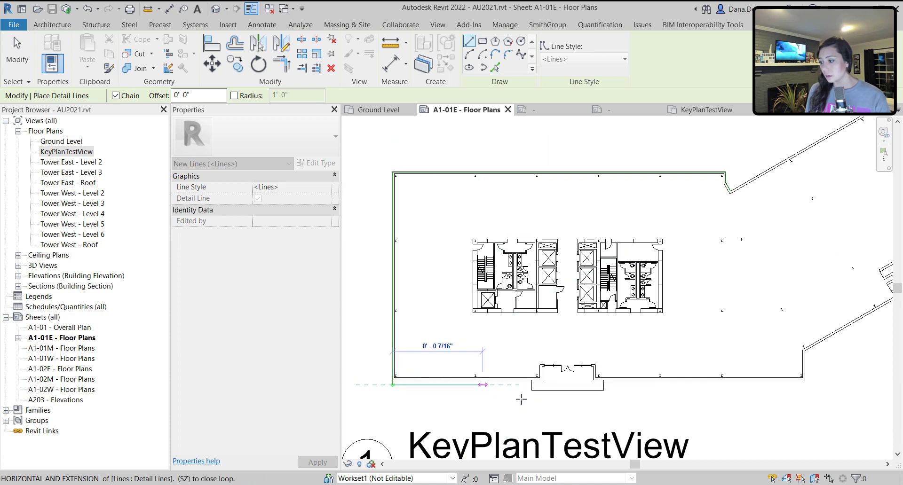
{"action": "scroll", "coordinate": [539, 381], "scroll_direction": "up", "scroll_amount": 2}
{"action": "left_click", "coordinate": [553, 389]}
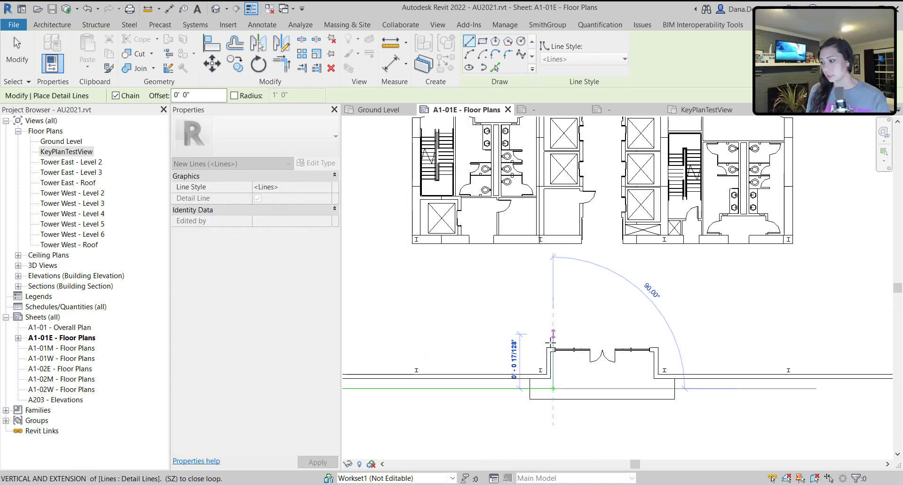
{"action": "left_click", "coordinate": [553, 351]}
{"action": "left_click", "coordinate": [655, 350]}
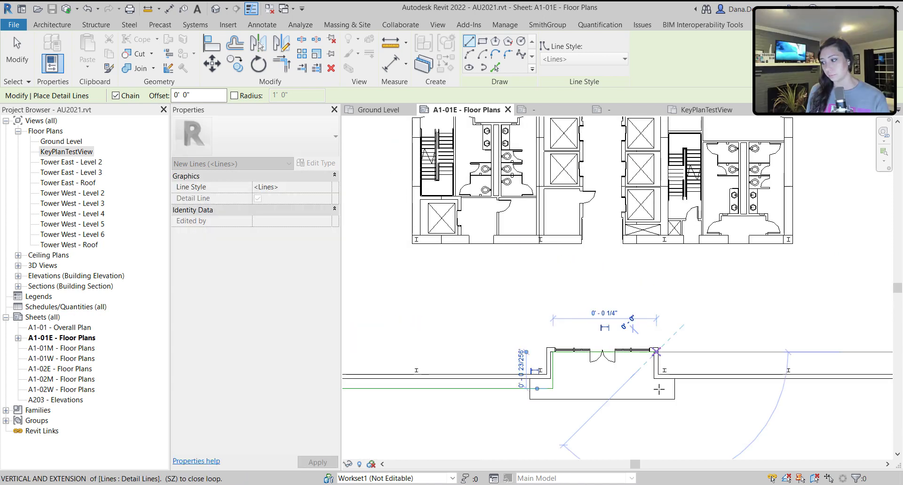
{"action": "left_click", "coordinate": [655, 389]}
Trace the bottom wall and diagonal wall, joining to an existing line's endpoint
{"action": "scroll", "coordinate": [658, 390], "scroll_direction": "down", "scroll_amount": 3}
{"action": "middle_click_drag", "start_coordinate": [866, 397], "coordinate": [637, 417]}
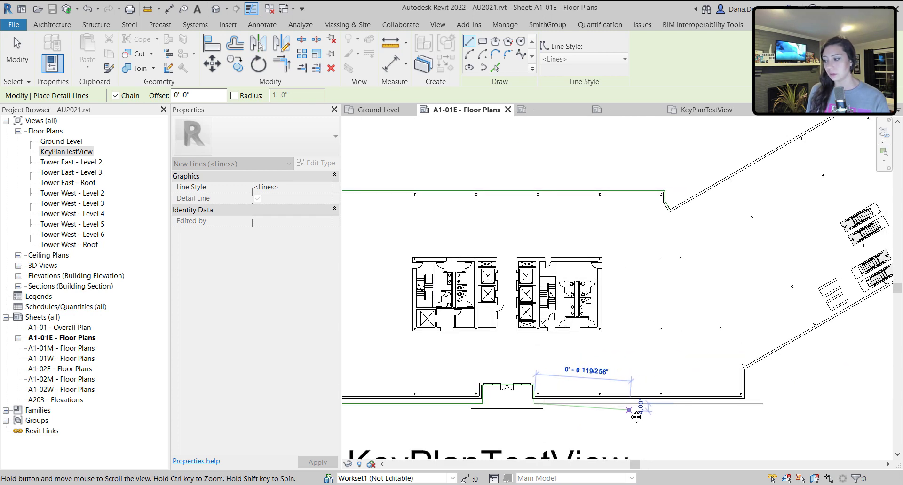
{"action": "left_click", "coordinate": [747, 403]}
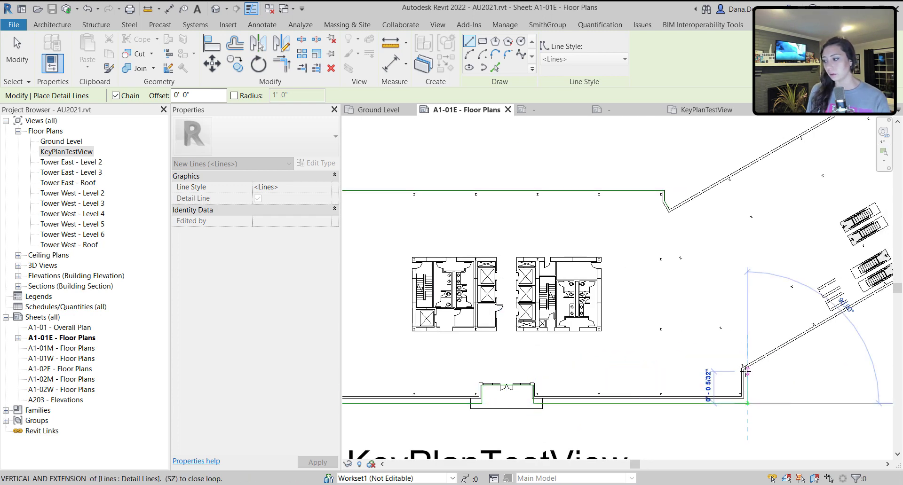
{"action": "left_click", "coordinate": [747, 372]}
{"action": "middle_click_drag", "start_coordinate": [747, 371], "coordinate": [557, 442]}
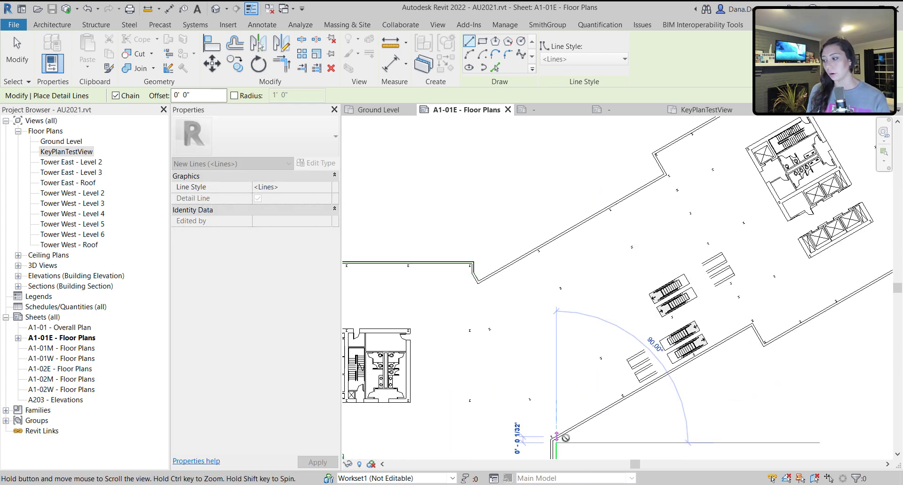
{"action": "left_click", "coordinate": [753, 326]}
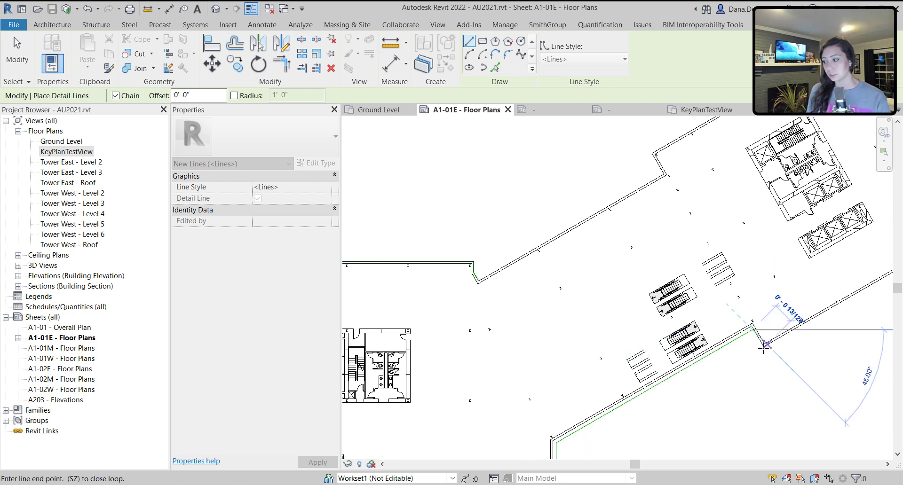
{"action": "scroll", "coordinate": [761, 351], "scroll_direction": "down", "scroll_amount": 1}
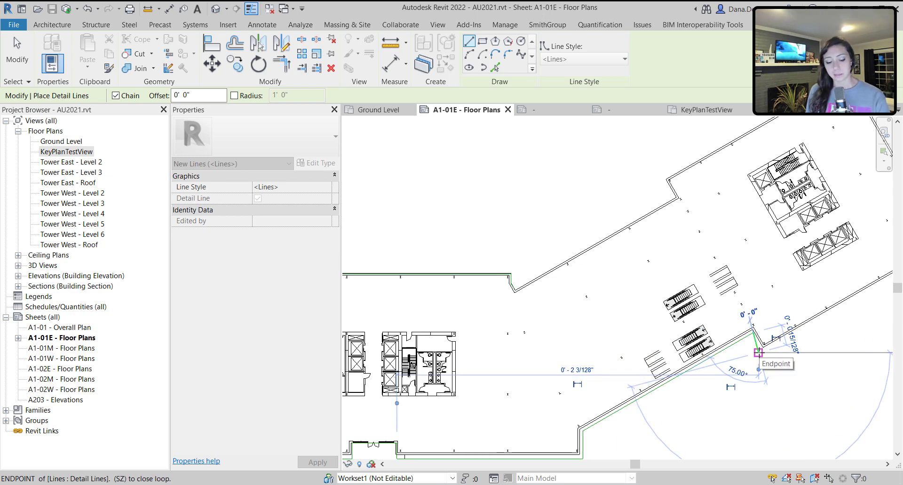
{"action": "left_click", "coordinate": [758, 352]}
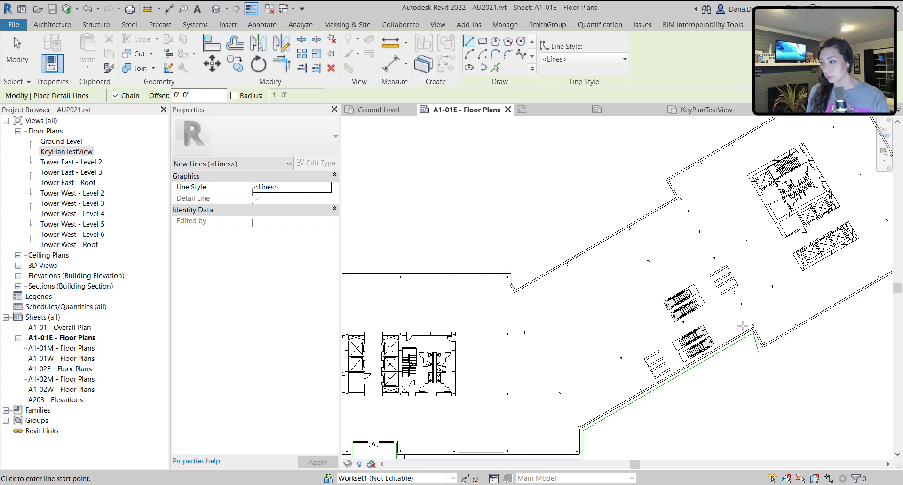
Trace the angled wing's right and top edges back to the corner, then stop drawing
{"action": "scroll", "coordinate": [751, 327], "scroll_direction": "up", "scroll_amount": 1}
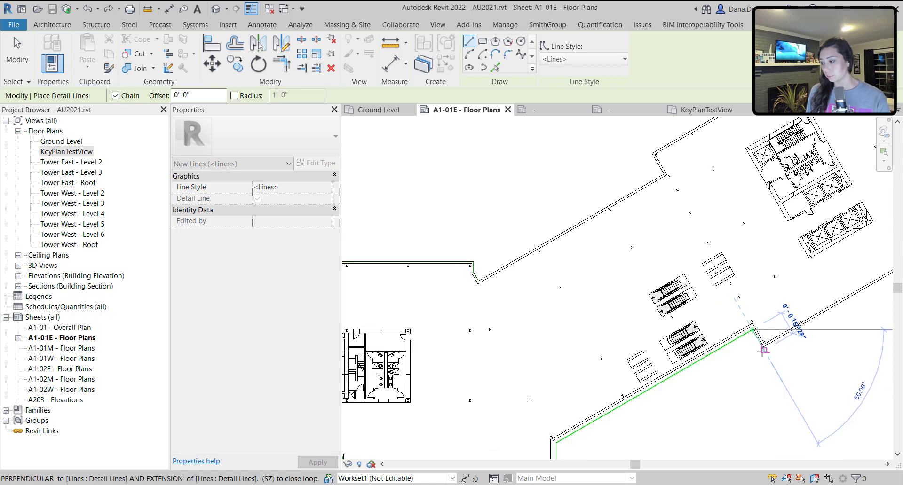
{"action": "left_click", "coordinate": [762, 350]}
{"action": "scroll", "coordinate": [752, 362], "scroll_direction": "down", "scroll_amount": 2}
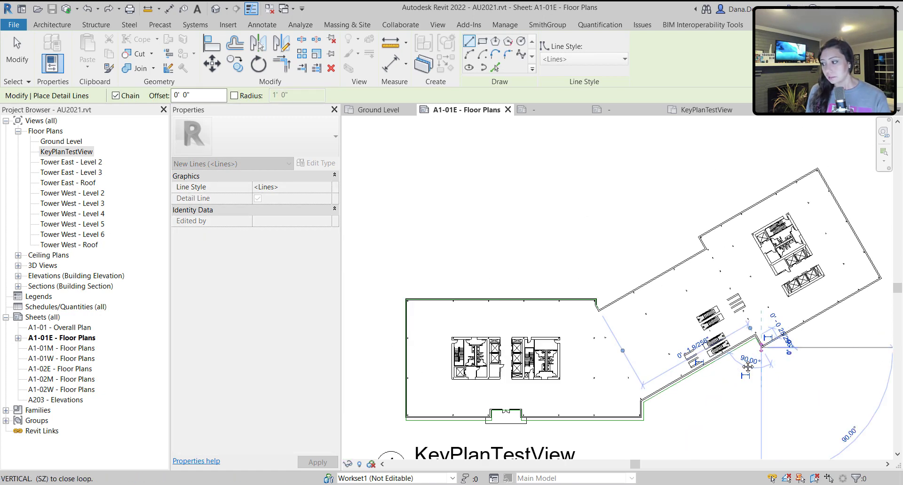
{"action": "middle_click_drag", "start_coordinate": [748, 367], "coordinate": [656, 412]}
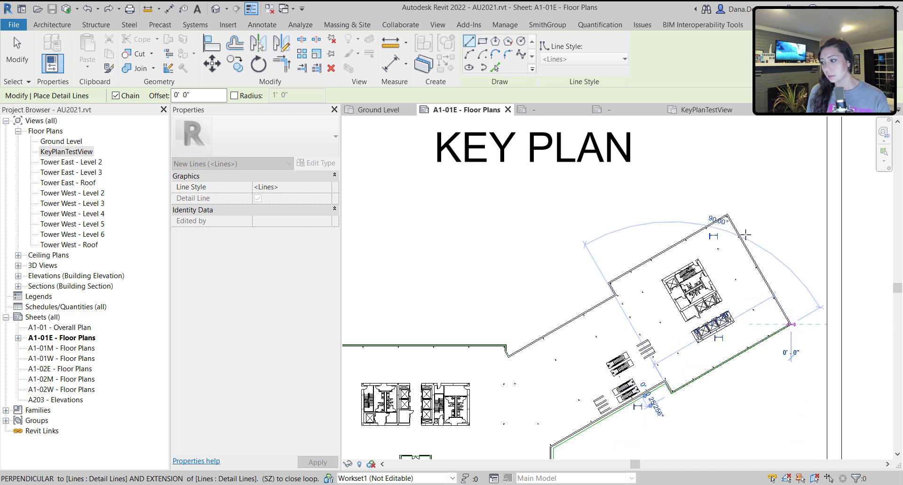
{"action": "left_click", "coordinate": [726, 215]}
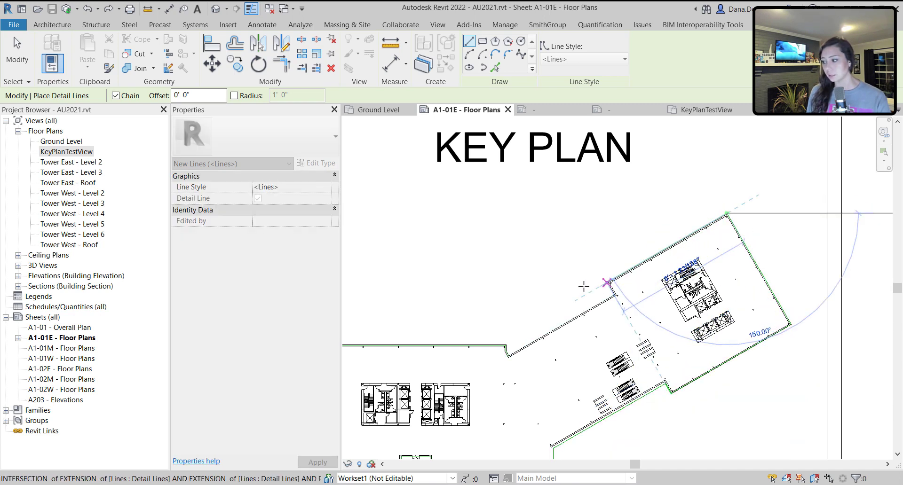
{"action": "left_click", "coordinate": [608, 283]}
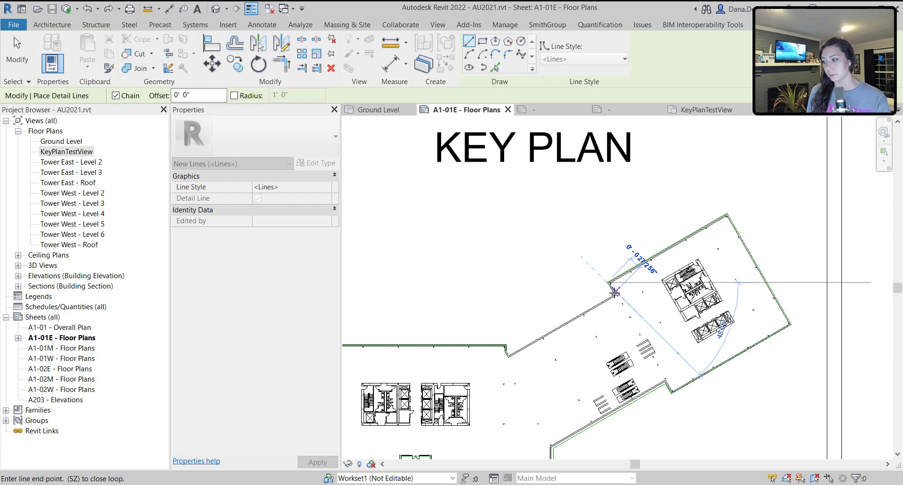
{"action": "scroll", "coordinate": [615, 292], "scroll_direction": "up", "scroll_amount": 2}
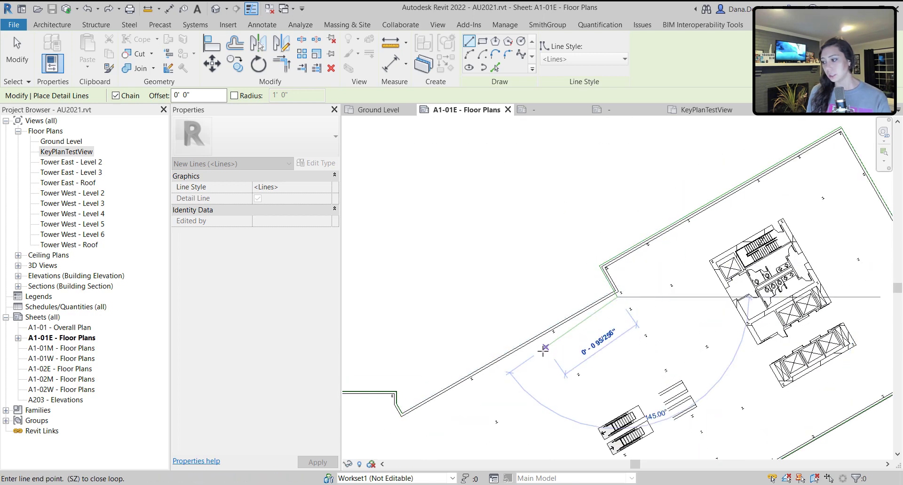
{"action": "scroll", "coordinate": [543, 350], "scroll_direction": "down", "scroll_amount": 3}
{"action": "scroll", "coordinate": [572, 324], "scroll_direction": "up", "scroll_amount": 3}
{"action": "scroll", "coordinate": [569, 334], "scroll_direction": "up", "scroll_amount": 2}
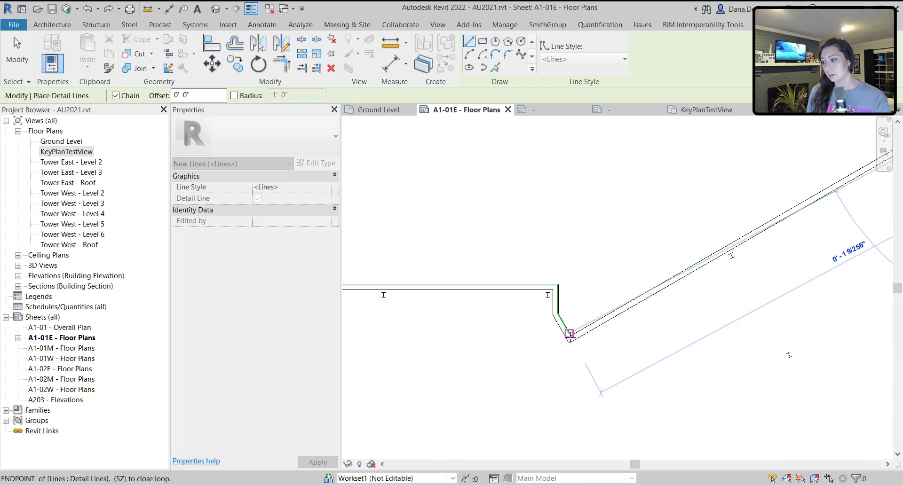
{"action": "left_click", "coordinate": [578, 348]}
{"action": "key", "text": "Escape"}
{"action": "key", "text": "Escape"}
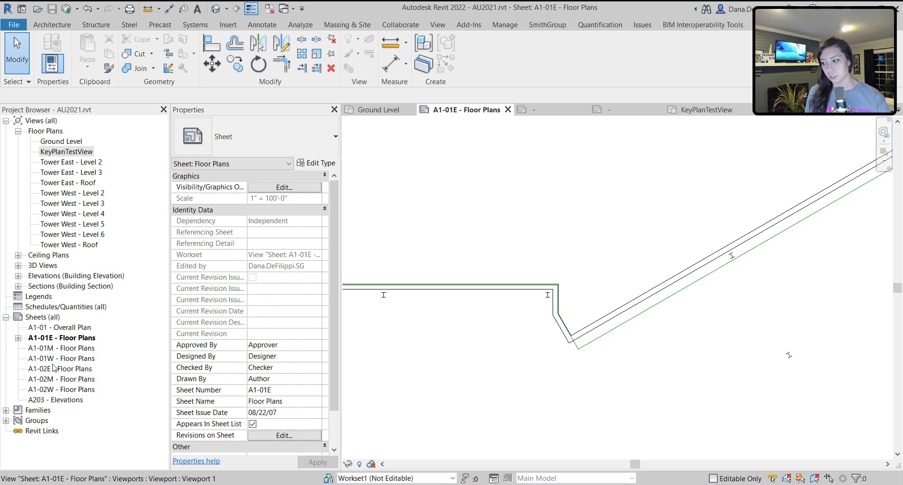
Delete the stray diagonal detail line from the key plan
{"action": "left_click", "coordinate": [675, 295]}
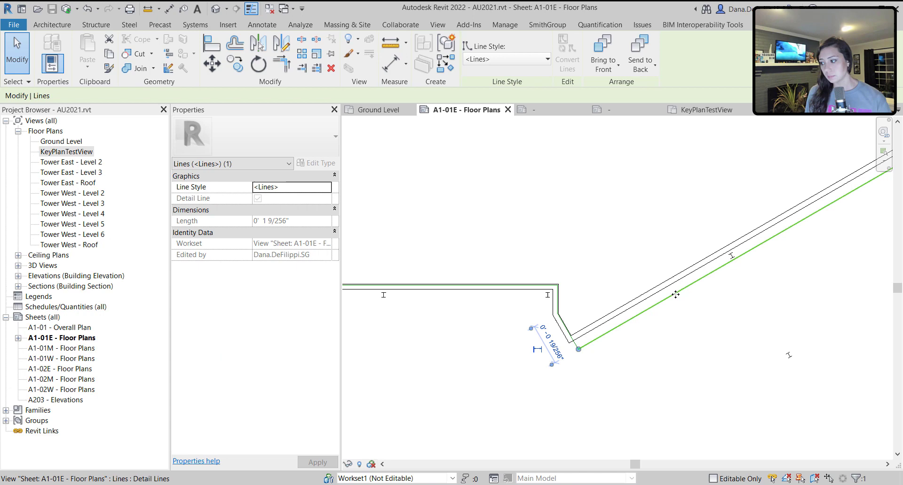
{"action": "scroll", "coordinate": [676, 295], "scroll_direction": "down", "scroll_amount": 5}
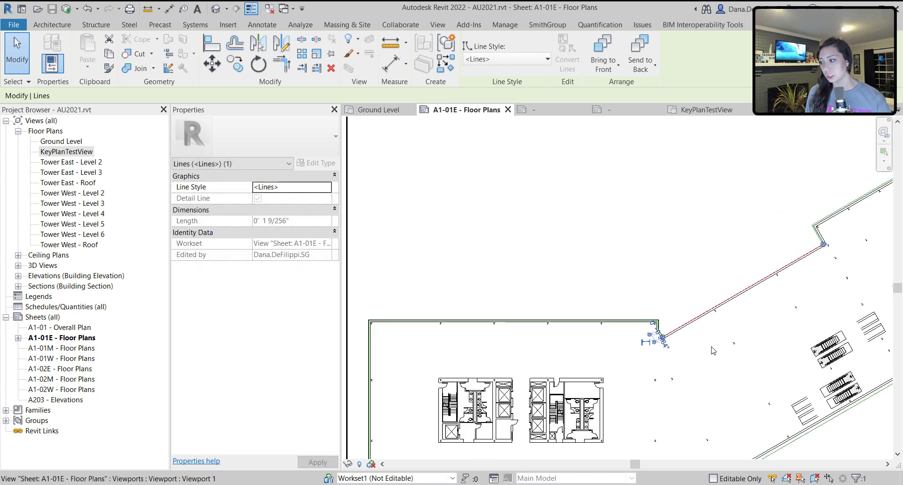
{"action": "middle_click_drag", "start_coordinate": [713, 350], "coordinate": [712, 190]}
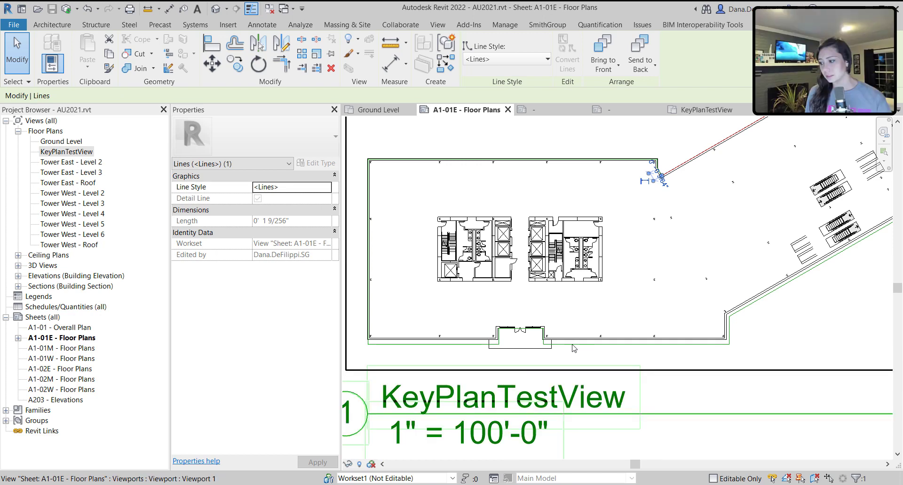
{"action": "scroll", "coordinate": [573, 348], "scroll_direction": "down", "scroll_amount": 5}
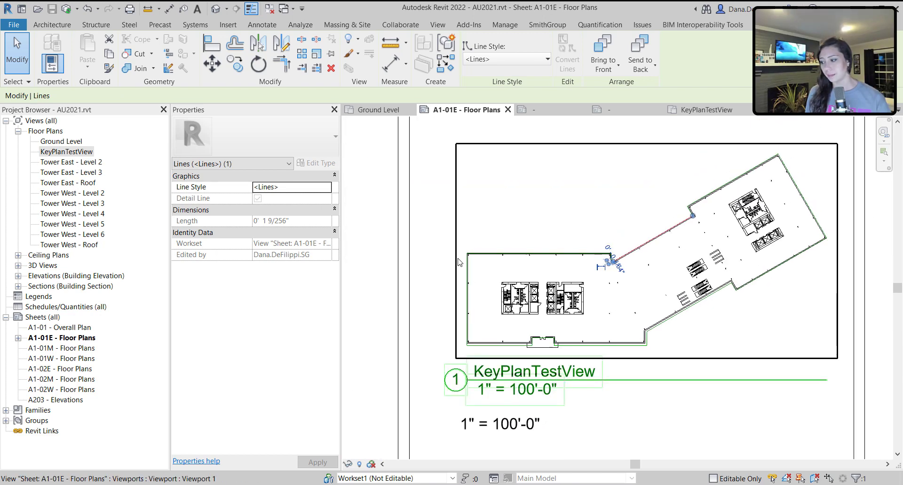
{"action": "key", "text": "Delete"}
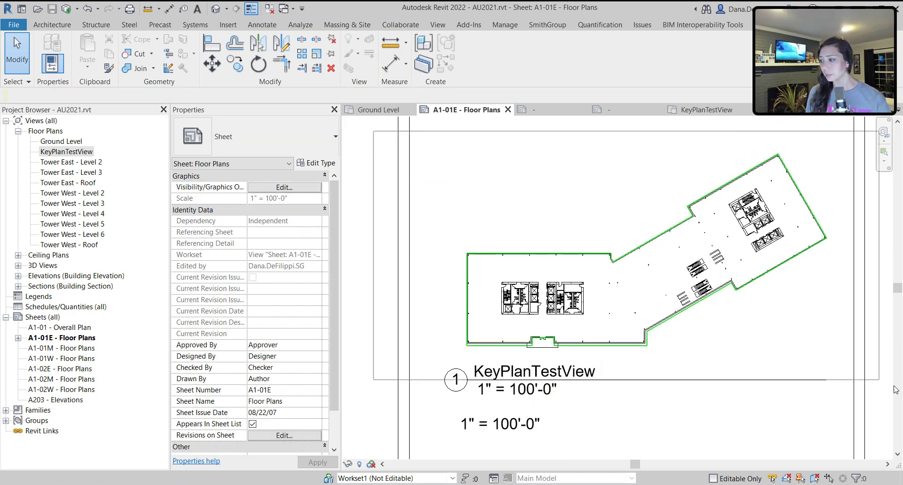
Window-select the 17 key plan outline lines and switch to the Annotation_KeyPlan family
{"action": "key", "text": "ctrl+z"}
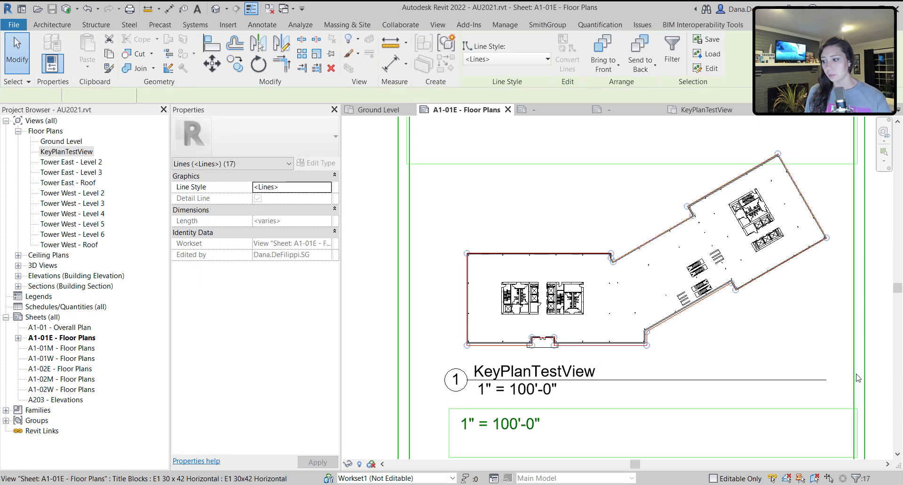
{"action": "left_click", "coordinate": [857, 378]}
{"action": "key", "text": "Escape"}
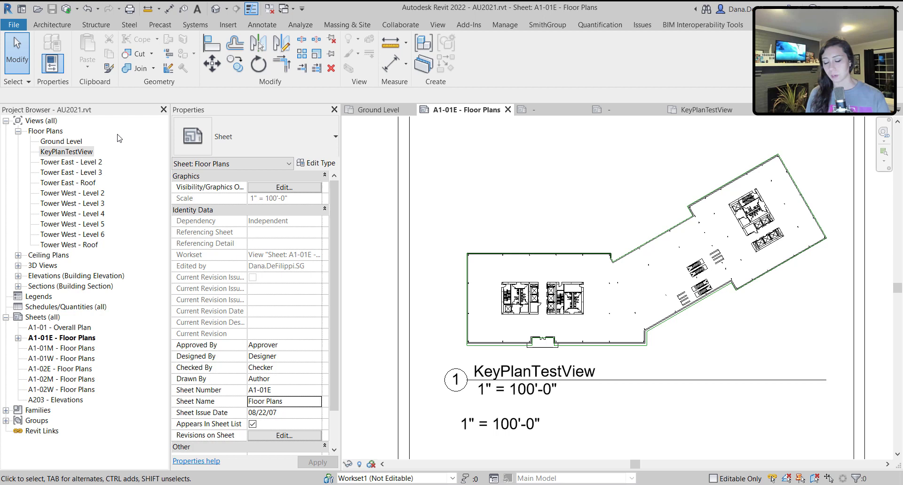
{"action": "left_click_drag", "start_coordinate": [374, 139], "coordinate": [872, 382]}
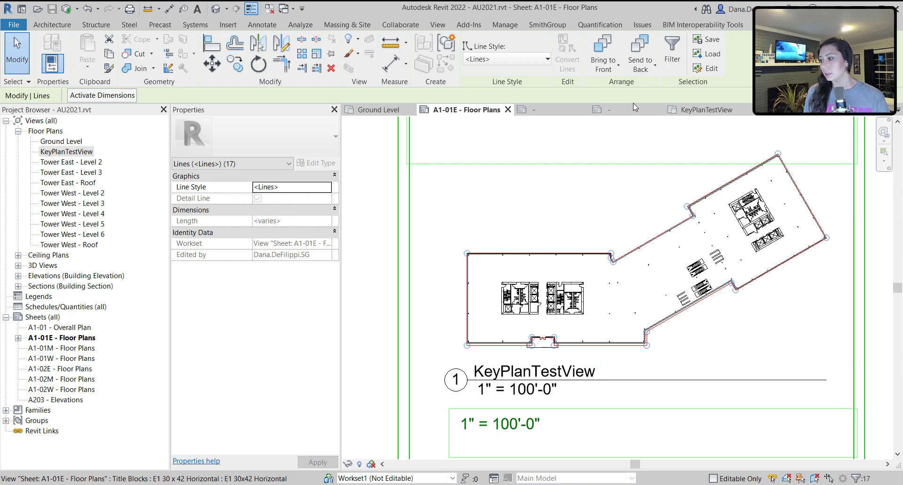
{"action": "left_click", "coordinate": [619, 111]}
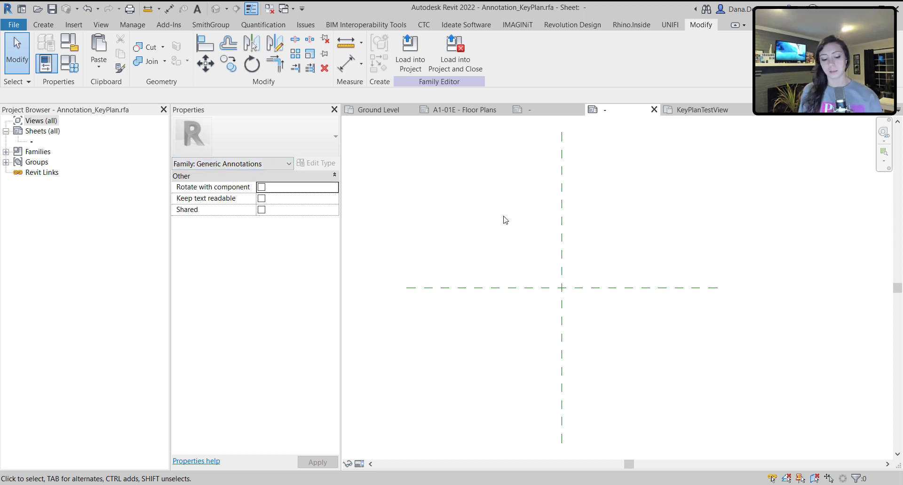
Set the family work plane and paste the outline aligned at the reference planes' crossing
{"action": "key", "text": "ctrl+v"}
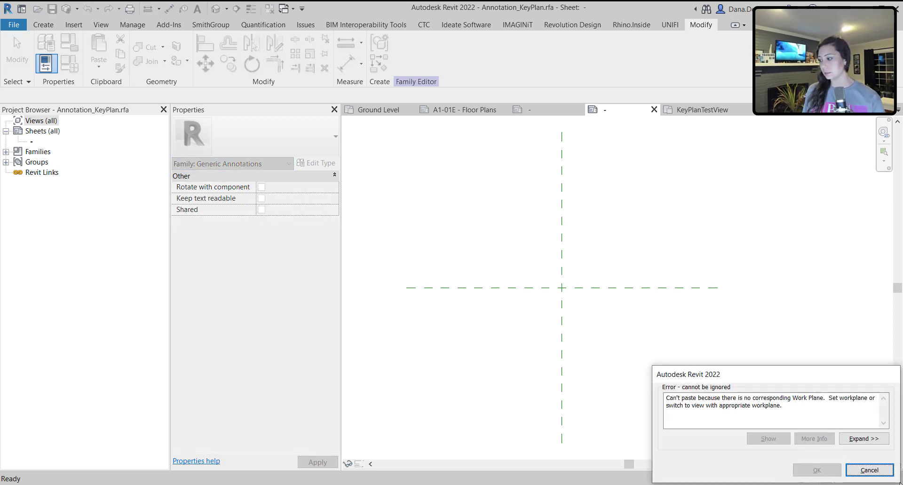
{"action": "left_click", "coordinate": [869, 470]}
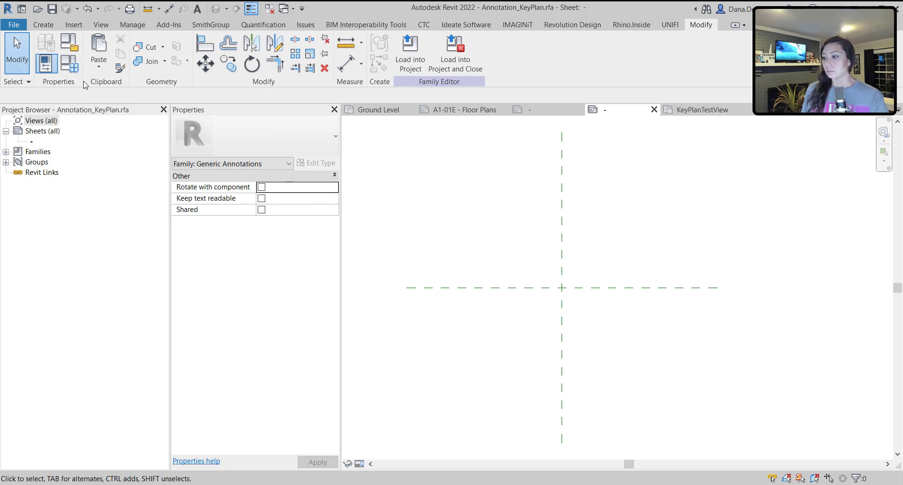
{"action": "left_click", "coordinate": [50, 26]}
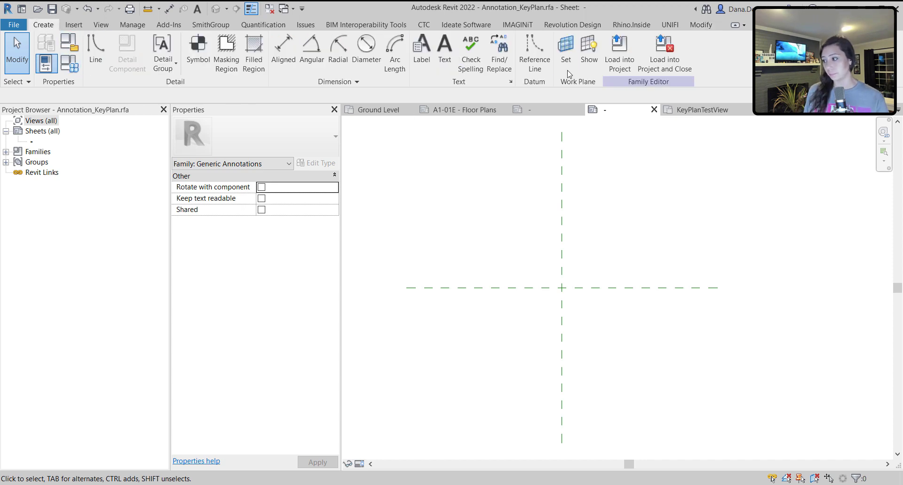
{"action": "left_click", "coordinate": [566, 56]}
{"action": "left_click", "coordinate": [422, 316]}
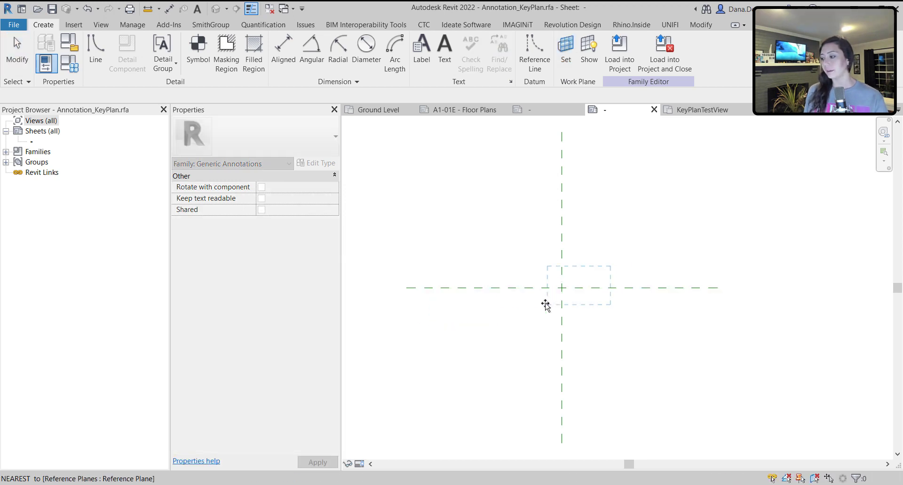
{"action": "left_click", "coordinate": [530, 307]}
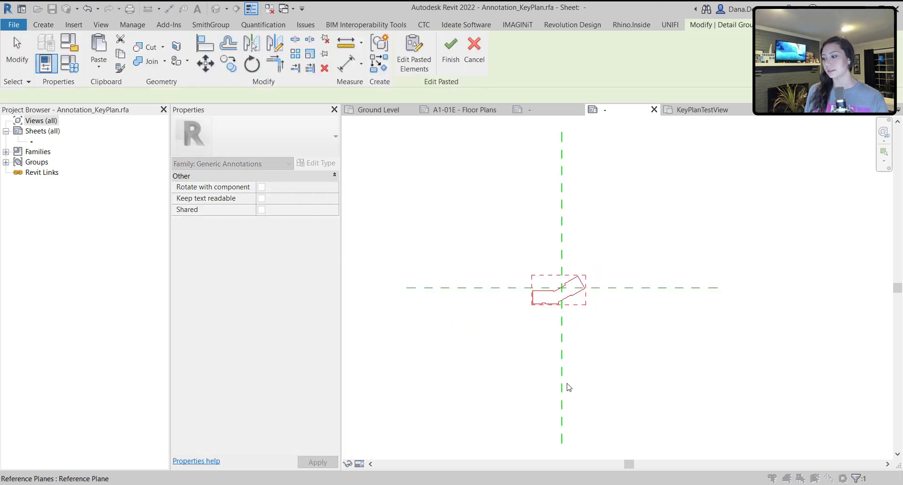
{"action": "left_click", "coordinate": [618, 349]}
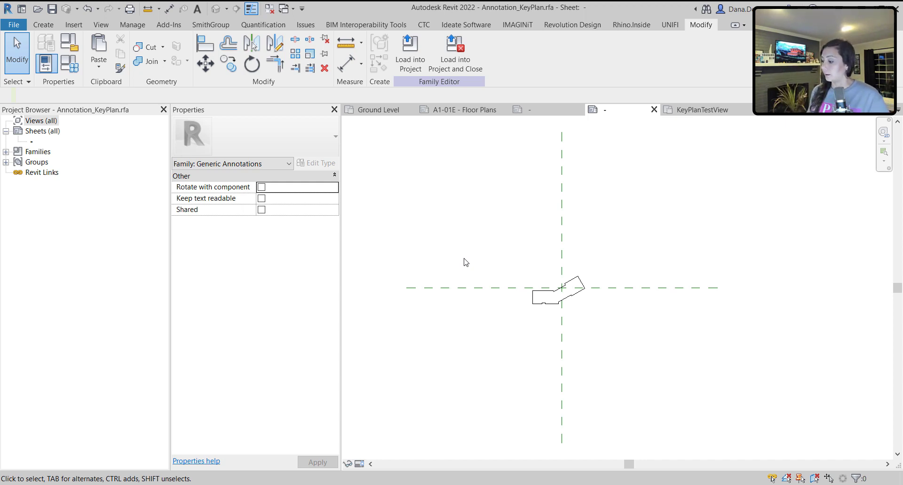
{"action": "scroll", "coordinate": [605, 298], "scroll_direction": "up", "scroll_amount": 6}
{"action": "middle_click_drag", "start_coordinate": [504, 347], "coordinate": [633, 325]}
{"action": "scroll", "coordinate": [599, 327], "scroll_direction": "up", "scroll_amount": 1}
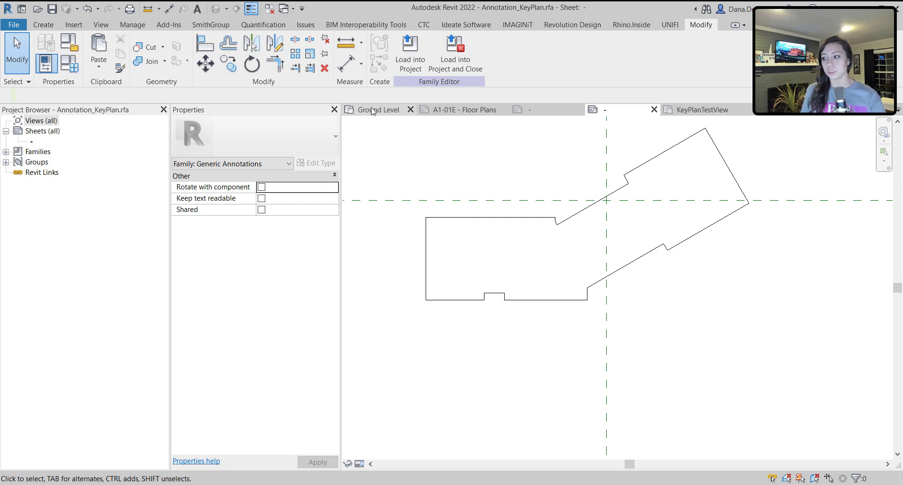
Delete the KeyPlanTestView viewport from sheet A1-01E
{"action": "left_click", "coordinate": [708, 111]}
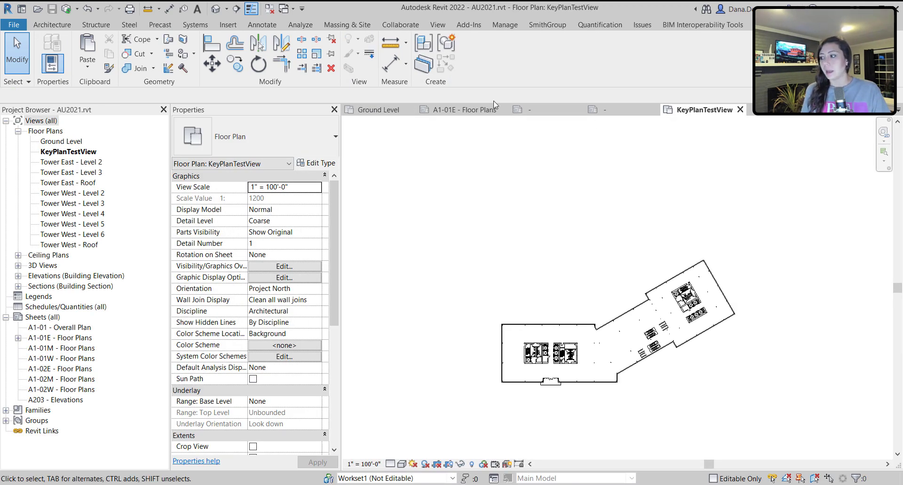
{"action": "left_click", "coordinate": [492, 110]}
{"action": "left_click", "coordinate": [572, 311]}
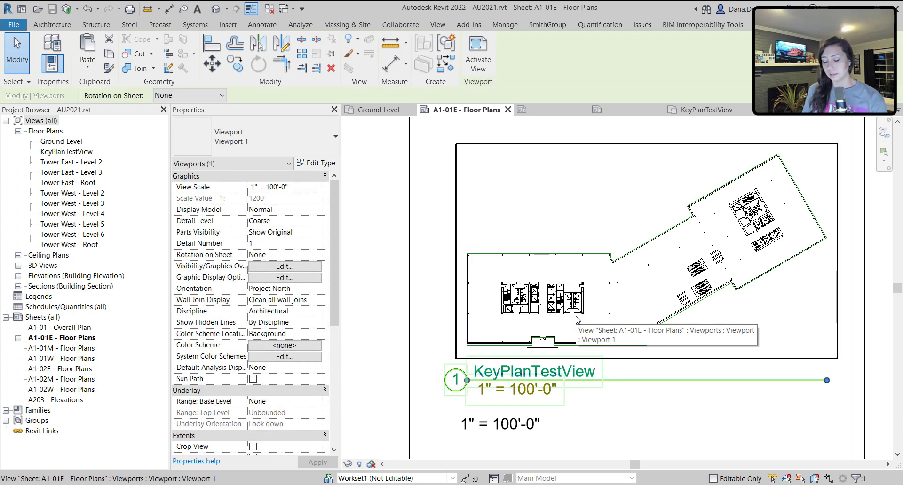
{"action": "key", "text": "Delete"}
Window-select and delete the outline lines inside the KEY PLAN box
{"action": "scroll", "coordinate": [578, 320], "scroll_direction": "down", "scroll_amount": 3}
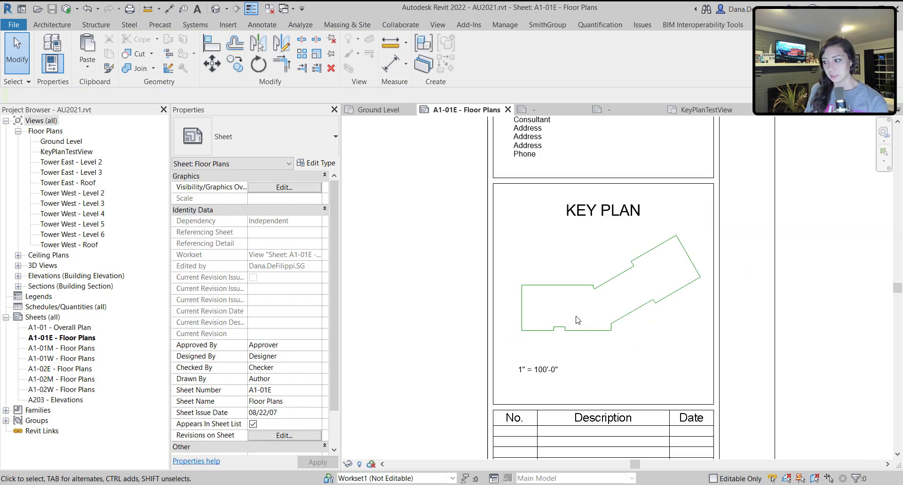
{"action": "left_click_drag", "start_coordinate": [408, 172], "coordinate": [809, 382]}
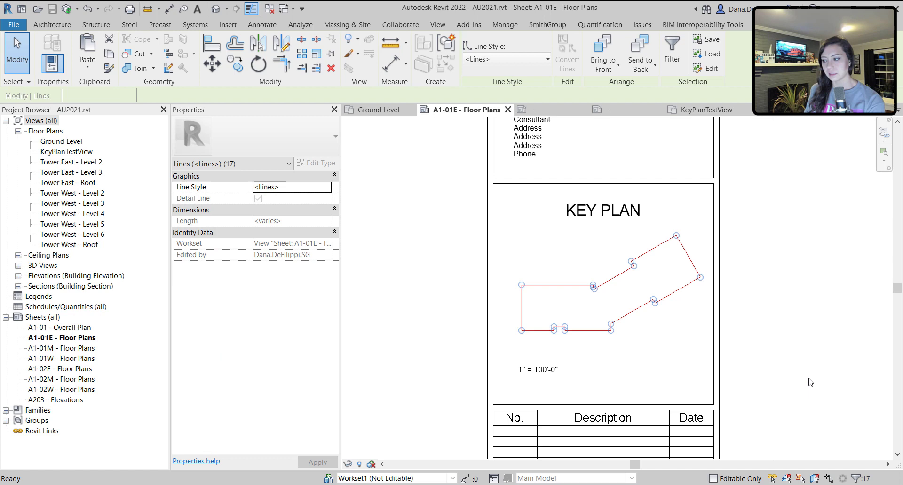
{"action": "key", "text": "Delete"}
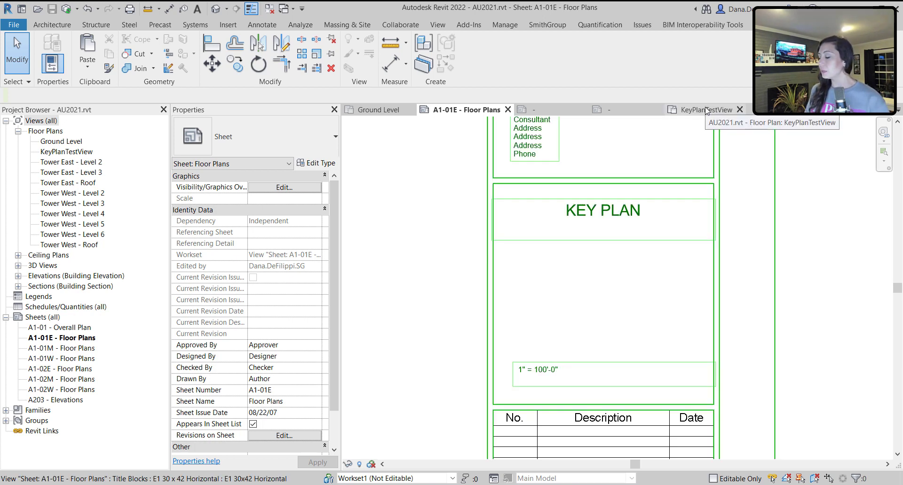
Return to the Annotation_KeyPlan family showing the pasted building outline
{"action": "left_click", "coordinate": [601, 111]}
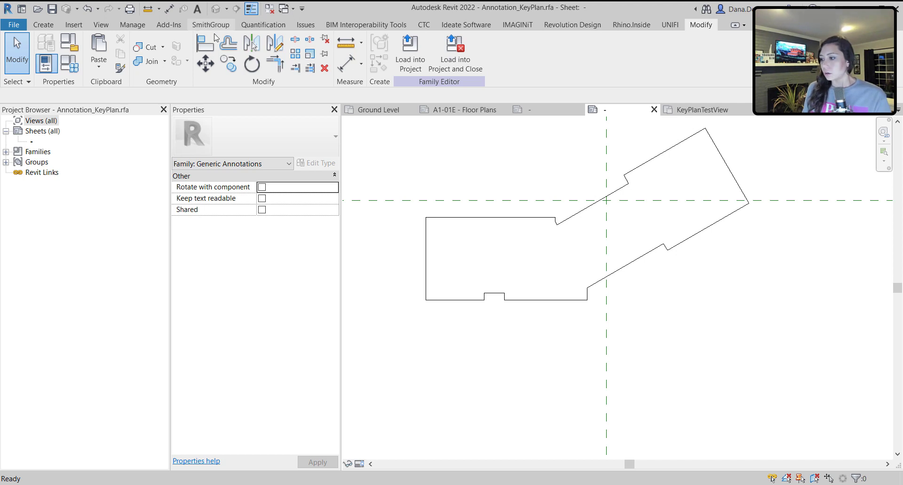
Start a filled region and pick the whole outline chain as its boundary
{"action": "left_click", "coordinate": [42, 26]}
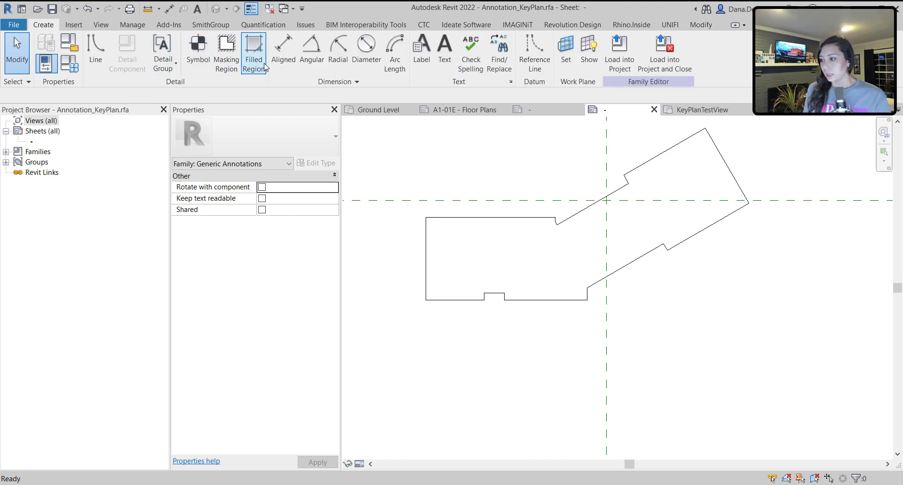
{"action": "left_click", "coordinate": [253, 53]}
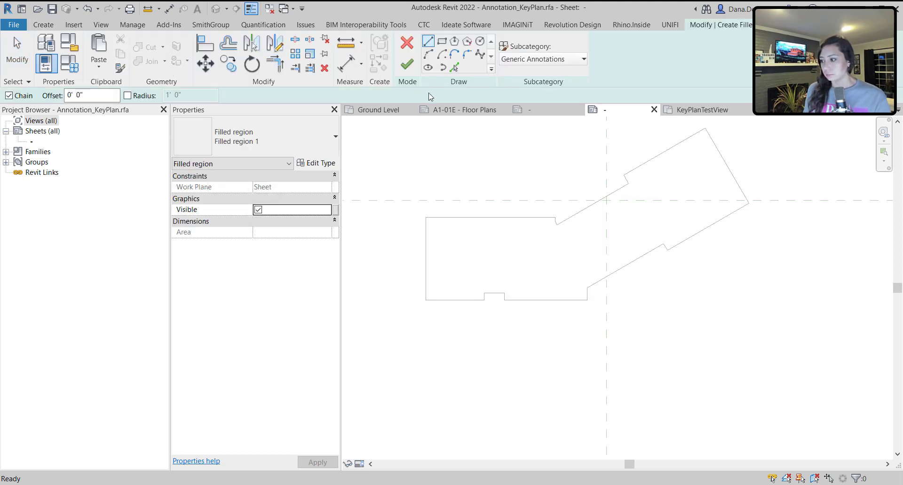
{"action": "left_click", "coordinate": [454, 67]}
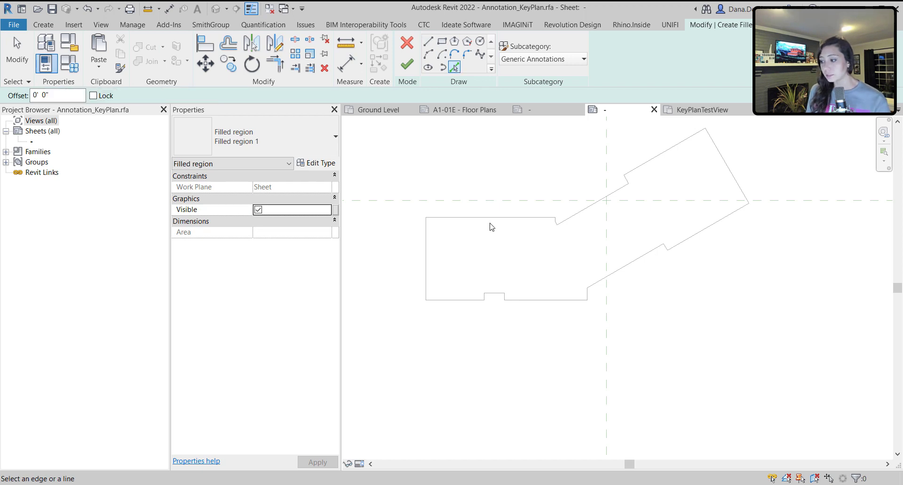
{"action": "key", "text": "Tab"}
{"action": "left_click", "coordinate": [492, 223]}
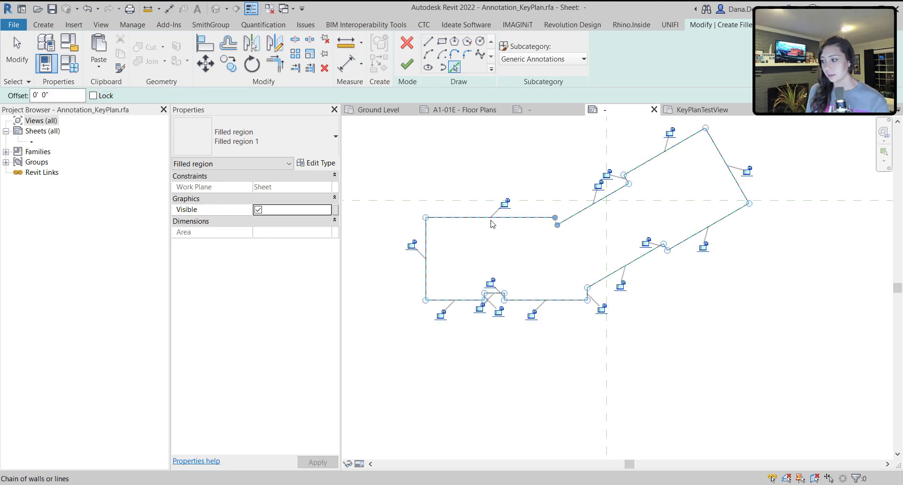
Trim/Extend the short angled boundary segment to the lower diagonal with TR
{"action": "scroll", "coordinate": [597, 260], "scroll_direction": "up", "scroll_amount": 3}
{"action": "key", "text": "t"}
{"action": "key", "text": "r"}
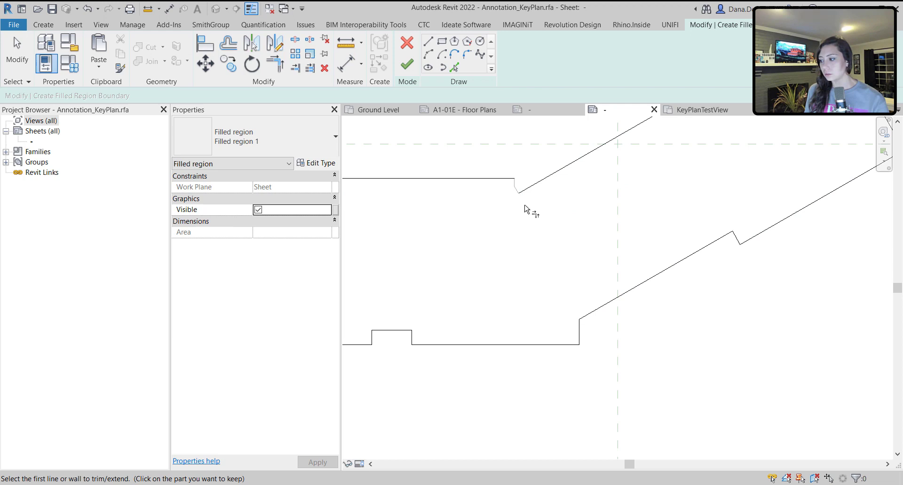
{"action": "scroll", "coordinate": [527, 207], "scroll_direction": "up", "scroll_amount": 2}
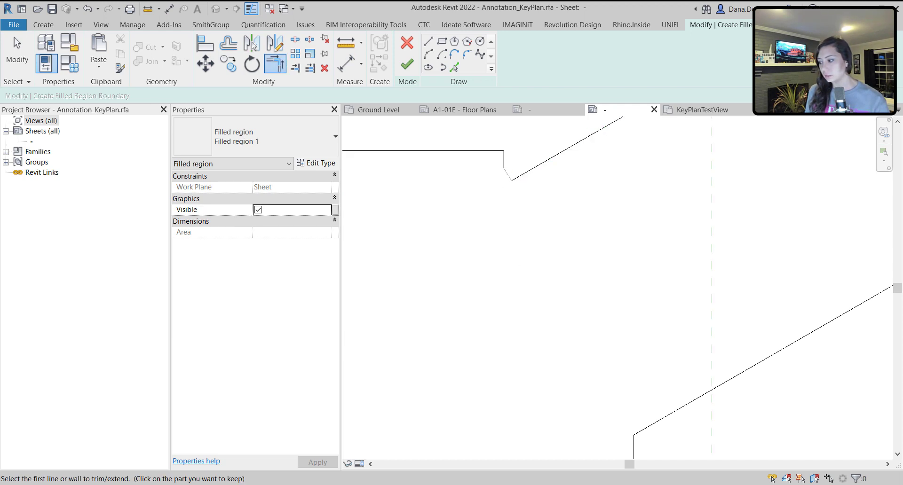
{"action": "left_click", "coordinate": [454, 67]}
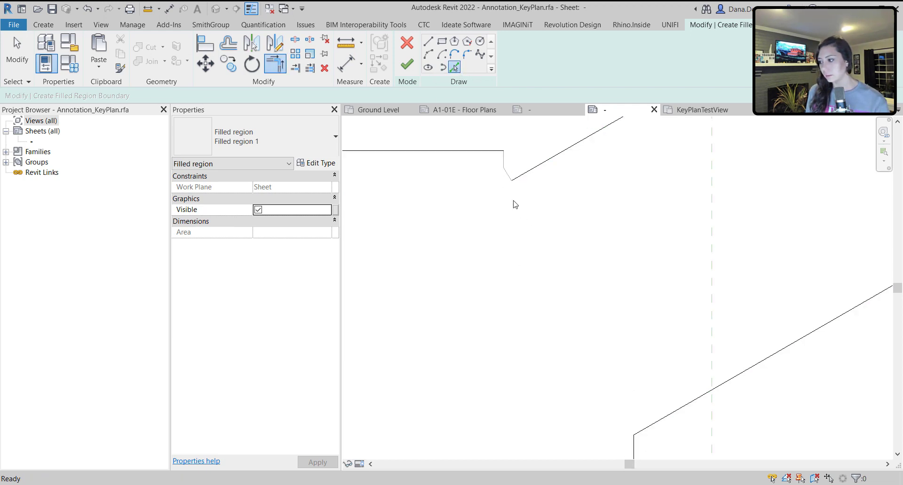
{"action": "key", "text": "t"}
{"action": "key", "text": "r"}
{"action": "left_click", "coordinate": [507, 175]}
{"action": "left_click", "coordinate": [645, 430]}
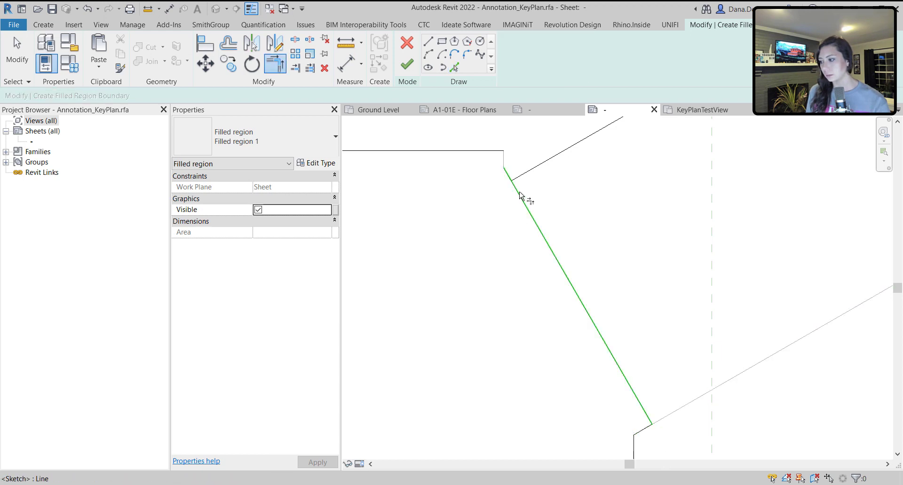
{"action": "key", "text": "Escape"}
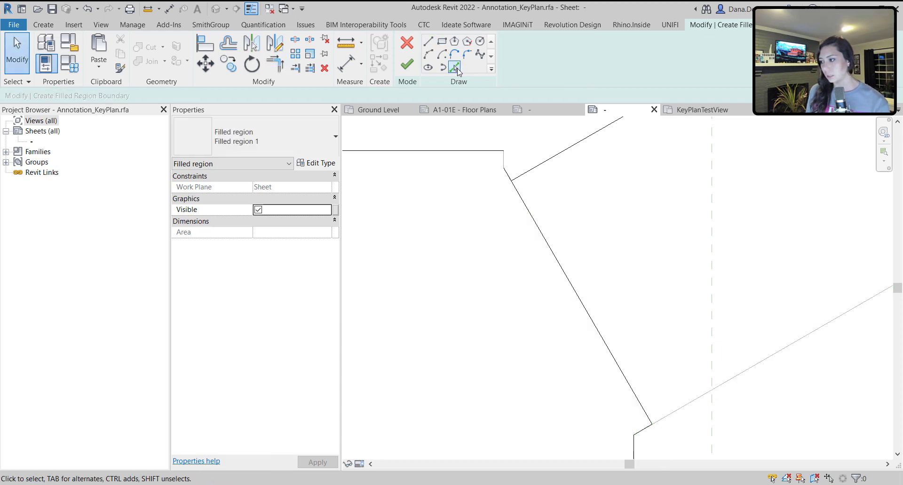
Remove the right-wing boundary lines and finish the left-wing filled region
{"action": "key", "text": "p"}
{"action": "key", "text": "l"}
{"action": "scroll", "coordinate": [509, 162], "scroll_direction": "down", "scroll_amount": 5}
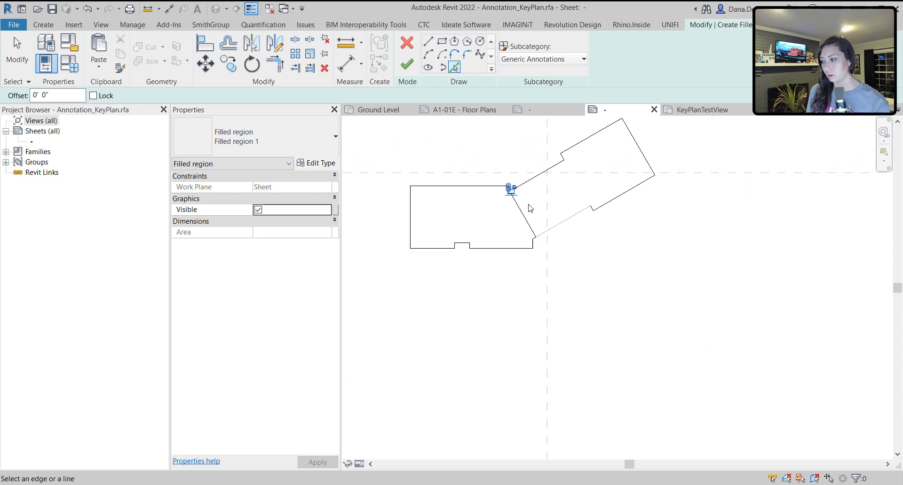
{"action": "key", "text": "Escape"}
{"action": "left_click", "coordinate": [528, 207]}
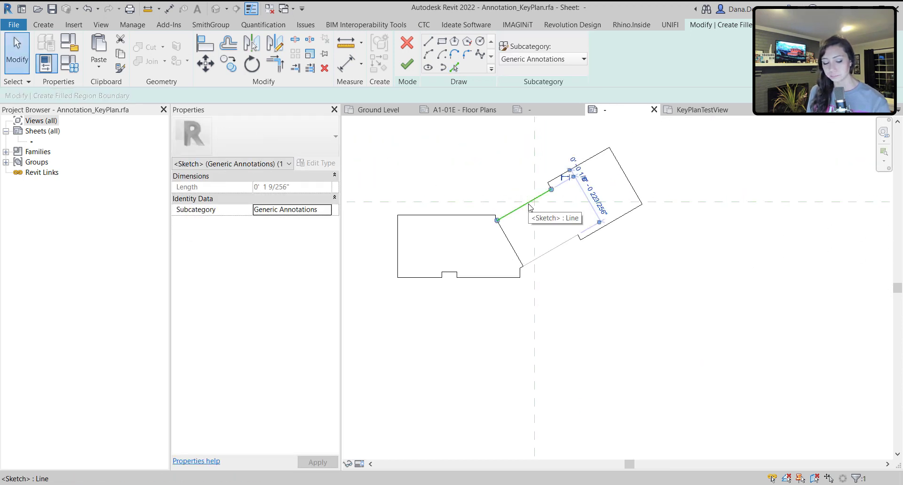
{"action": "key", "text": "Tab"}
{"action": "left_click", "coordinate": [529, 207]}
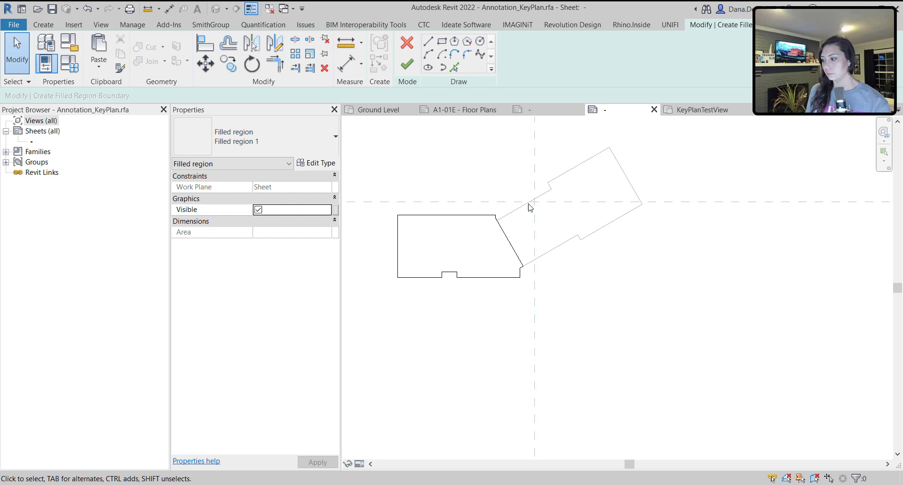
{"action": "left_click", "coordinate": [407, 64]}
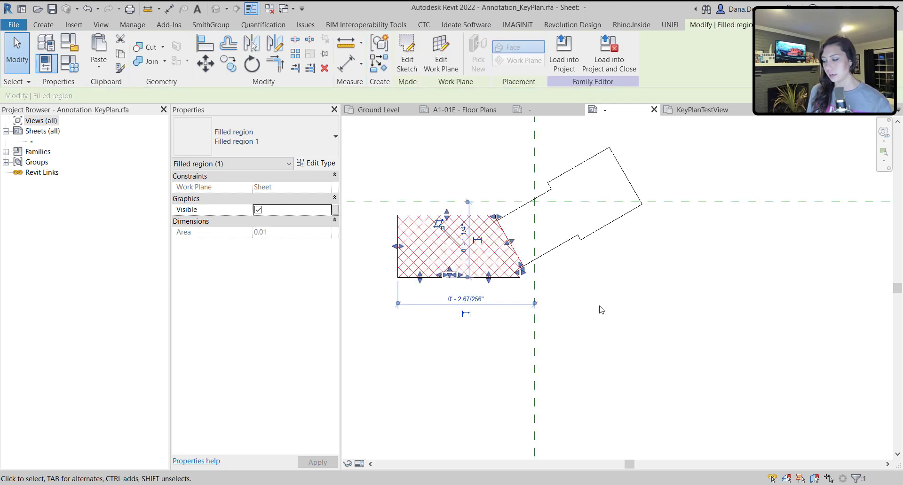
{"action": "middle_click_drag", "start_coordinate": [635, 309], "coordinate": [671, 325]}
{"action": "left_click", "coordinate": [664, 326]}
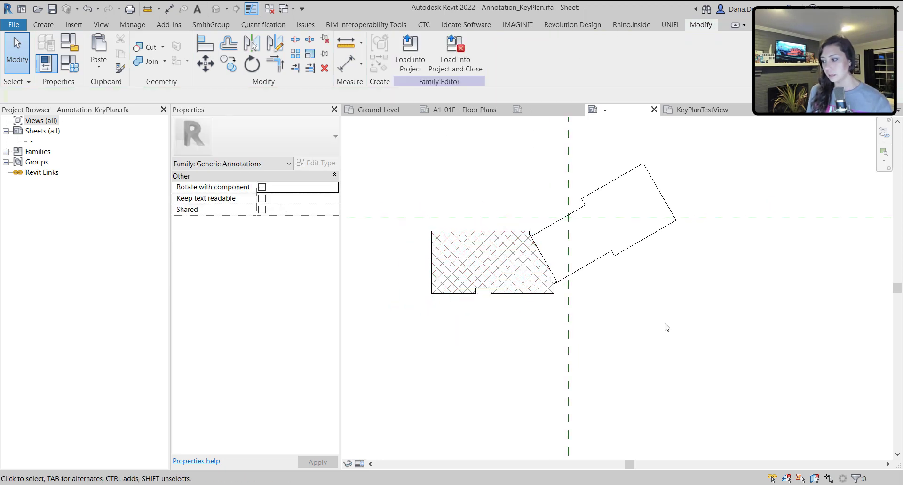
Change the filled region type's fill pattern to Solid fill
{"action": "left_click", "coordinate": [547, 264]}
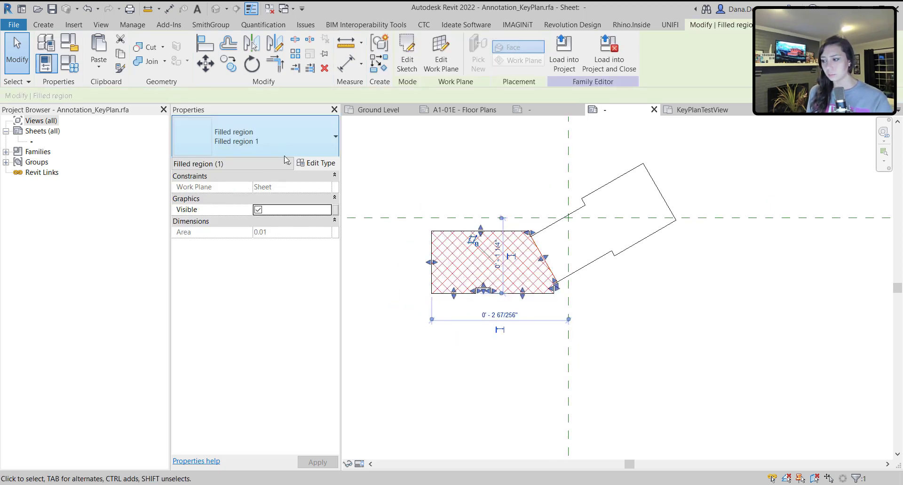
{"action": "left_click", "coordinate": [316, 163]}
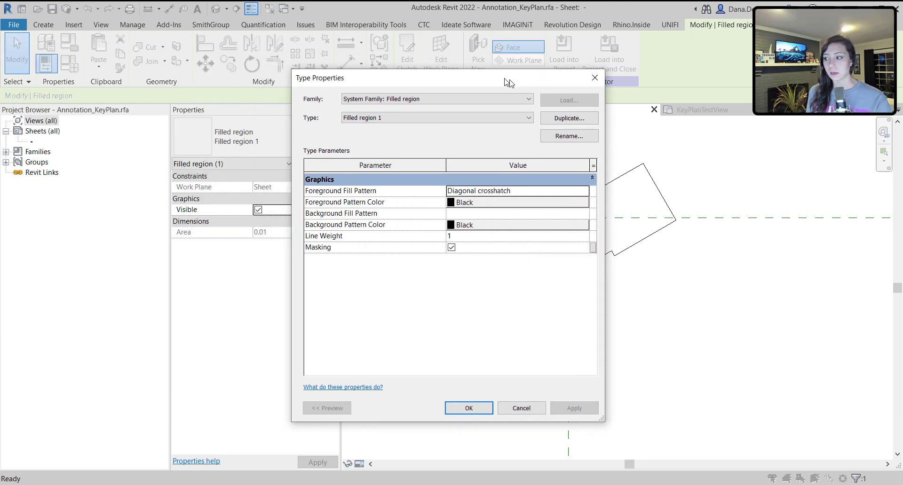
{"action": "left_click", "coordinate": [591, 193]}
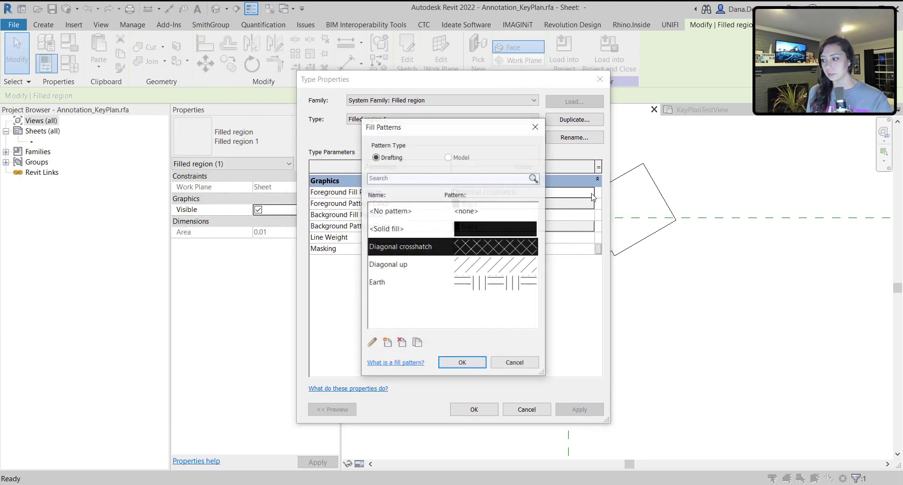
{"action": "left_click", "coordinate": [447, 231]}
{"action": "left_click", "coordinate": [462, 362]}
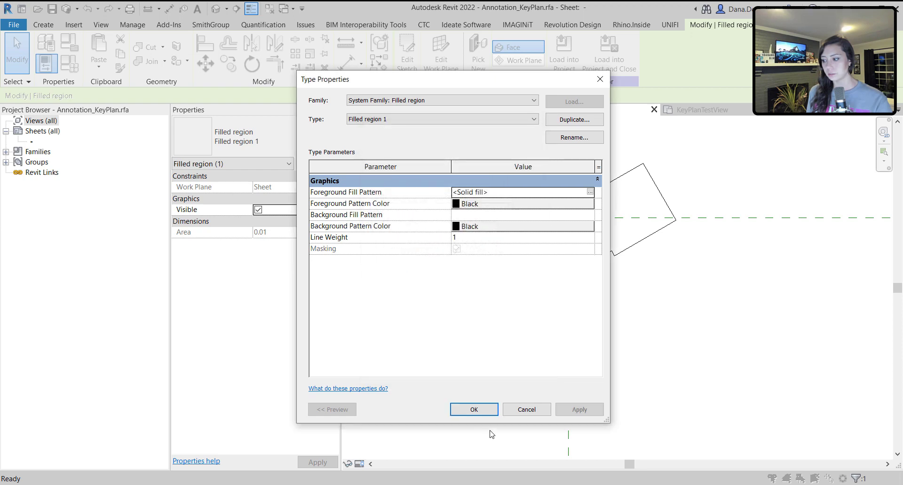
{"action": "left_click", "coordinate": [474, 410]}
{"action": "left_click", "coordinate": [710, 345]}
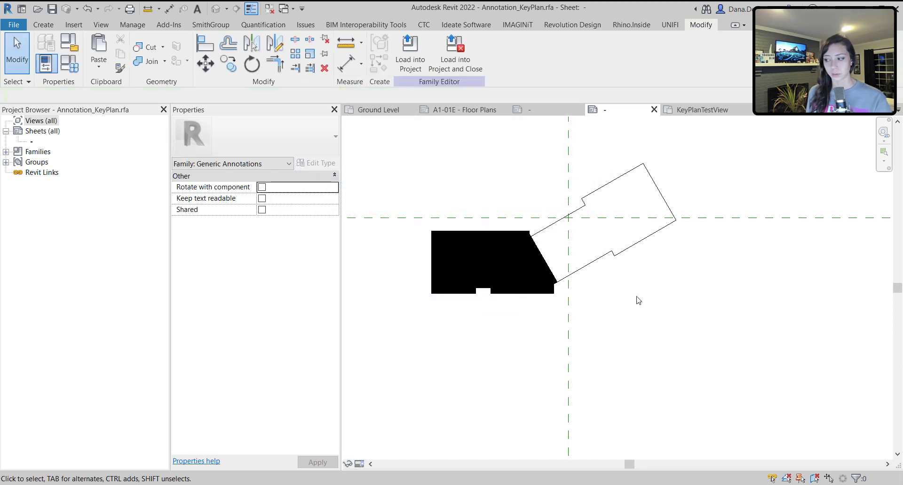
Trace the middle connector as a new filled region from picked edges, trimming its corner closed
{"action": "left_click", "coordinate": [535, 250]}
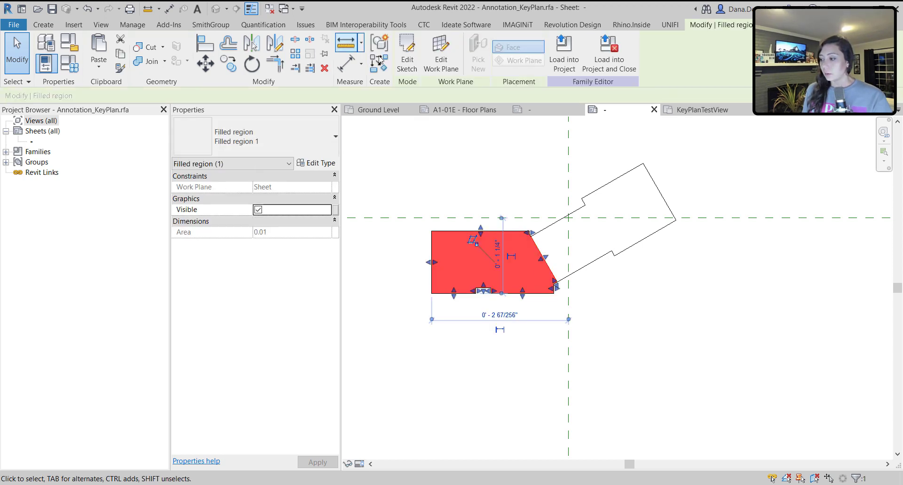
{"action": "left_click", "coordinate": [407, 56]}
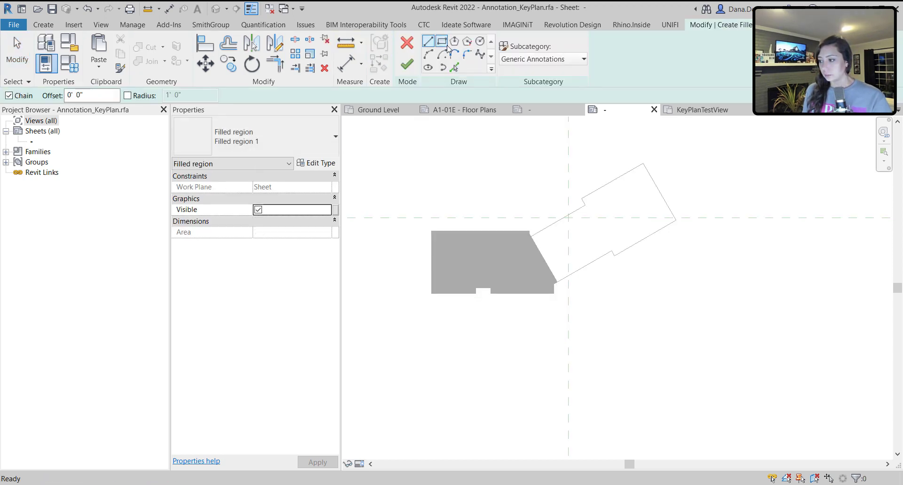
{"action": "left_click", "coordinate": [454, 70]}
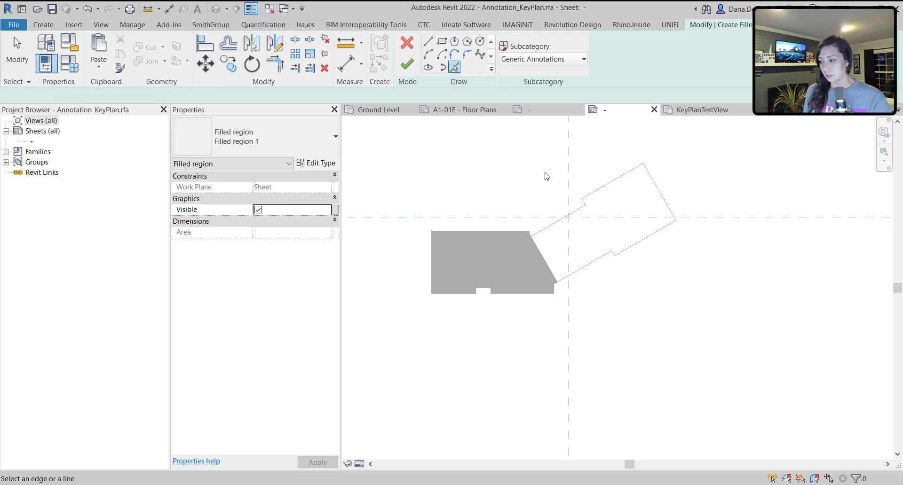
{"action": "left_click", "coordinate": [563, 218]}
{"action": "left_click", "coordinate": [545, 262]}
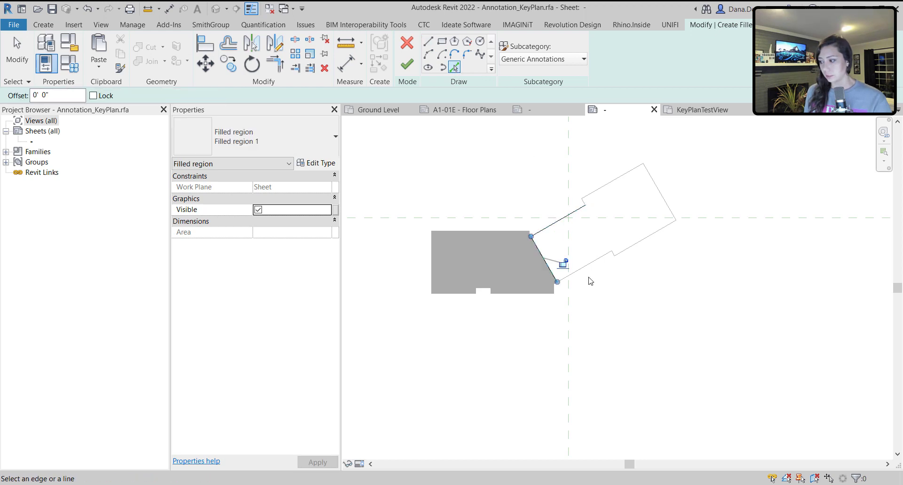
{"action": "left_click", "coordinate": [583, 268]}
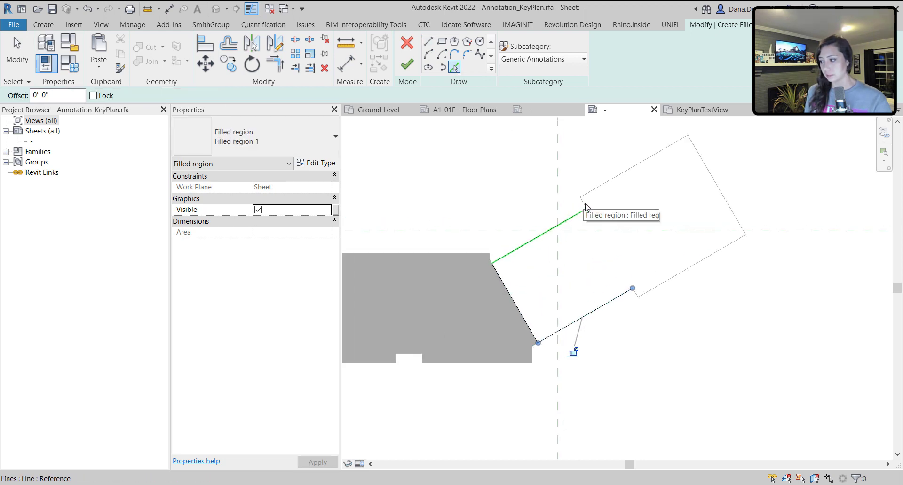
{"action": "scroll", "coordinate": [585, 202], "scroll_direction": "up", "scroll_amount": 4}
{"action": "key", "text": "Escape"}
{"action": "key", "text": "t"}
{"action": "key", "text": "r"}
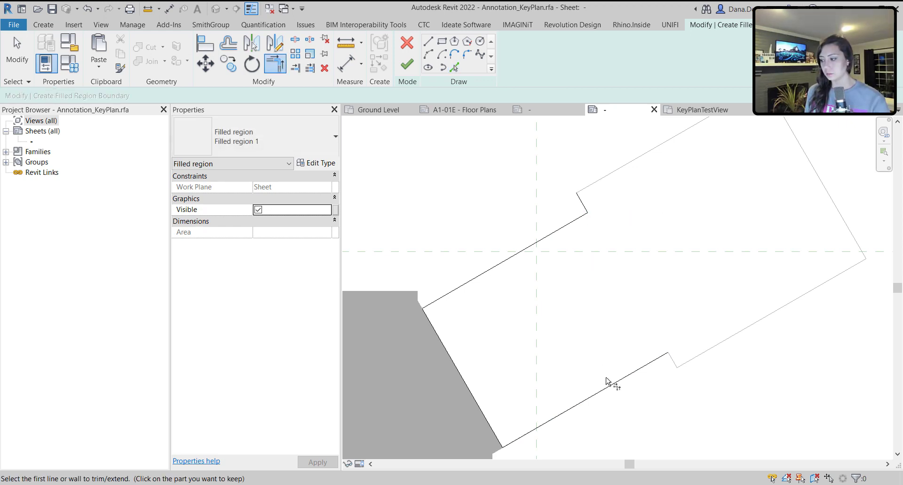
{"action": "left_click", "coordinate": [608, 385]}
{"action": "left_click", "coordinate": [586, 207]}
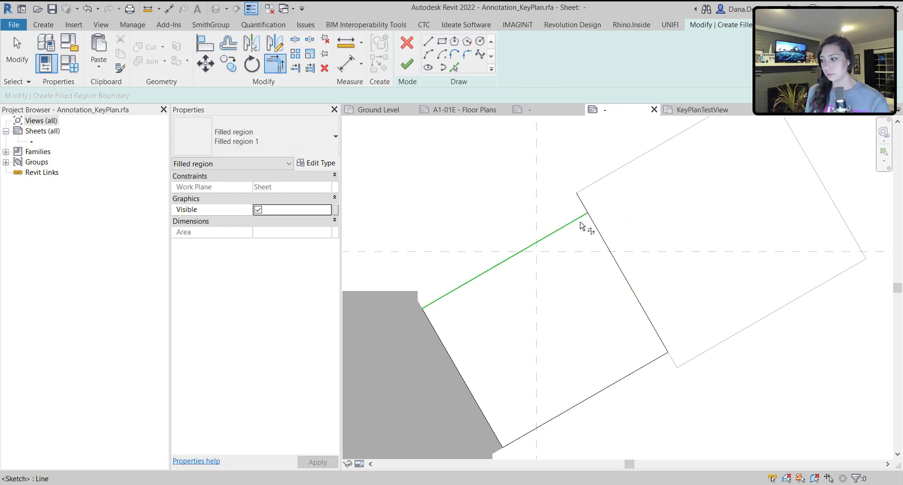
{"action": "left_click", "coordinate": [407, 66]}
Trace the angled upper wing as another filled region from its four picked edges
{"action": "left_click", "coordinate": [407, 75]}
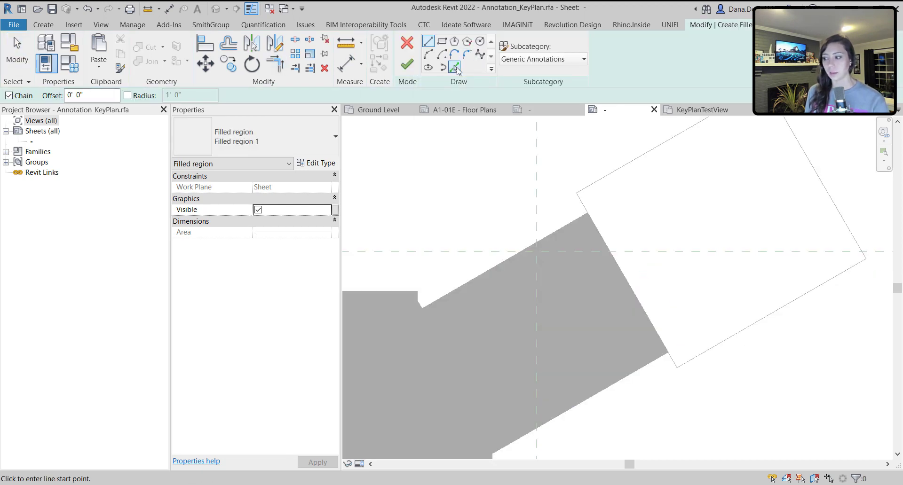
{"action": "left_click", "coordinate": [455, 67]}
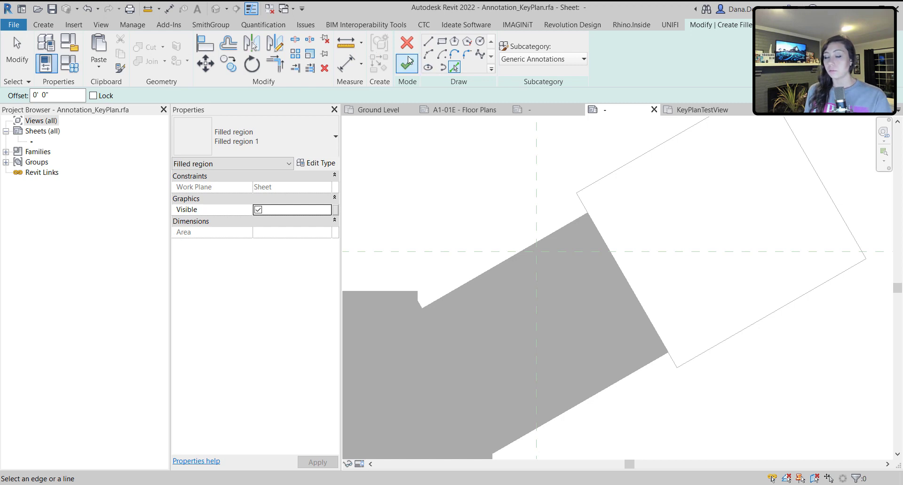
{"action": "left_click", "coordinate": [627, 164]}
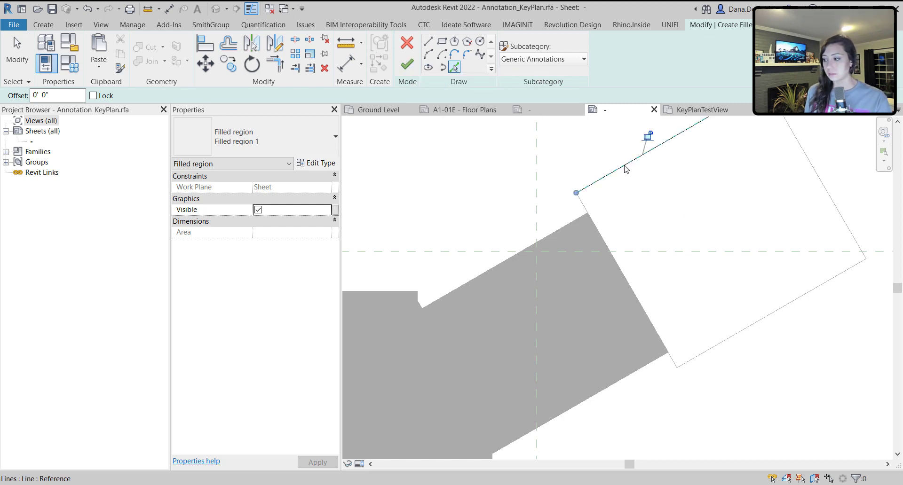
{"action": "left_click", "coordinate": [582, 202]}
{"action": "left_click", "coordinate": [724, 342]}
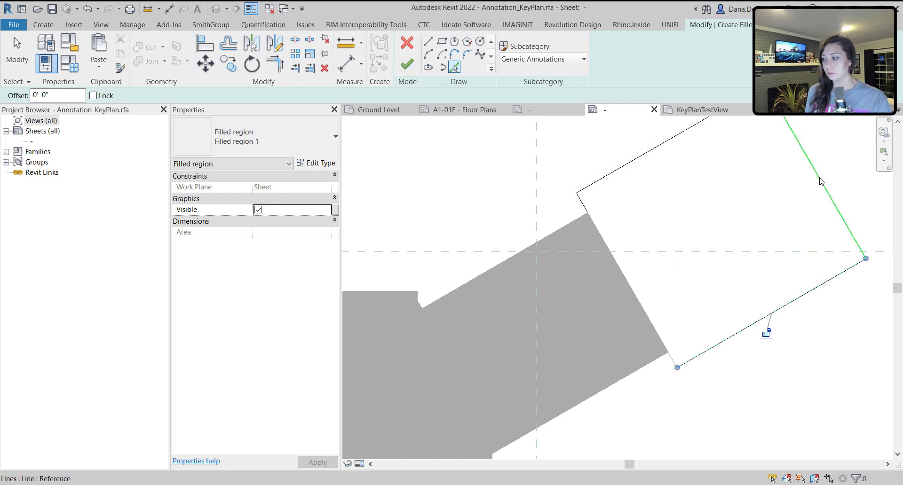
{"action": "left_click", "coordinate": [821, 182]}
{"action": "key", "text": "t"}
{"action": "key", "text": "r"}
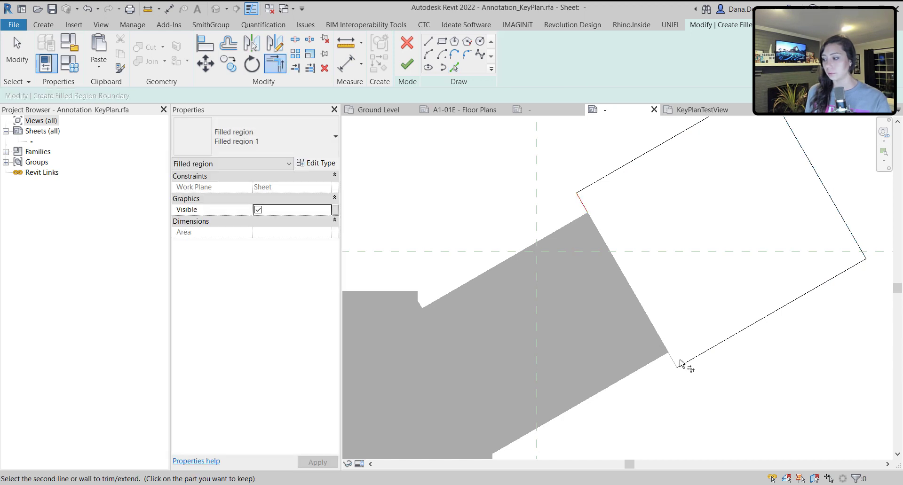
{"action": "left_click", "coordinate": [407, 64]}
{"action": "scroll", "coordinate": [580, 224], "scroll_direction": "down", "scroll_amount": 1}
{"action": "left_click", "coordinate": [517, 199]}
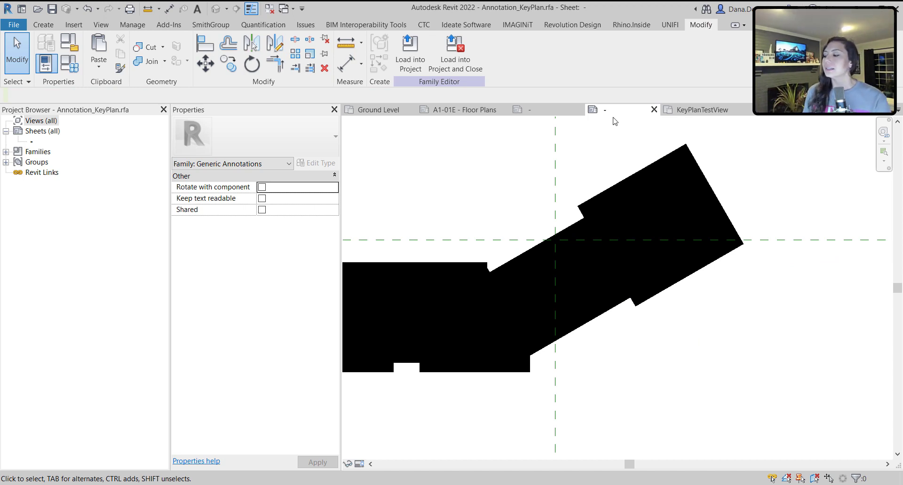
{"action": "mouse_move", "coordinate": [604, 175]}
{"action": "middle_mouse_down"}
{"action": "mouse_move", "coordinate": [742, 153]}
{"action": "mouse_move", "coordinate": [714, 176]}
{"action": "middle_mouse_up"}
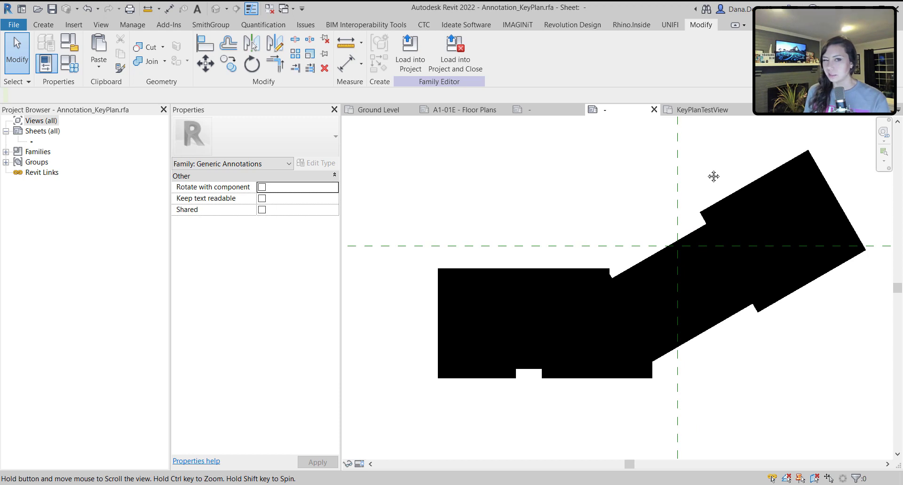
{"action": "scroll", "coordinate": [696, 192], "scroll_direction": "down", "scroll_amount": 2}
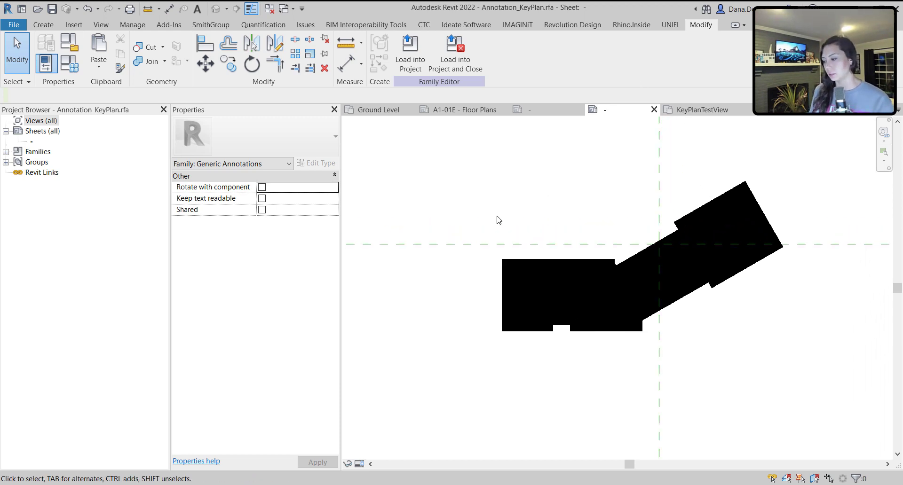
{"action": "middle_click_drag", "start_coordinate": [497, 219], "coordinate": [493, 227]}
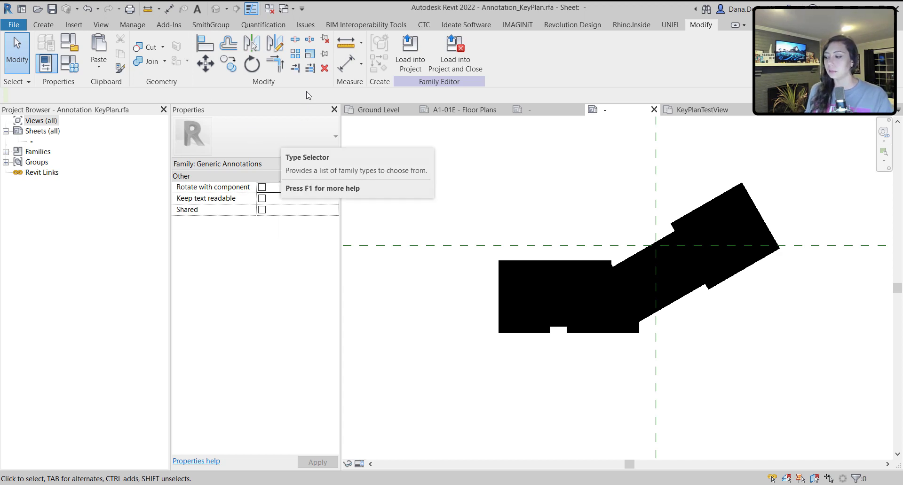
{"action": "left_click", "coordinate": [587, 265]}
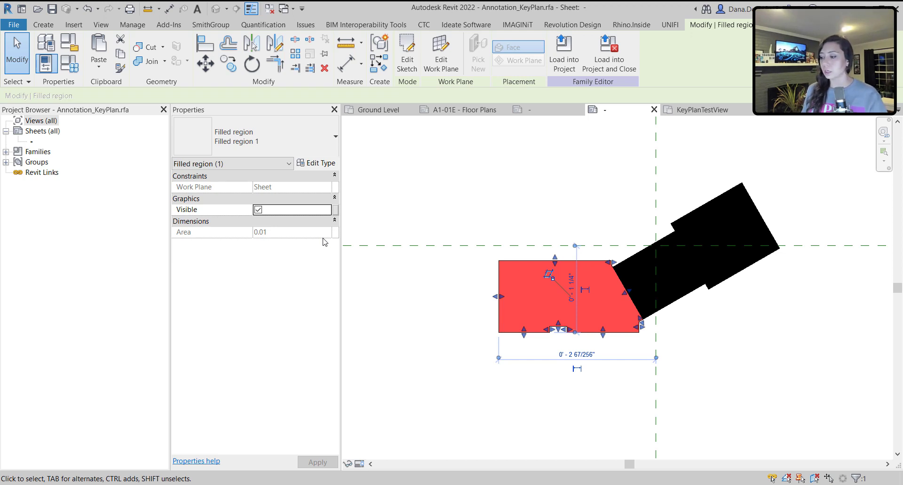
Associate the left filled region's Visible property with a new instance parameter named W
{"action": "left_click", "coordinate": [337, 212]}
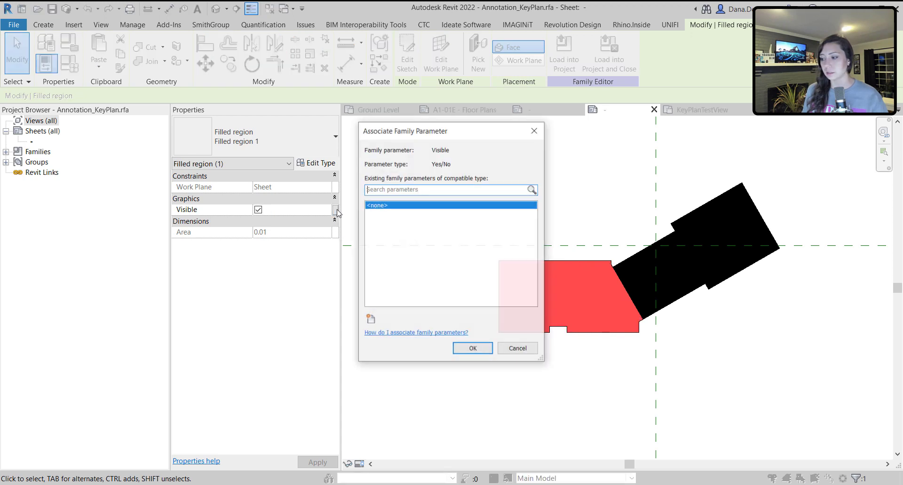
{"action": "left_click", "coordinate": [370, 320]}
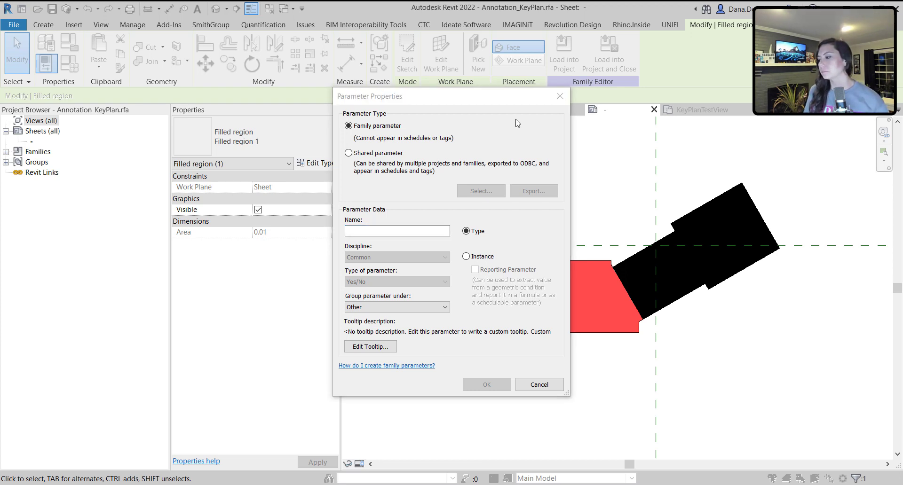
{"action": "left_click", "coordinate": [364, 231]}
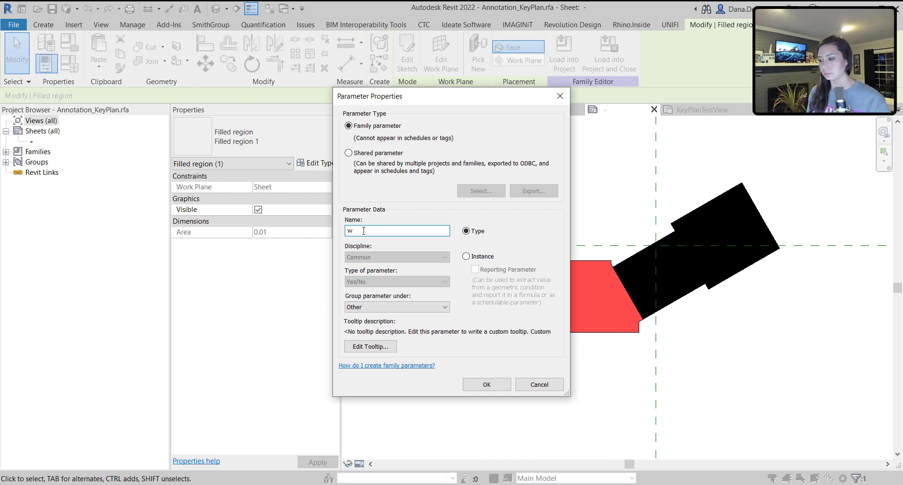
{"action": "type", "text": "W"}
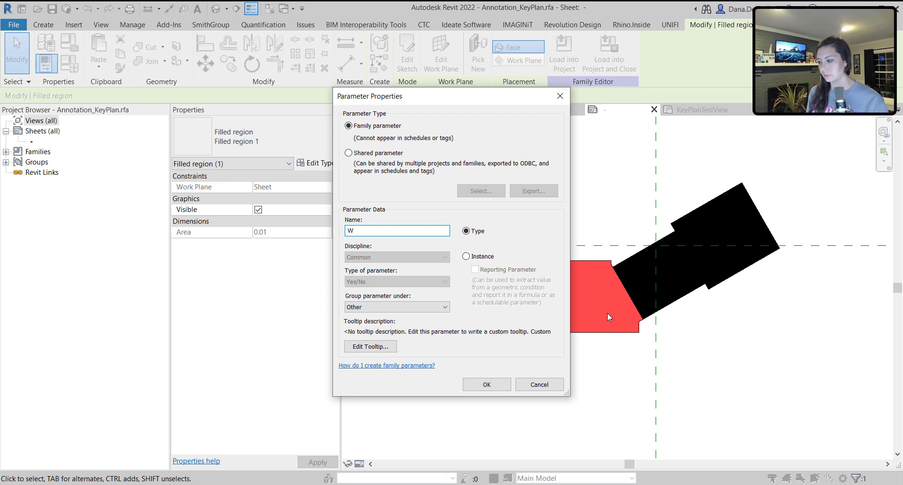
{"action": "left_click", "coordinate": [476, 261]}
{"action": "left_click", "coordinate": [486, 385]}
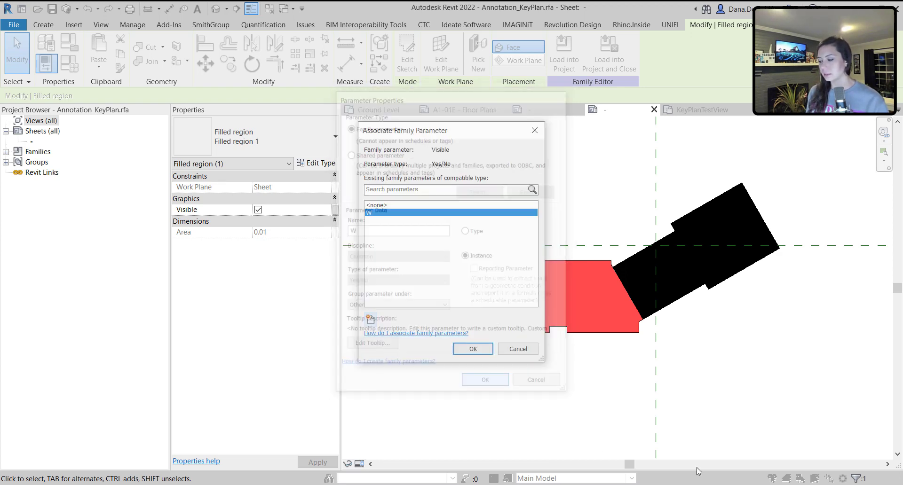
{"action": "left_click", "coordinate": [473, 349]}
{"action": "left_click", "coordinate": [715, 330]}
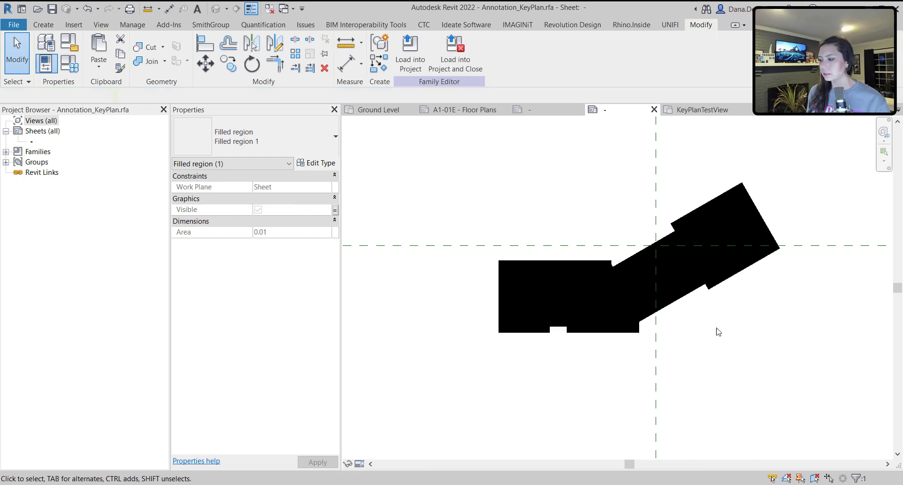
Link the middle connector region's Visible property to a new instance parameter M
{"action": "left_click", "coordinate": [652, 247]}
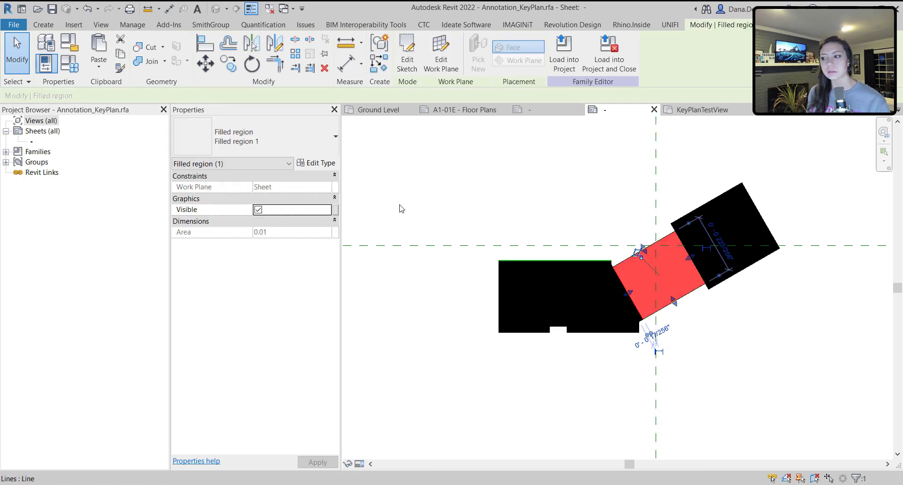
{"action": "left_click", "coordinate": [336, 210]}
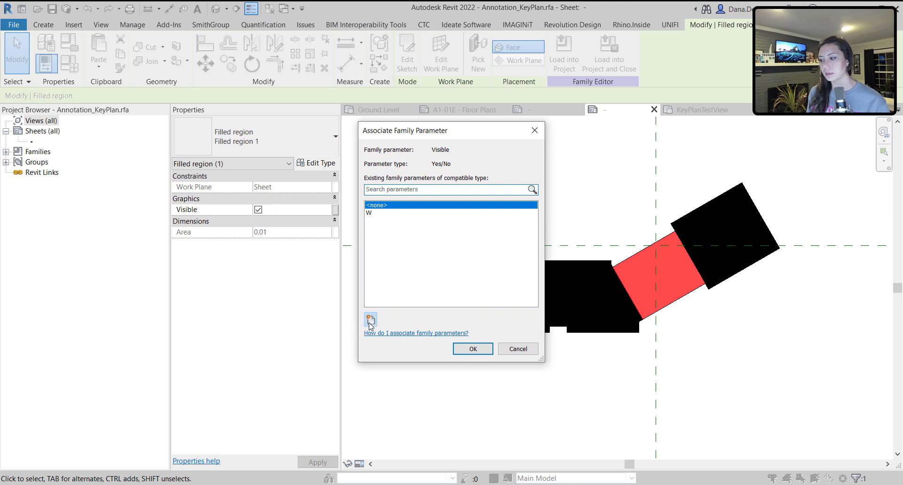
{"action": "left_click", "coordinate": [370, 319]}
{"action": "type", "text": "M"}
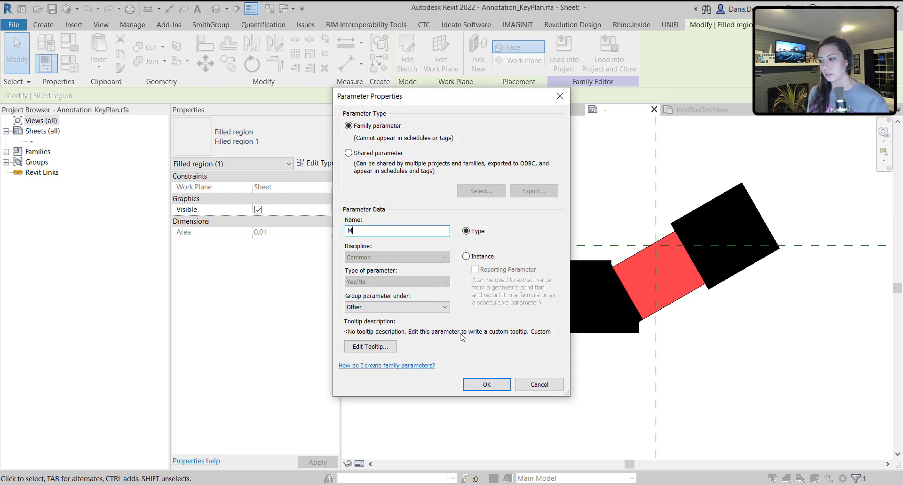
{"action": "left_click", "coordinate": [483, 256]}
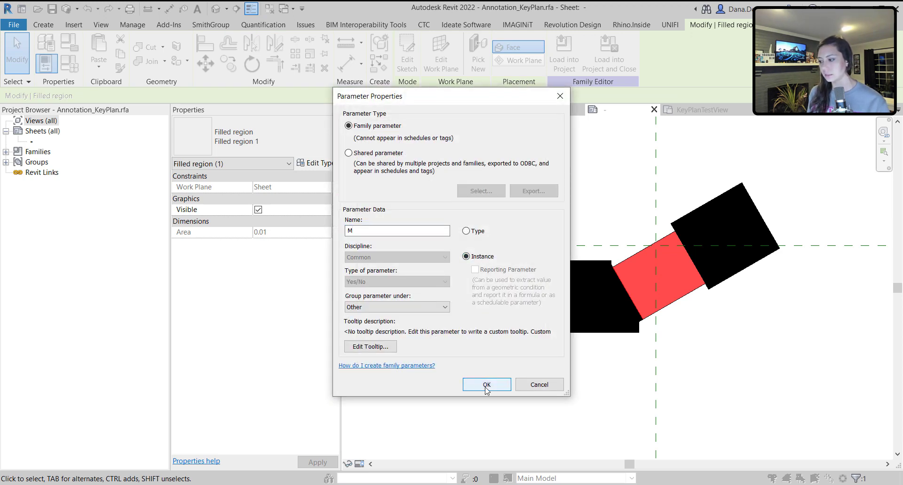
{"action": "left_click", "coordinate": [487, 381]}
{"action": "left_click", "coordinate": [477, 350]}
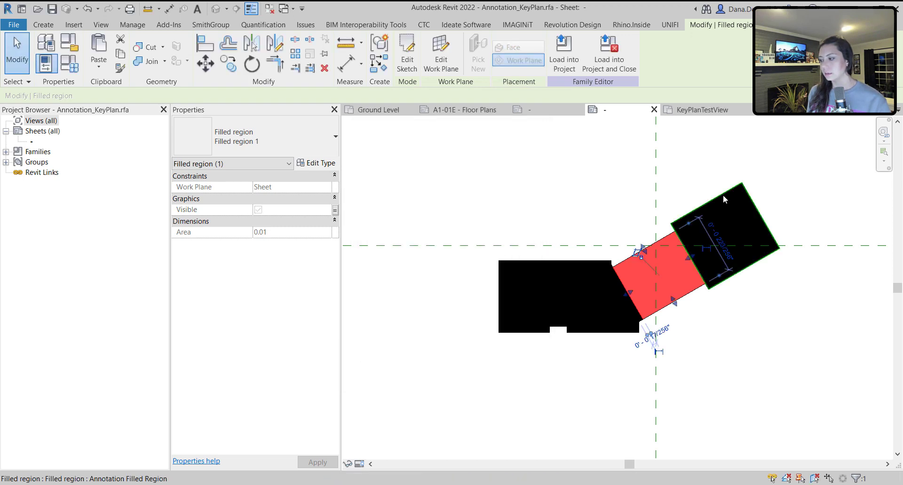
{"action": "left_click", "coordinate": [724, 192]}
{"action": "left_click", "coordinate": [575, 152]}
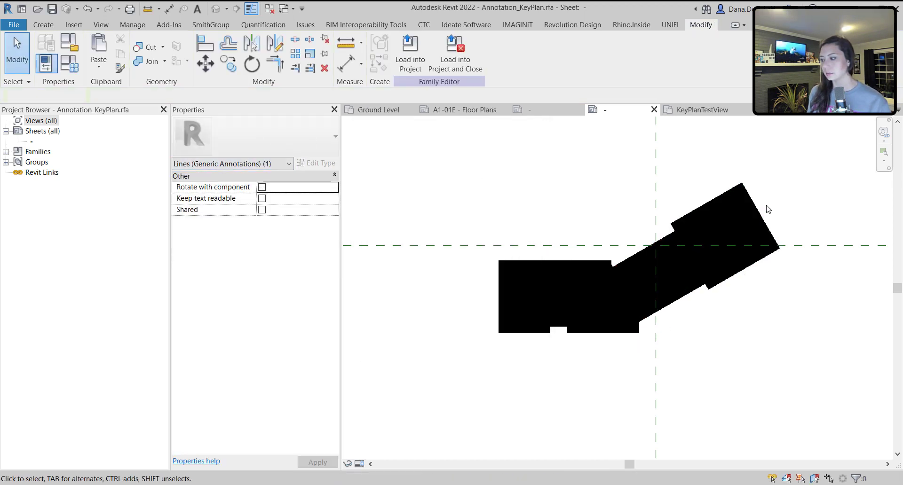
Link the upper-right region's Visible property to a new instance parameter E
{"action": "left_click", "coordinate": [755, 212]}
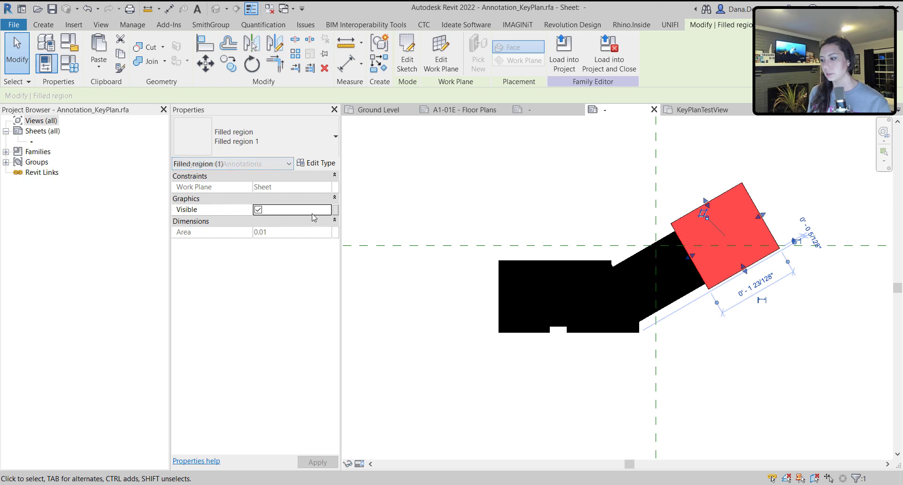
{"action": "left_click", "coordinate": [335, 210]}
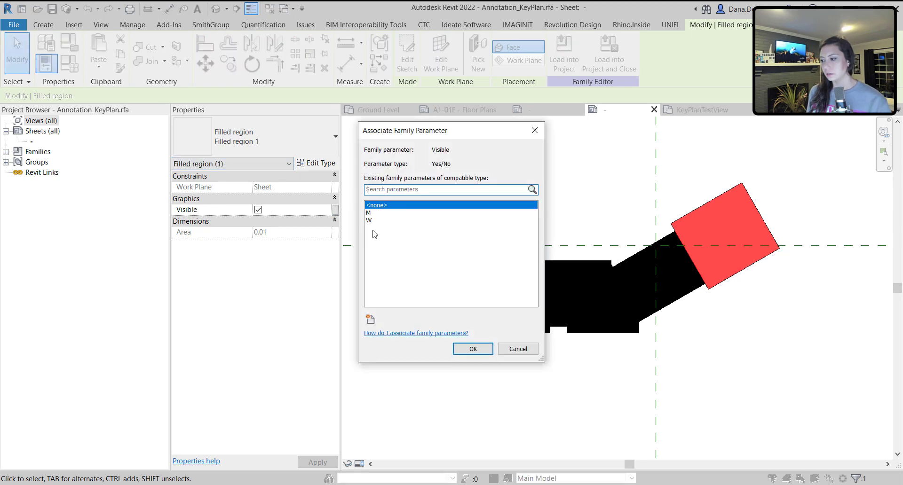
{"action": "left_click", "coordinate": [370, 318]}
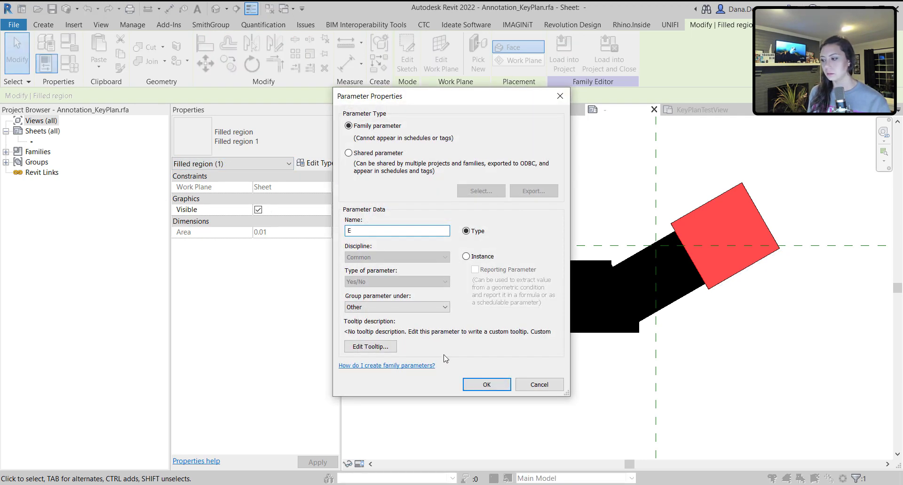
{"action": "left_click", "coordinate": [482, 257]}
{"action": "left_click", "coordinate": [487, 385]}
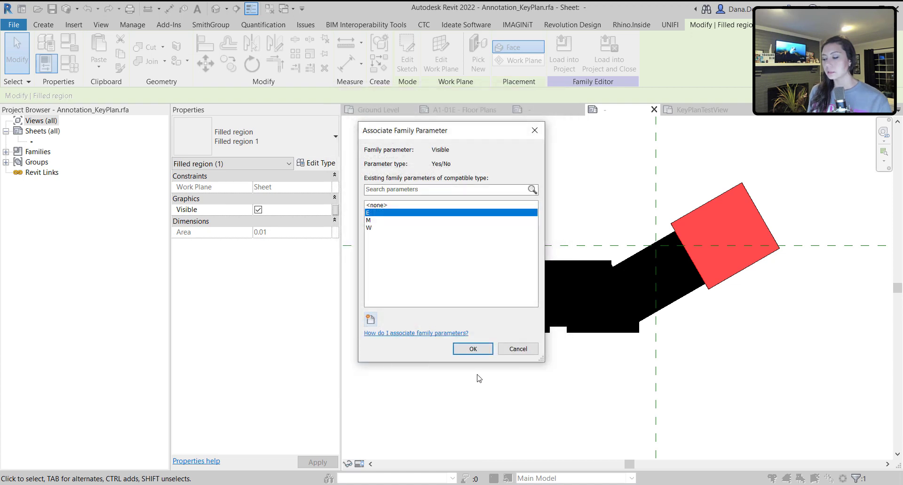
{"action": "left_click", "coordinate": [473, 349]}
{"action": "left_click", "coordinate": [504, 389]}
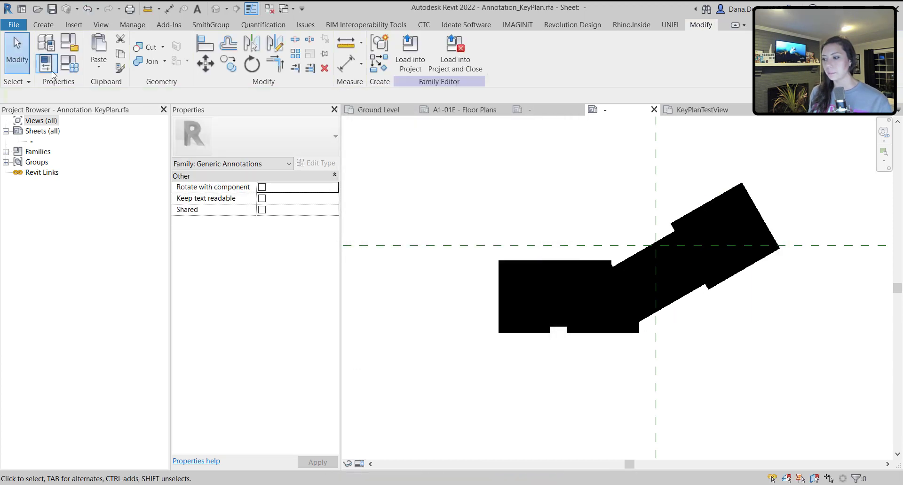
{"action": "left_click", "coordinate": [69, 71]}
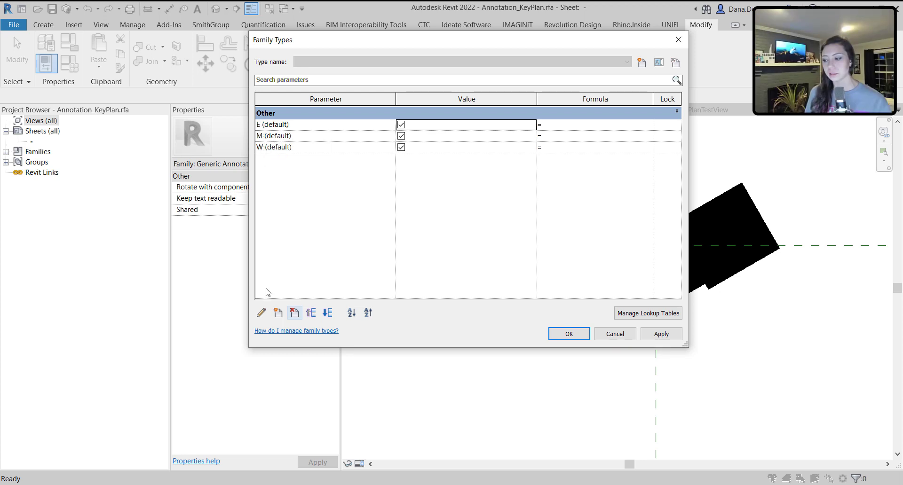
Add an Integer instance parameter KeyPlanVisibility with Common discipline to the family
{"action": "left_click", "coordinate": [277, 313]}
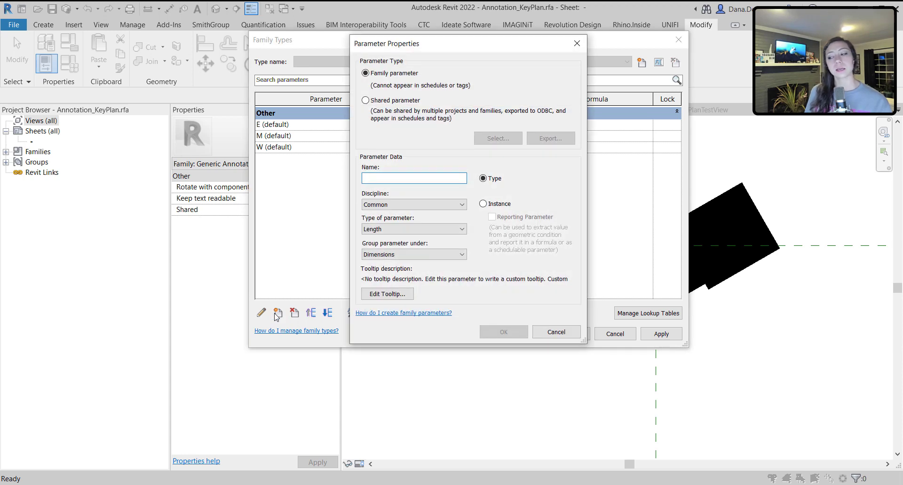
{"action": "left_click", "coordinate": [416, 229]}
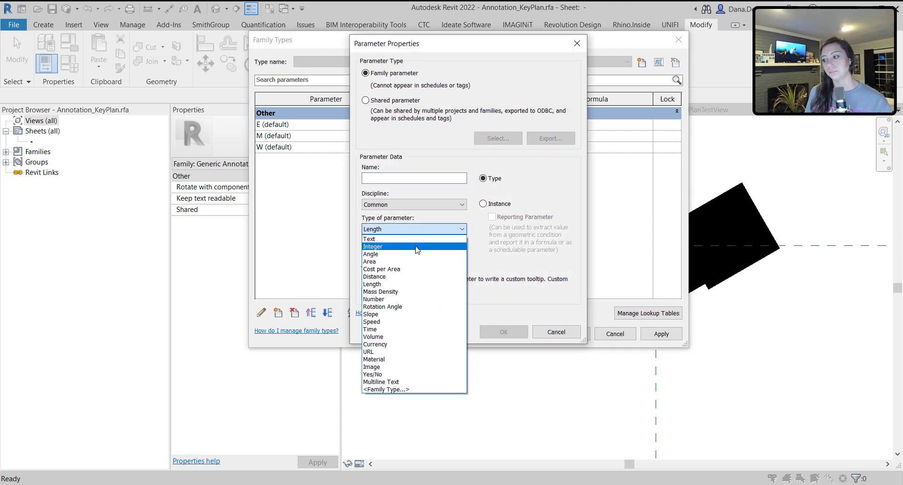
{"action": "left_click", "coordinate": [409, 246]}
{"action": "left_click", "coordinate": [398, 181]}
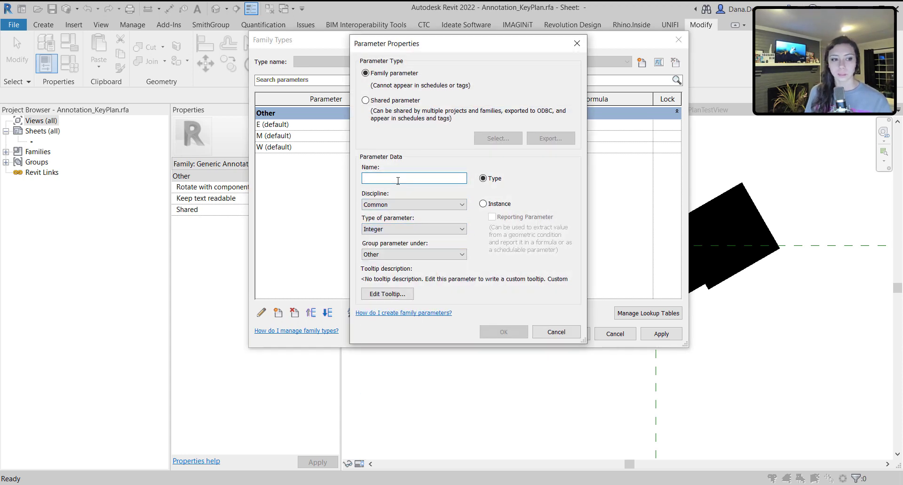
{"action": "type", "text": "E"}
{"action": "key", "text": "BackSpace"}
{"action": "key", "text": "Tab"}
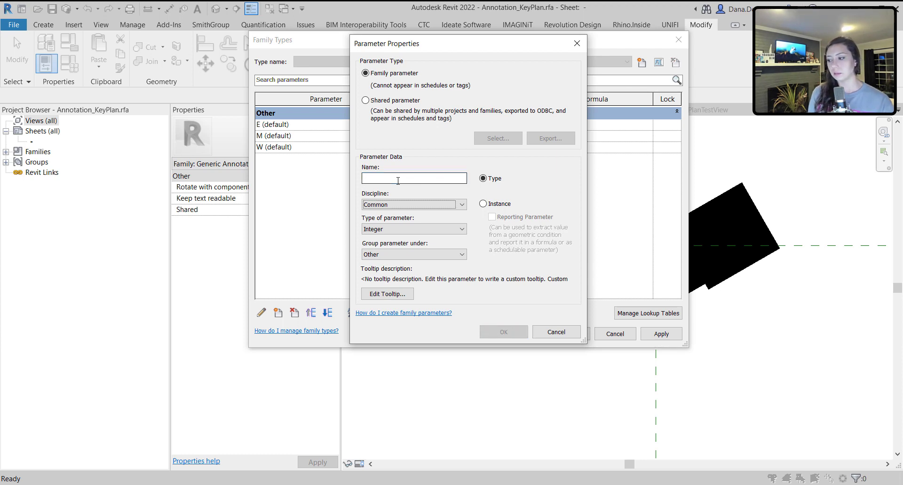
{"action": "key", "text": "e"}
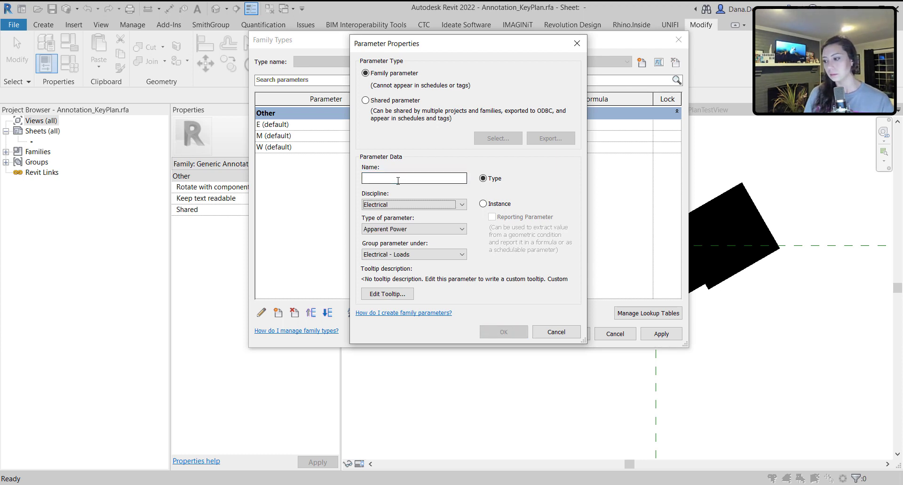
{"action": "left_click", "coordinate": [398, 180]}
{"action": "type", "text": "kEY"}
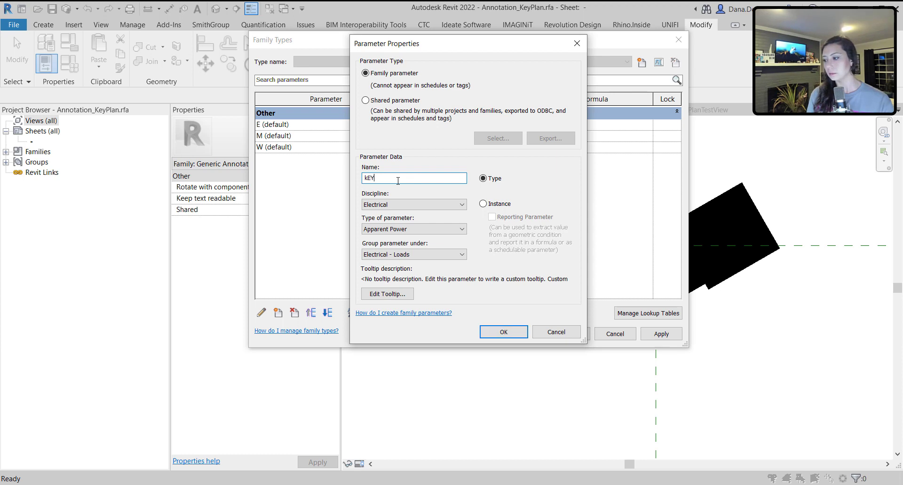
{"action": "key", "text": "BackSpace"}
{"action": "key", "text": "BackSpace"}
{"action": "type", "text": "KeyPlan"}
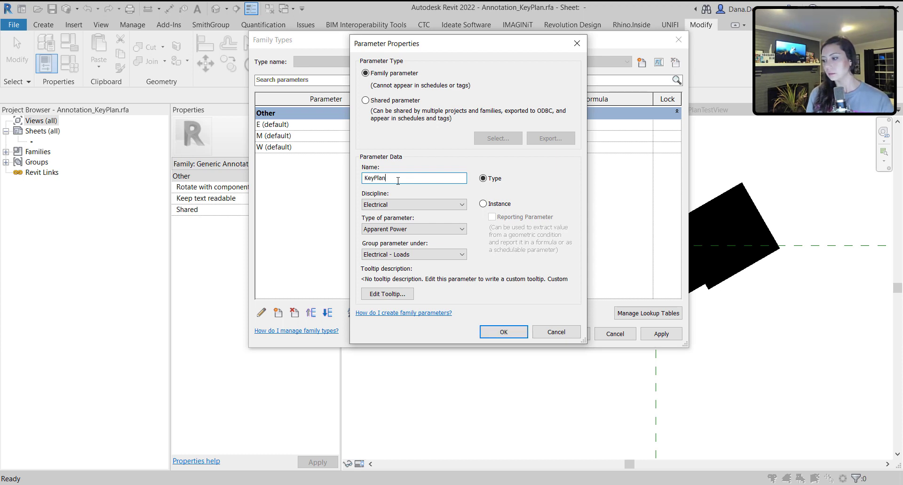
{"action": "type", "text": "Visibility"}
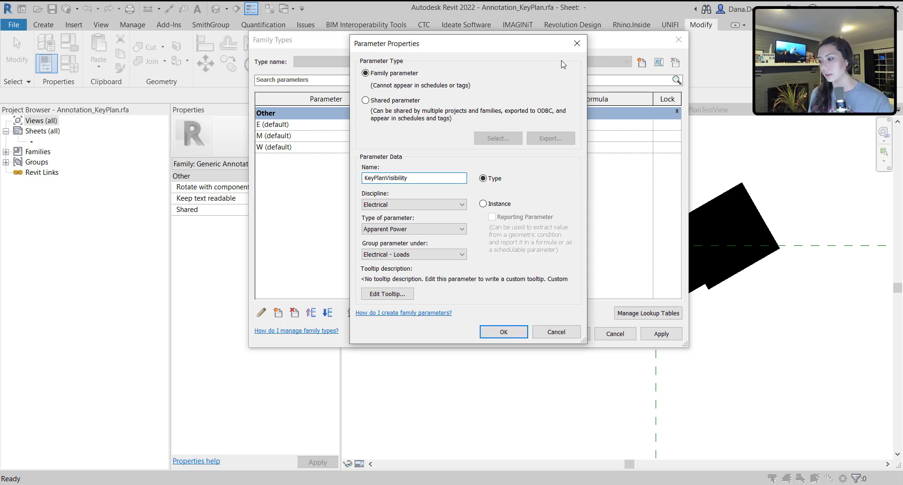
{"action": "left_click", "coordinate": [499, 204]}
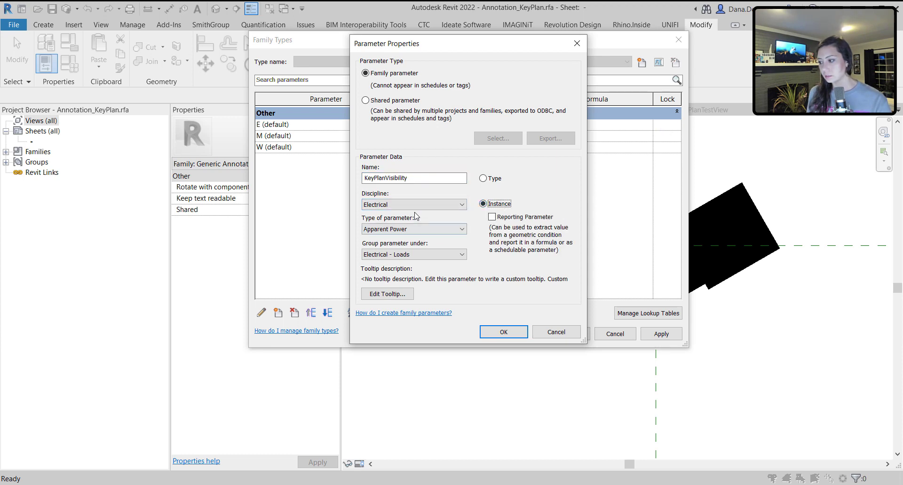
{"action": "left_click", "coordinate": [416, 206]}
{"action": "left_click", "coordinate": [416, 212]}
{"action": "left_click", "coordinate": [422, 231]}
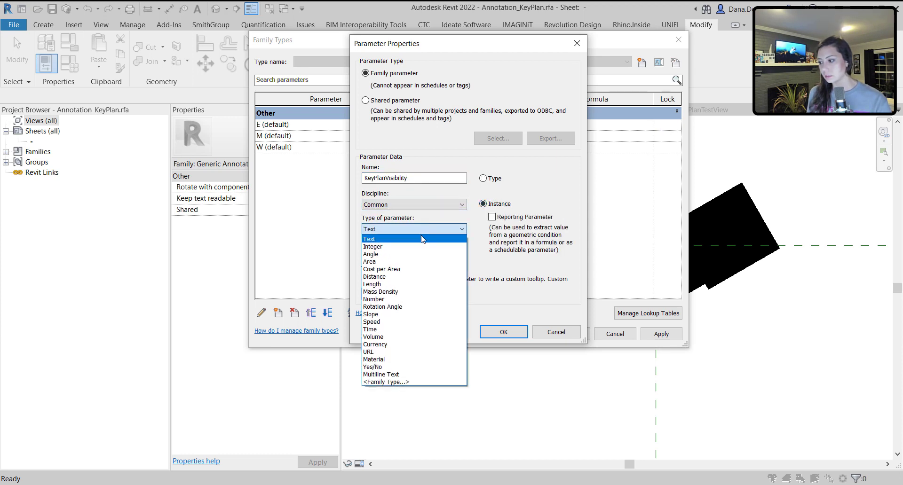
{"action": "left_click", "coordinate": [419, 246]}
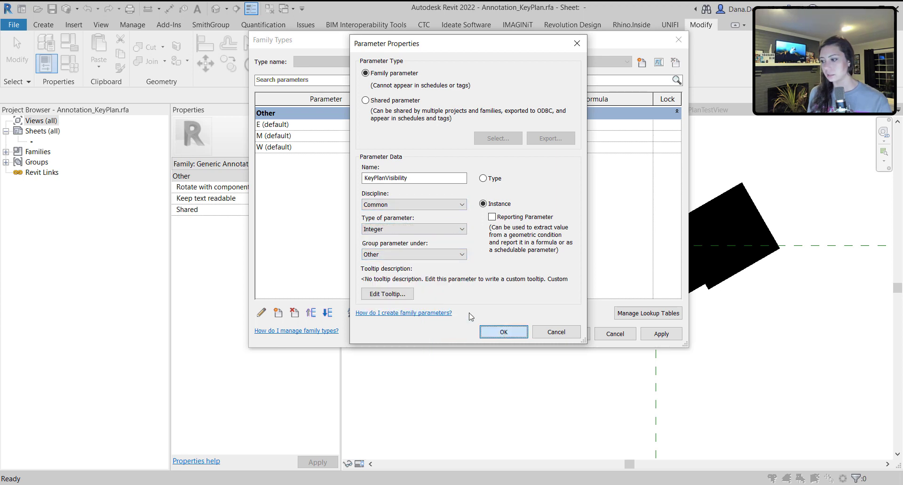
{"action": "left_click", "coordinate": [503, 332]}
Move KeyPlanVisibility to the top and give E the formula KeyPlanVisibility = 0
{"action": "left_click", "coordinate": [340, 136]}
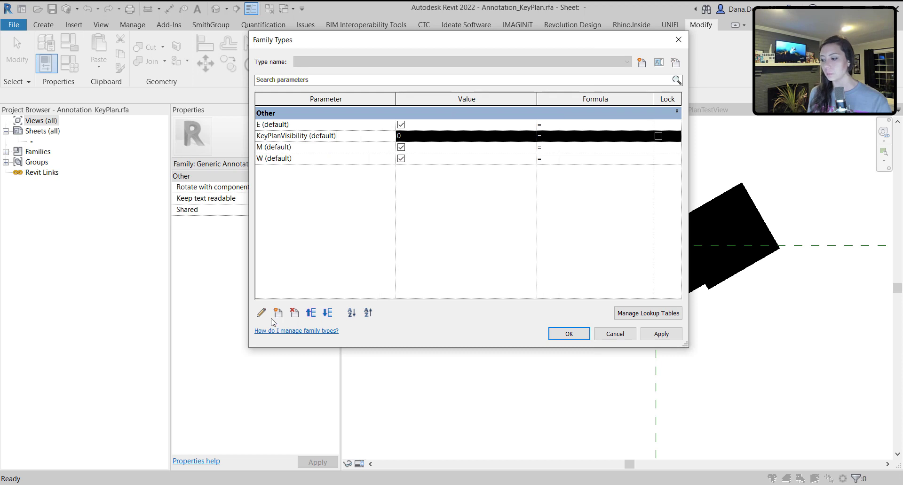
{"action": "left_click", "coordinate": [311, 313]}
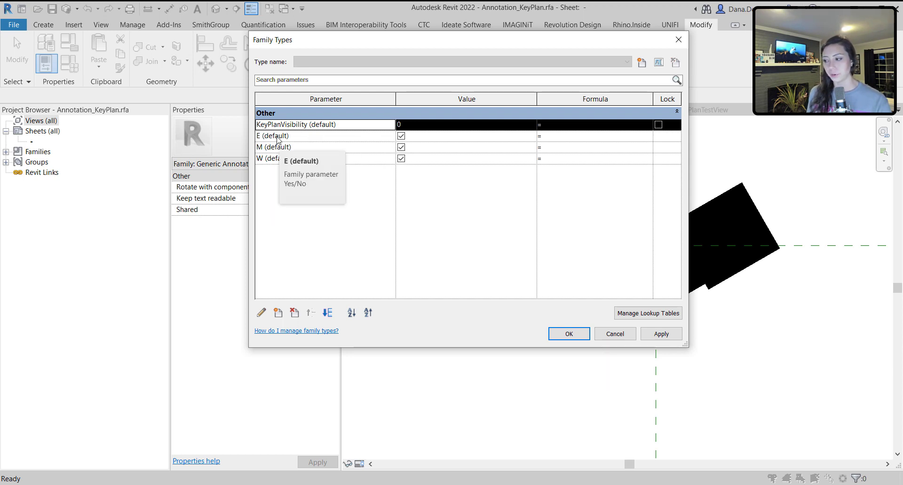
{"action": "left_click", "coordinate": [594, 137]}
{"action": "left_click", "coordinate": [595, 132]}
{"action": "type", "text": "key"}
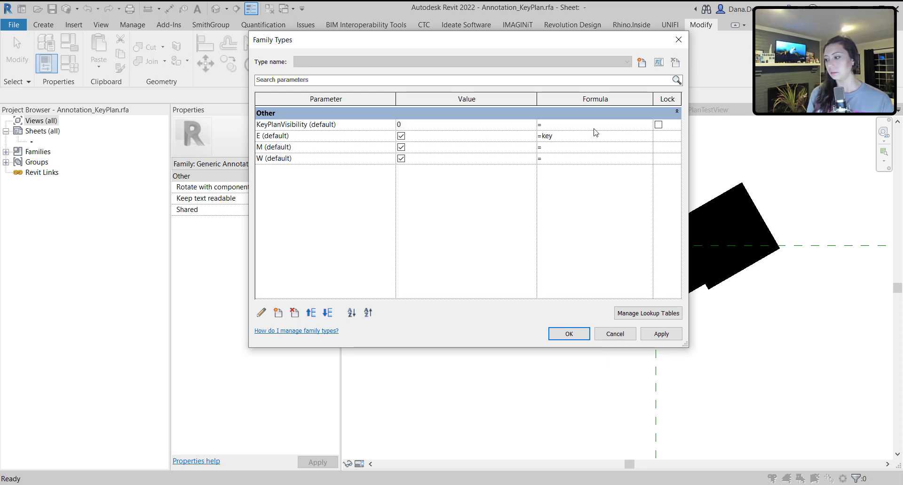
{"action": "type", "text": "KeyPlanVB"}
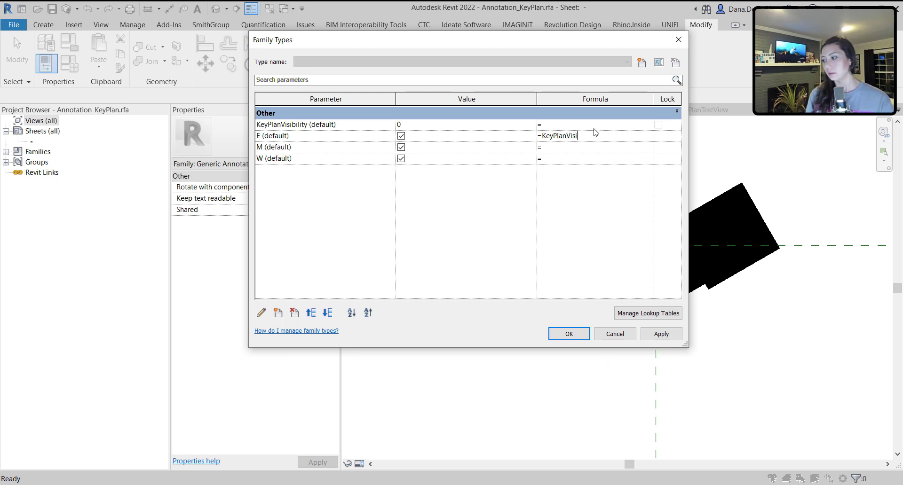
{"action": "type", "text": "ty"}
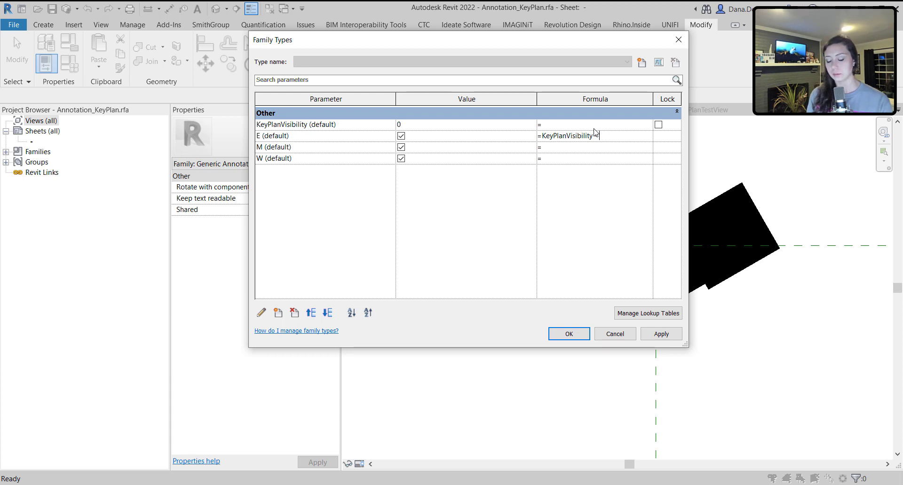
{"action": "type", "text": " - 0"}
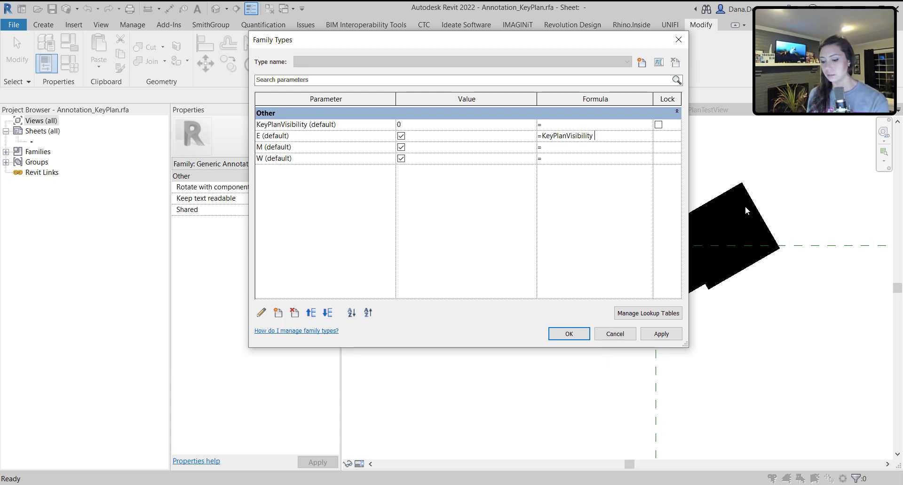
{"action": "type", "text": "0"}
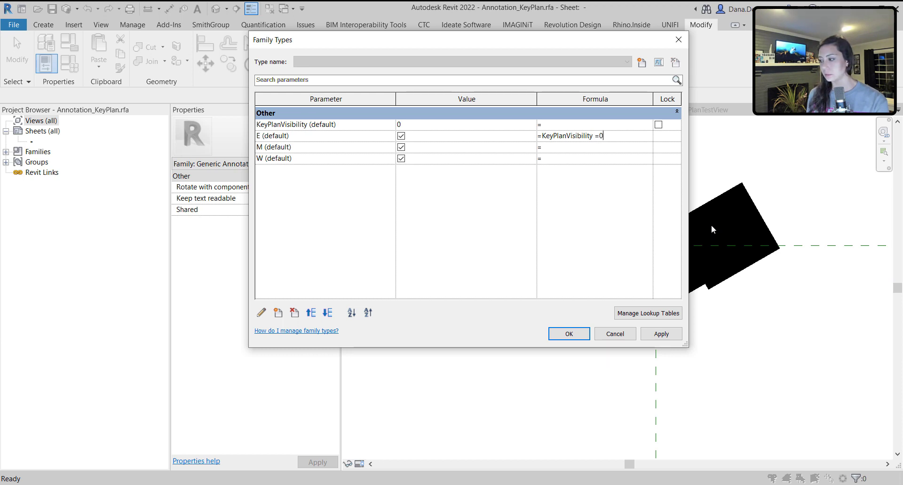
{"action": "left_click", "coordinate": [561, 224]}
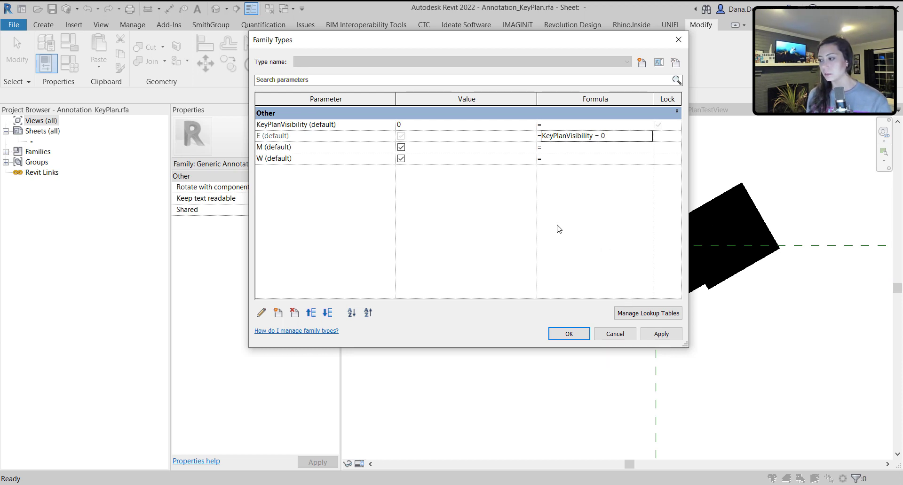
Set KeyPlanVisibility to 1 to check that E turns off
{"action": "left_click", "coordinate": [403, 138]}
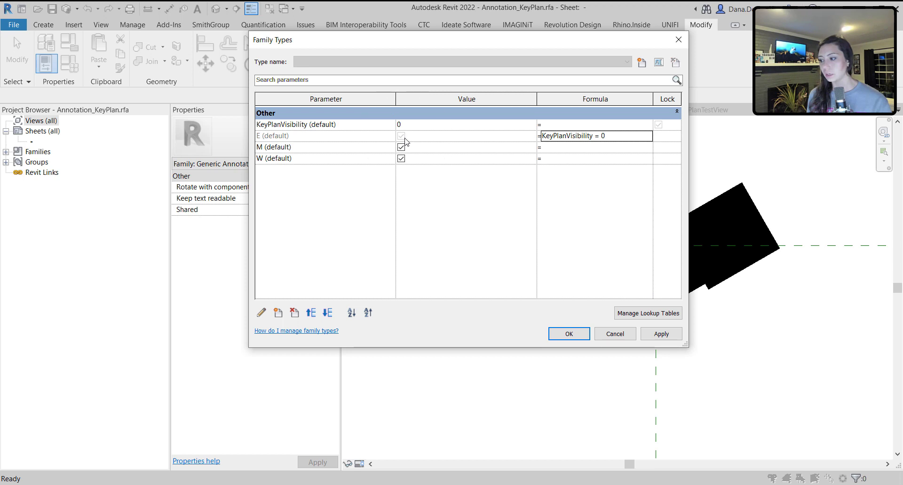
{"action": "left_click", "coordinate": [403, 125]}
{"action": "type", "text": "1"}
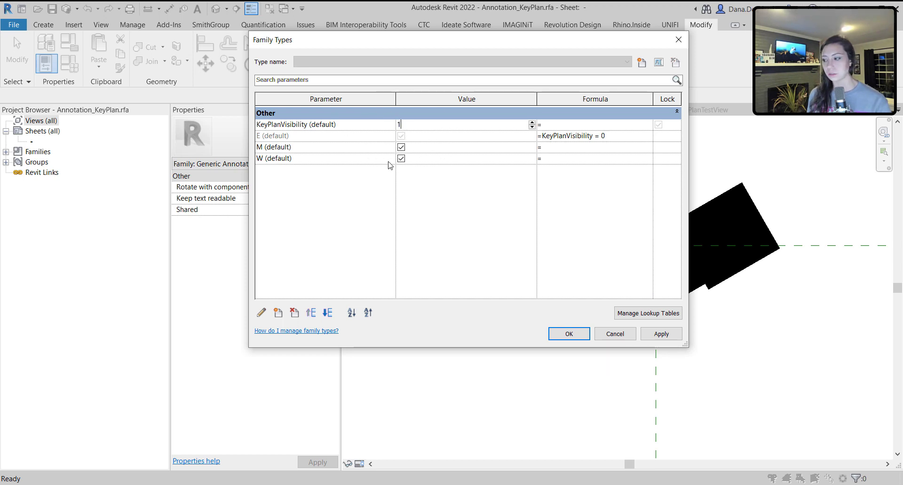
{"action": "left_click", "coordinate": [388, 158]}
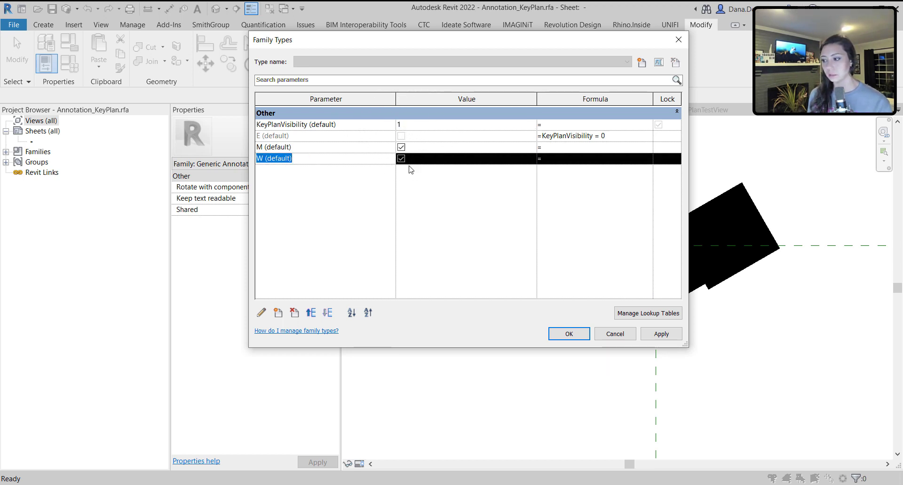
Copy E's visibility formula into the M and W formula cells
{"action": "left_click", "coordinate": [618, 140]}
{"action": "key", "text": "ctrl+c"}
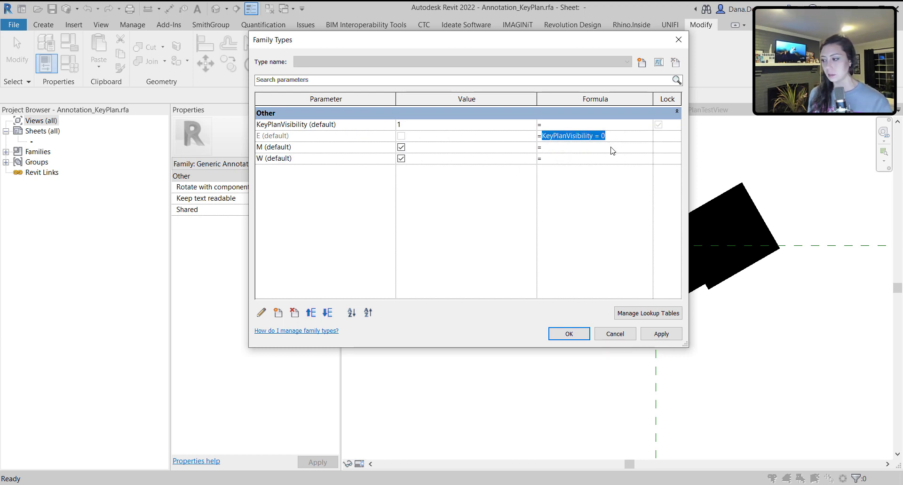
{"action": "left_click", "coordinate": [614, 150]}
{"action": "key", "text": "ctrl+v"}
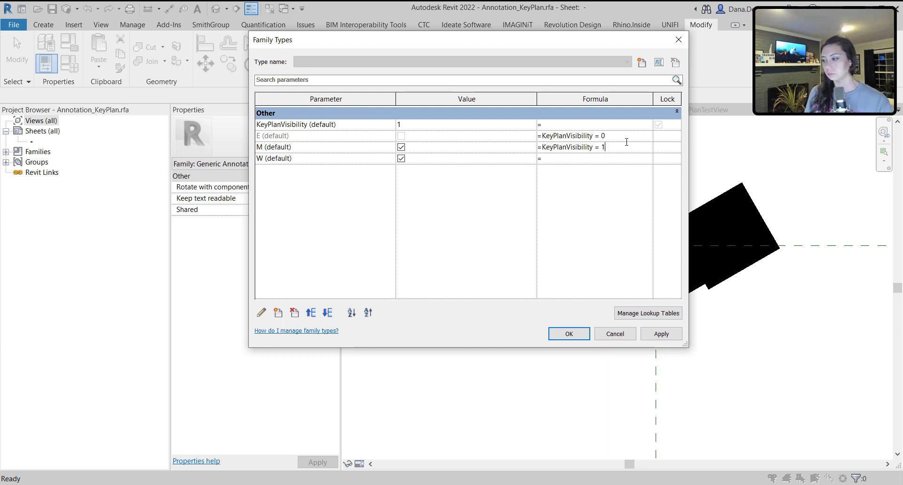
{"action": "left_click", "coordinate": [618, 159]}
{"action": "key", "text": "ctrl+v"}
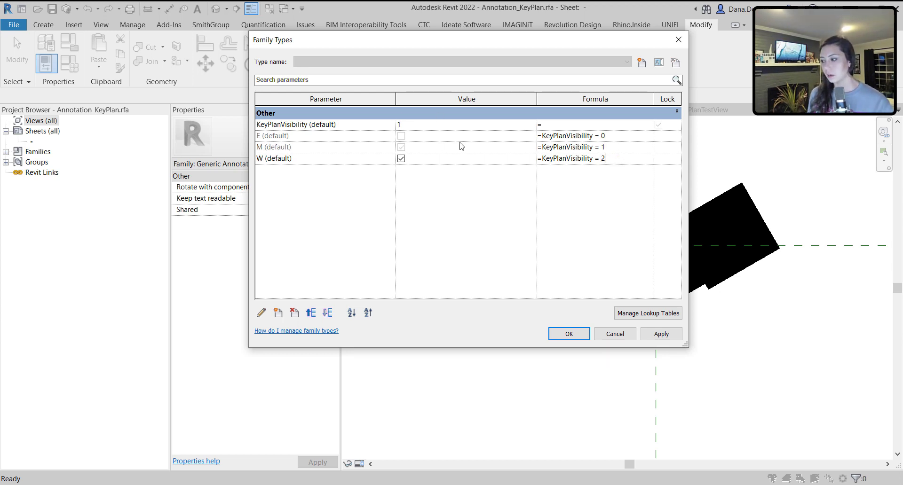
Set KeyPlanVisibility's default value to 2 and accept the family type changes
{"action": "left_click", "coordinate": [491, 128]}
{"action": "left_click", "coordinate": [531, 124]}
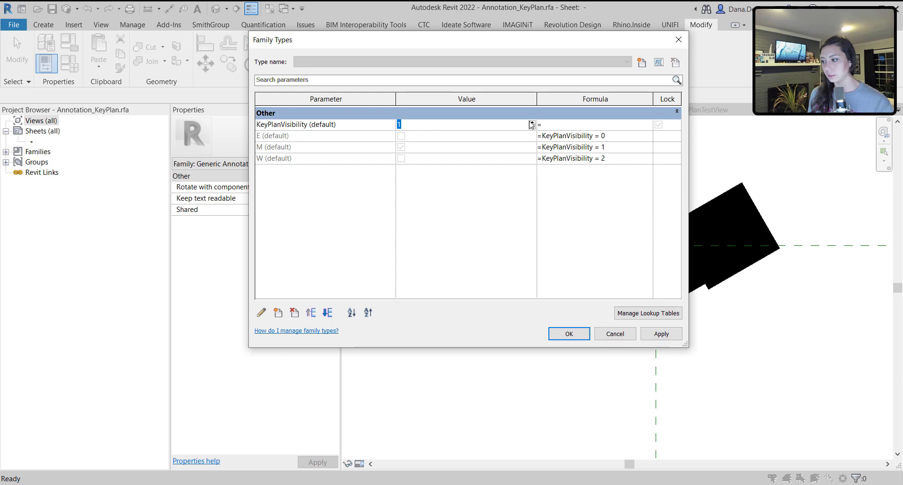
{"action": "left_click", "coordinate": [532, 122]}
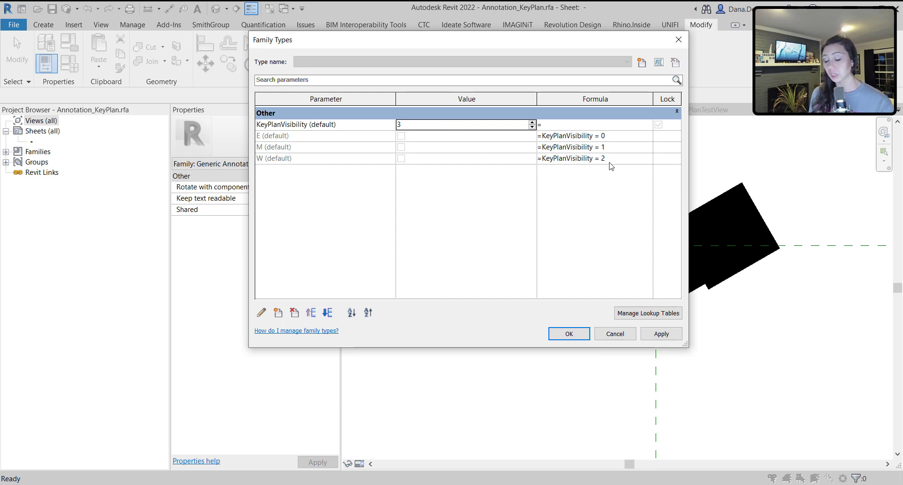
{"action": "left_click", "coordinate": [532, 127]}
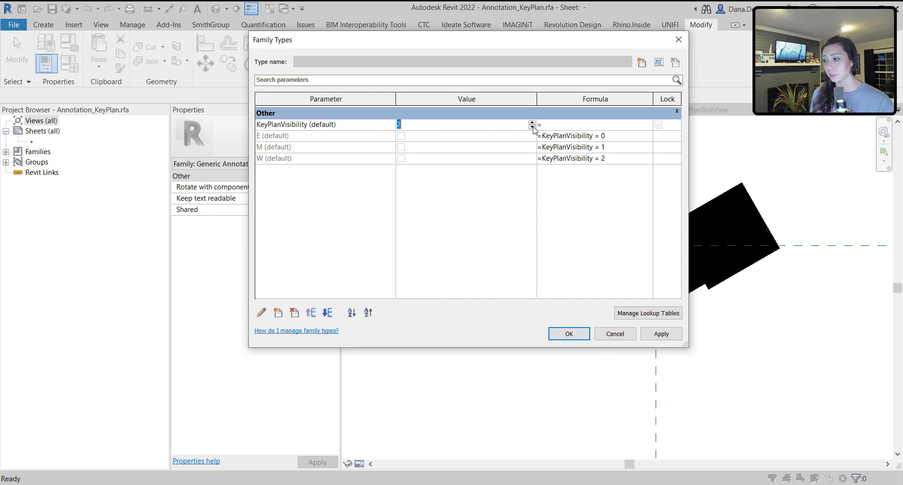
{"action": "left_click", "coordinate": [644, 164]}
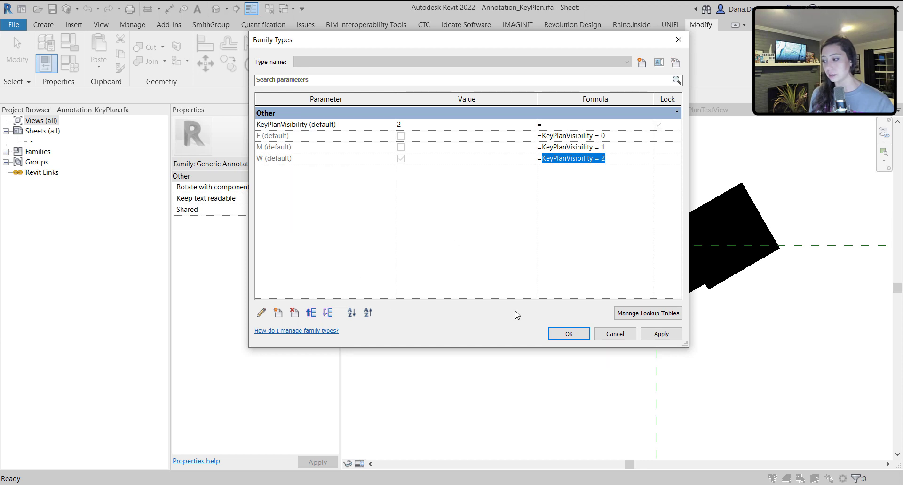
{"action": "left_click", "coordinate": [569, 334]}
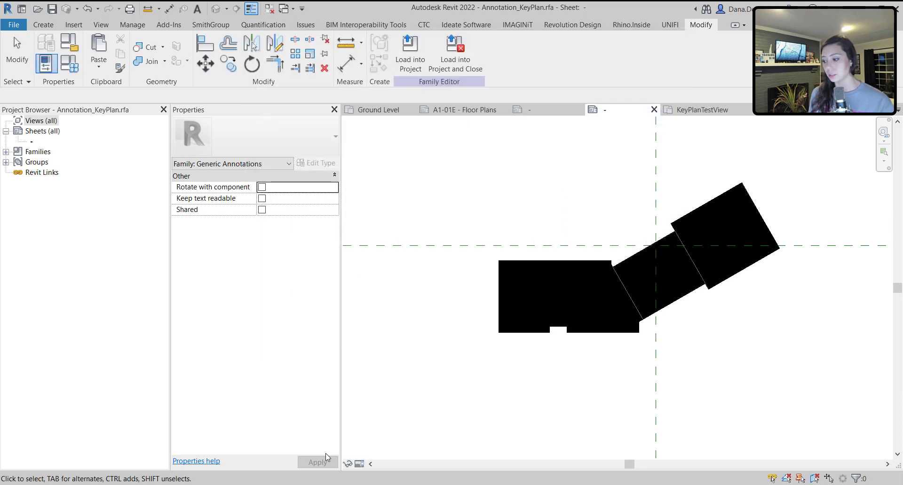
Turn on Preview Visibility and load the key plan into E1 30 x 42 Horizontal.rfa only
{"action": "left_click", "coordinate": [359, 464]}
{"action": "left_click", "coordinate": [371, 452]}
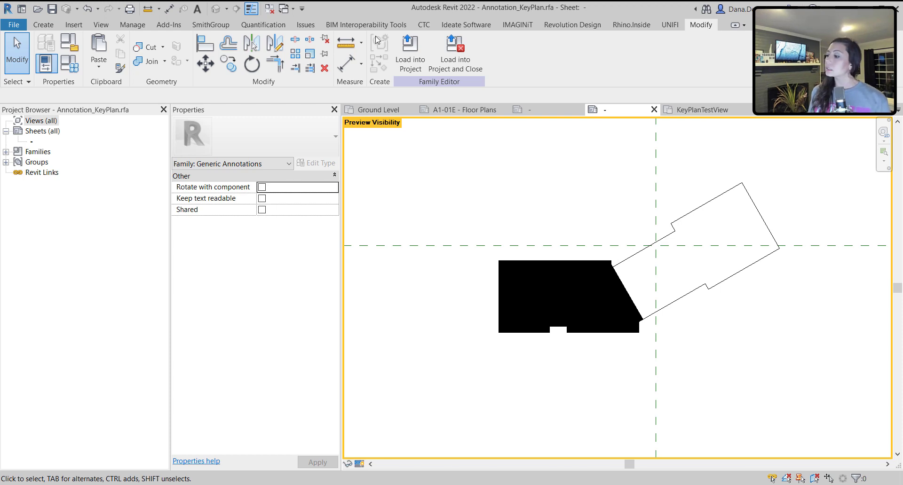
{"action": "left_click", "coordinate": [410, 53]}
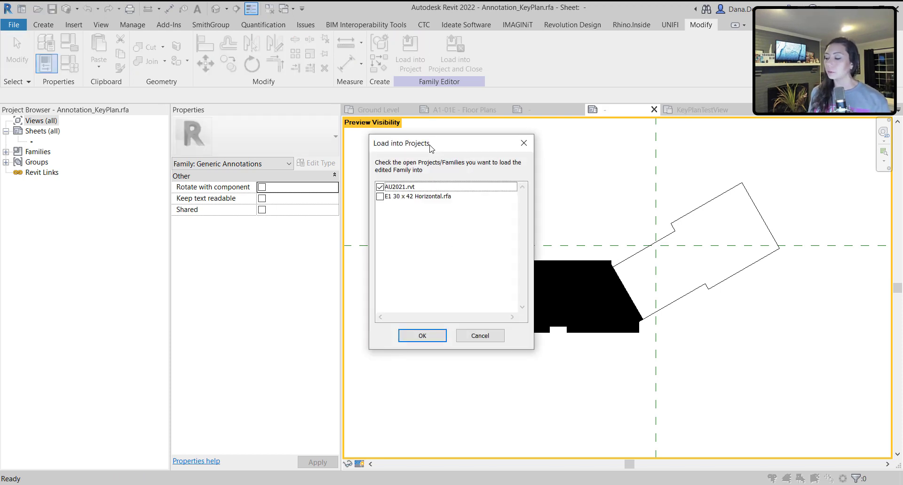
{"action": "left_click", "coordinate": [380, 187]}
{"action": "left_click", "coordinate": [380, 196]}
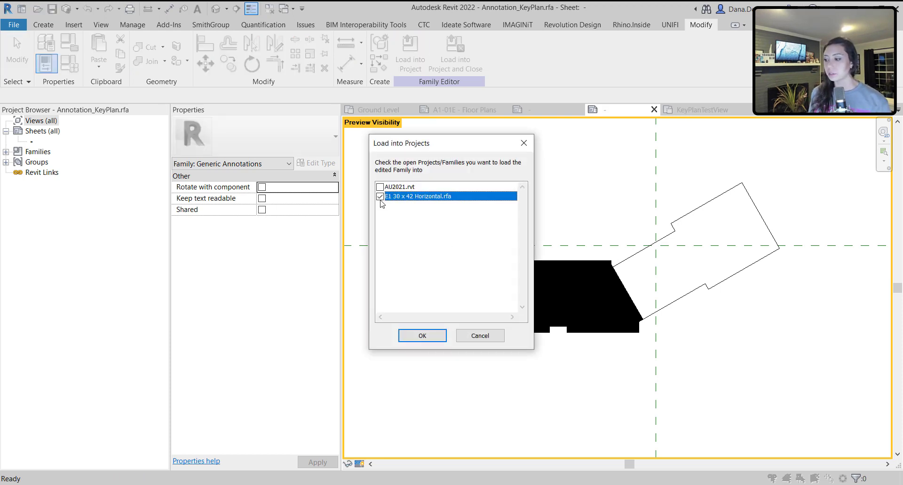
{"action": "left_click", "coordinate": [422, 335]}
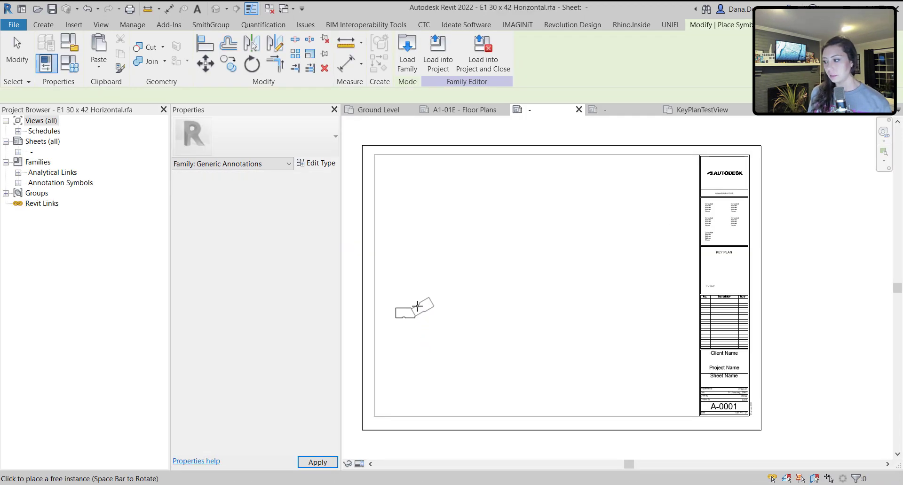
Place one key plan symbol in the title block's KEY PLAN box and deselect it
{"action": "scroll", "coordinate": [723, 285], "scroll_direction": "up", "scroll_amount": 5}
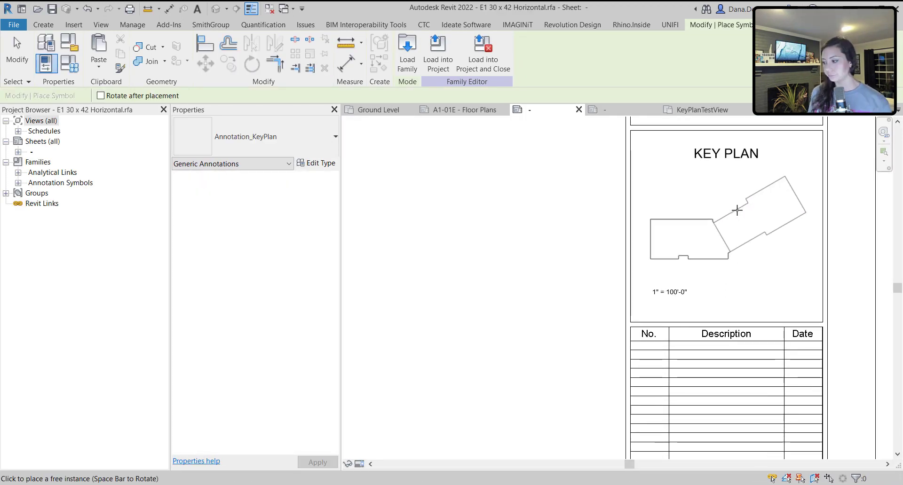
{"action": "left_click", "coordinate": [737, 207]}
{"action": "key", "text": "Escape"}
{"action": "key", "text": "Escape"}
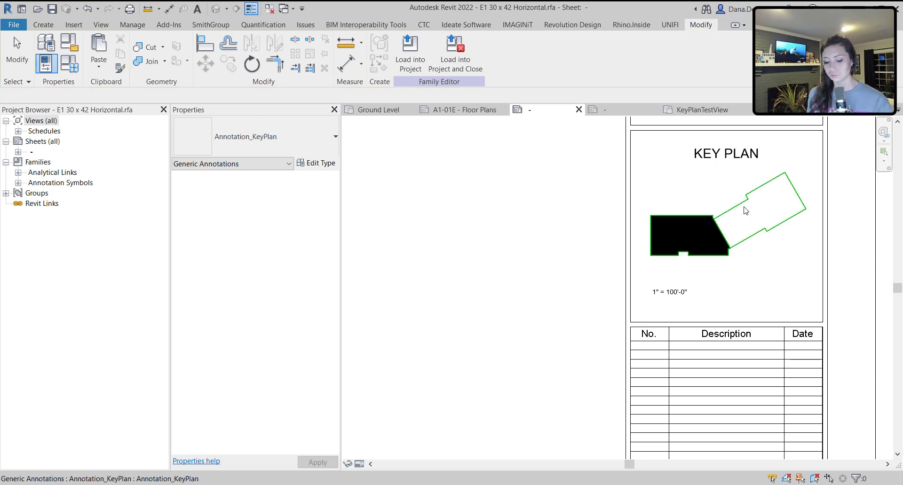
{"action": "left_click", "coordinate": [744, 209]}
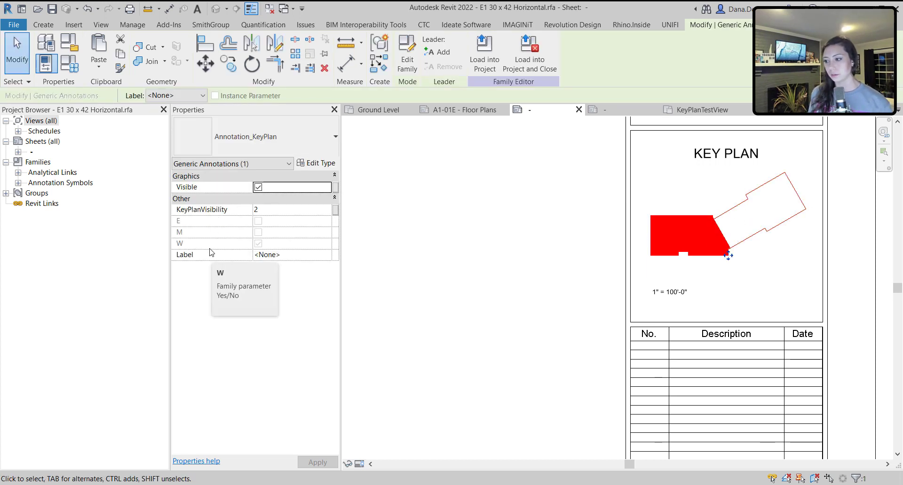
{"action": "left_click", "coordinate": [570, 231]}
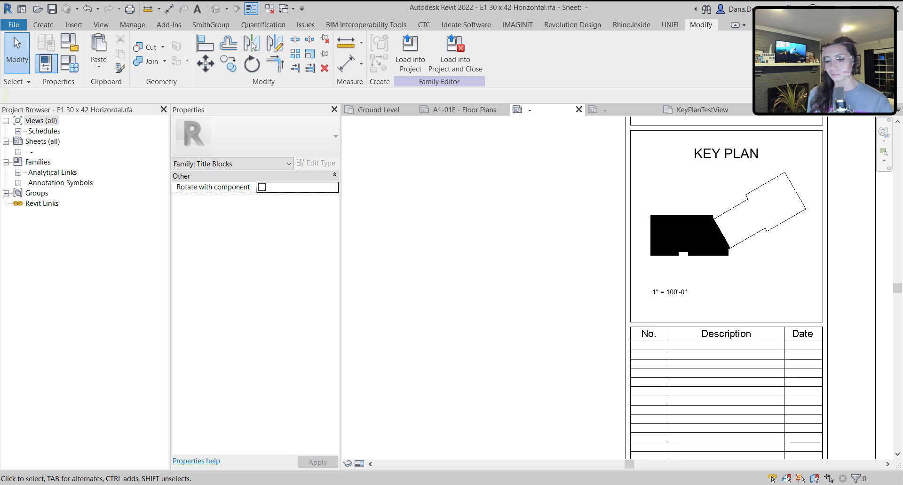
Create an Integer instance parameter KeyPlan_0E_1M_2W in the title block's Family Types
{"action": "key", "text": "f"}
{"action": "key", "text": "t"}
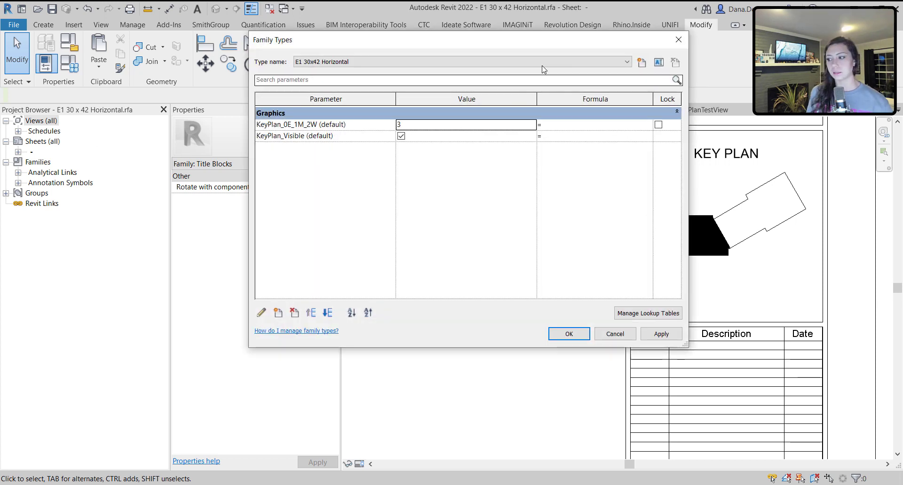
{"action": "key", "text": "Return"}
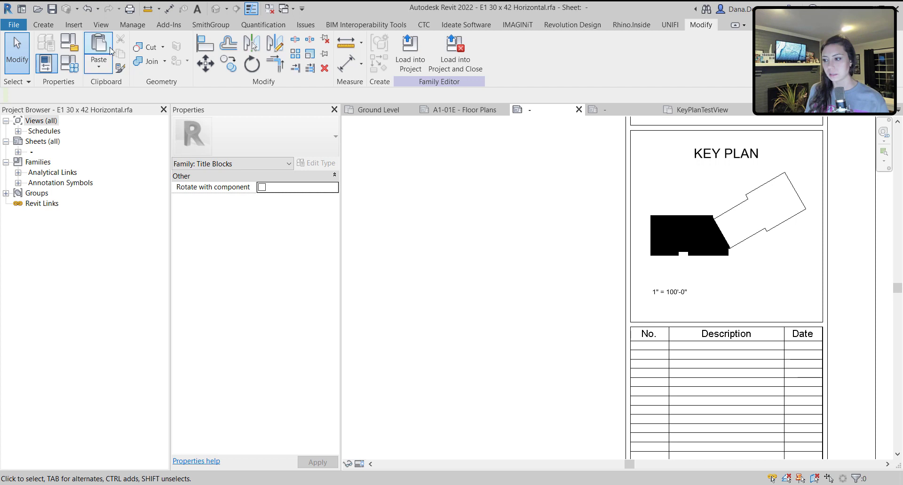
{"action": "left_click", "coordinate": [69, 63]}
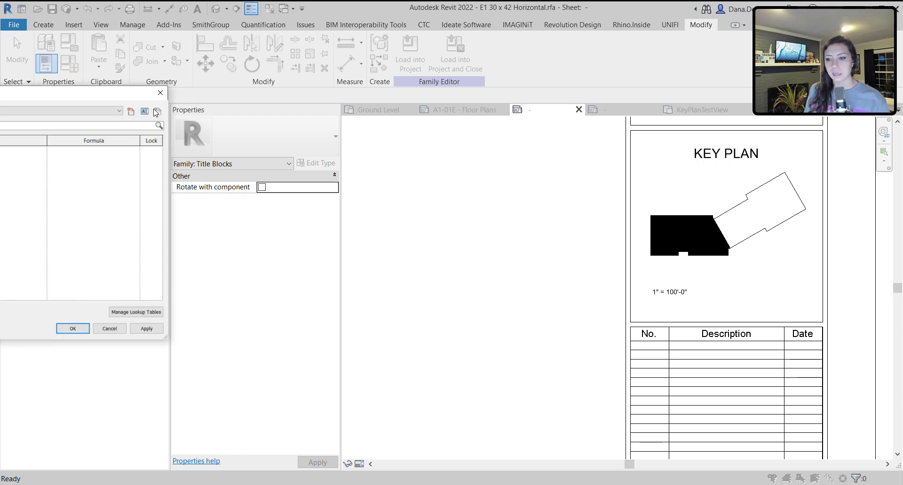
{"action": "left_click_drag", "start_coordinate": [0, 90], "coordinate": [375, 93]}
{"action": "left_click", "coordinate": [281, 367]}
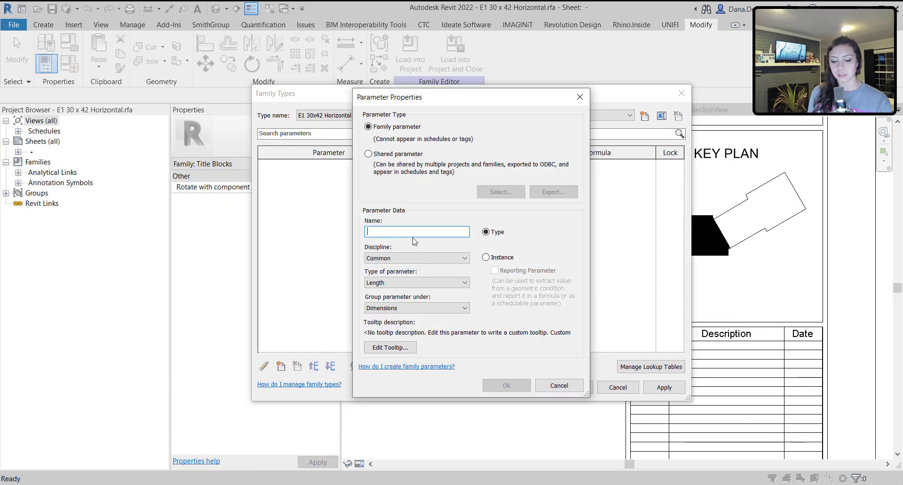
{"action": "type", "text": "KeyPlan_0E_1M_2W"}
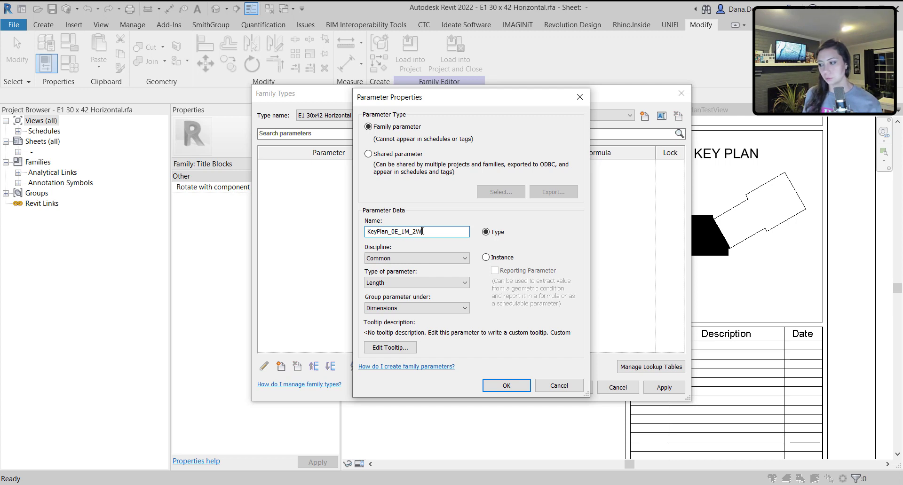
{"action": "left_click", "coordinate": [383, 284]}
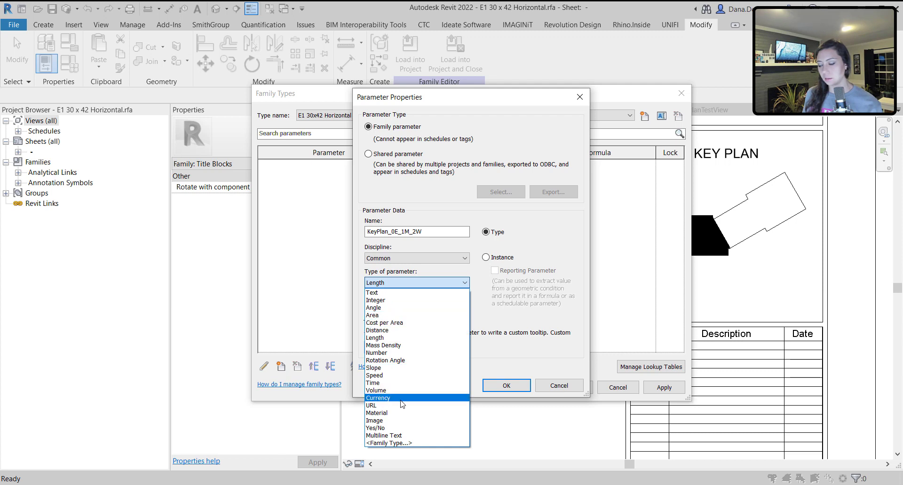
{"action": "left_click", "coordinate": [413, 302]}
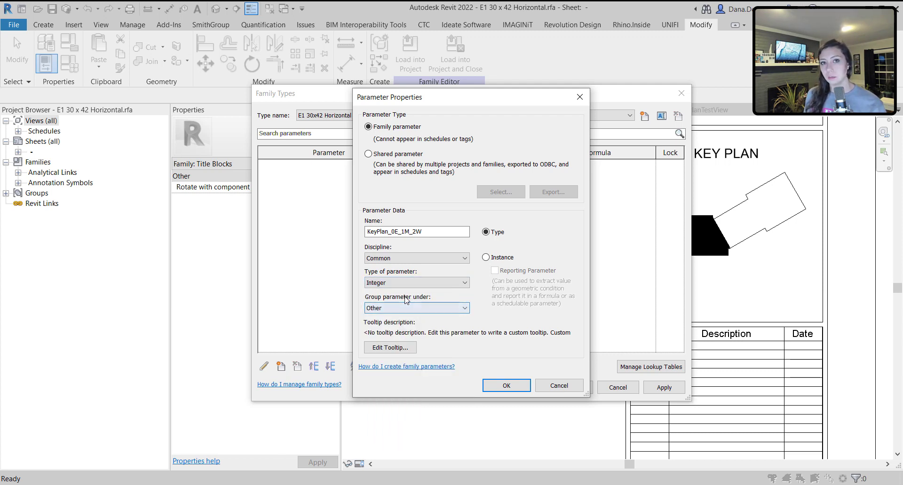
{"action": "left_click", "coordinate": [507, 257]}
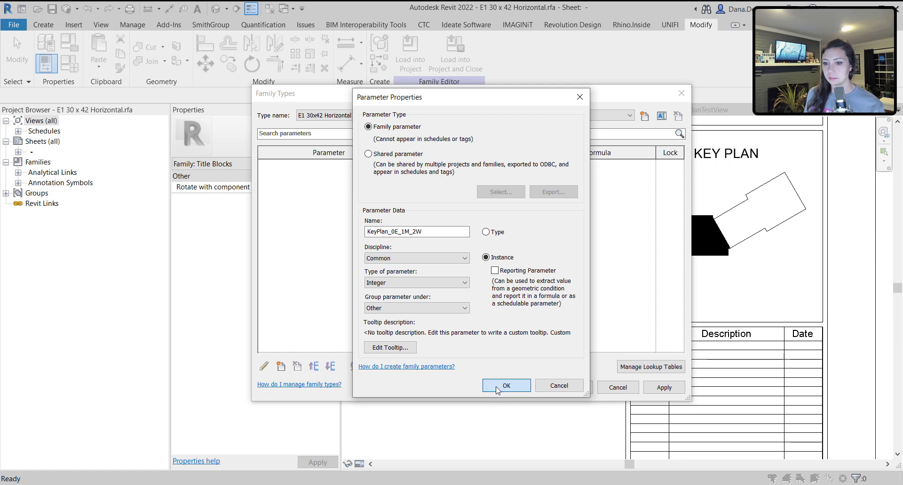
{"action": "left_click", "coordinate": [497, 387]}
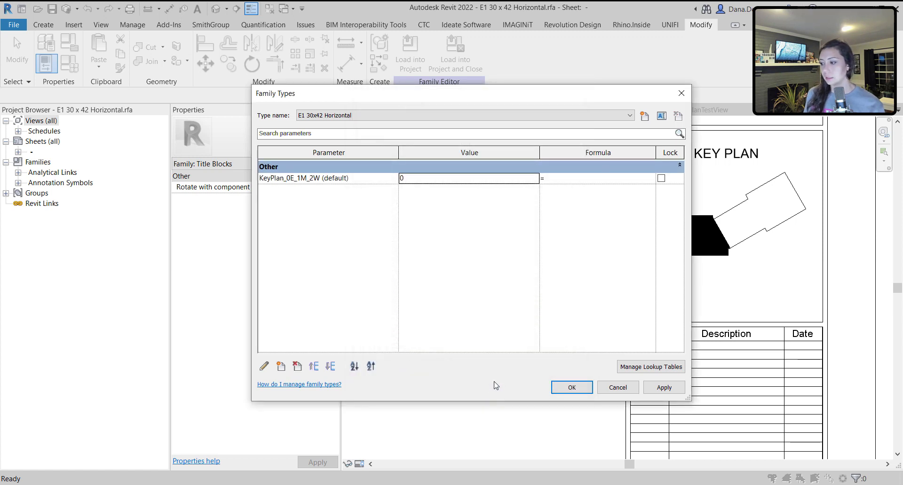
Associate the key plan annotation's KeyPlanVisibility with the title block parameter KeyPlan_0E_1M_2W
{"action": "left_click", "coordinate": [572, 387]}
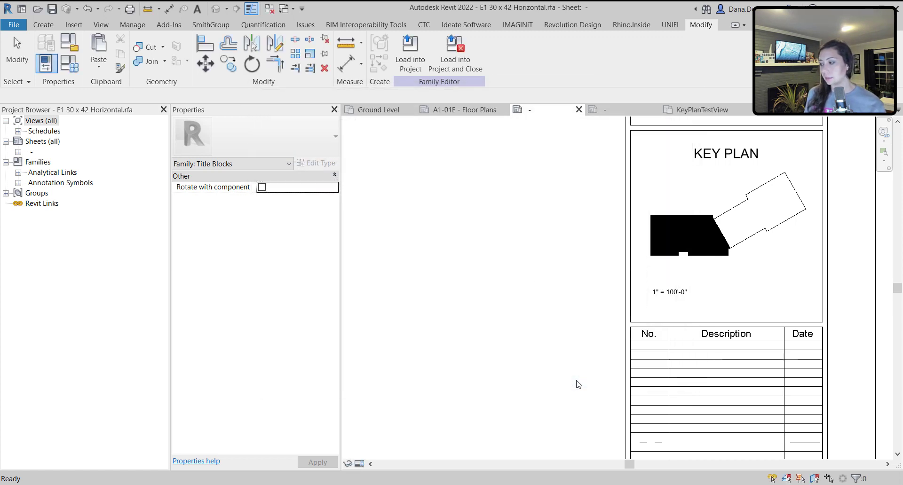
{"action": "left_click", "coordinate": [724, 257]}
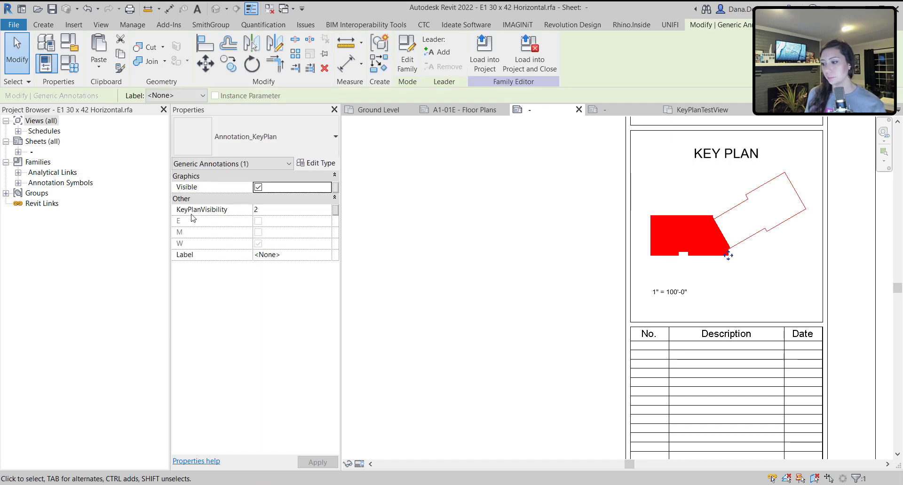
{"action": "left_click", "coordinate": [335, 211]}
{"action": "left_click", "coordinate": [403, 213]}
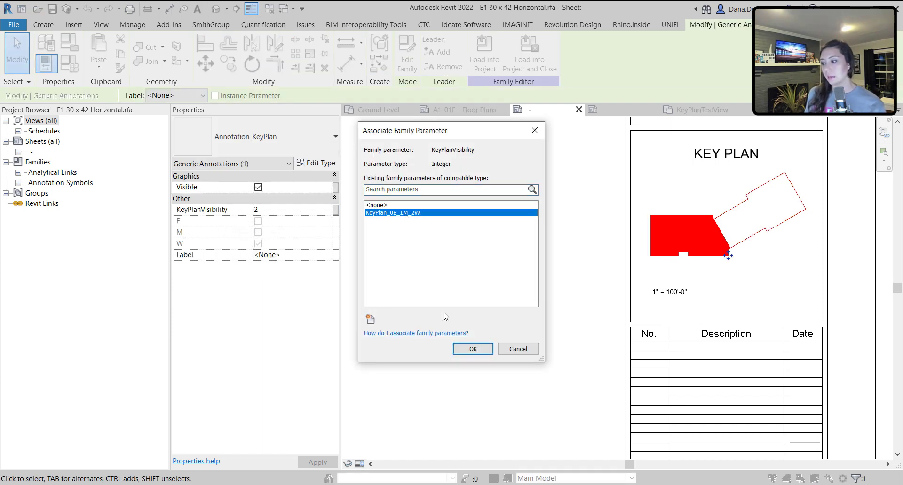
{"action": "left_click", "coordinate": [473, 349]}
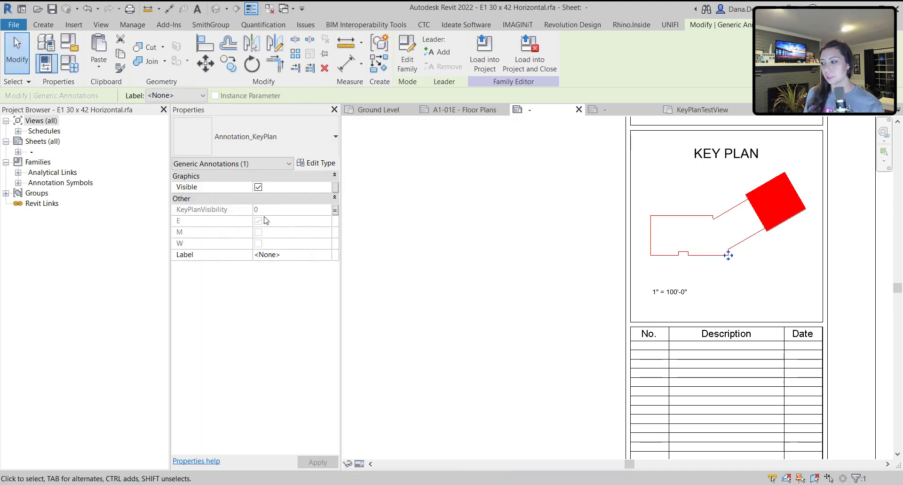
{"action": "left_click", "coordinate": [420, 357]}
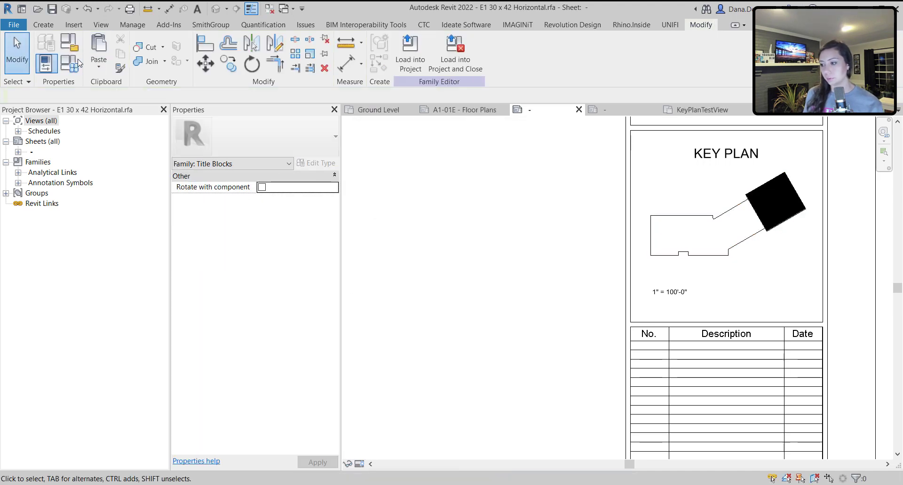
Set KeyPlan_0E_1M_2W to 1, then 2, applying each, and confirm Family Types
{"action": "key", "text": "f"}
{"action": "key", "text": "t"}
{"action": "left_click_drag", "start_coordinate": [425, 96], "coordinate": [258, 89]}
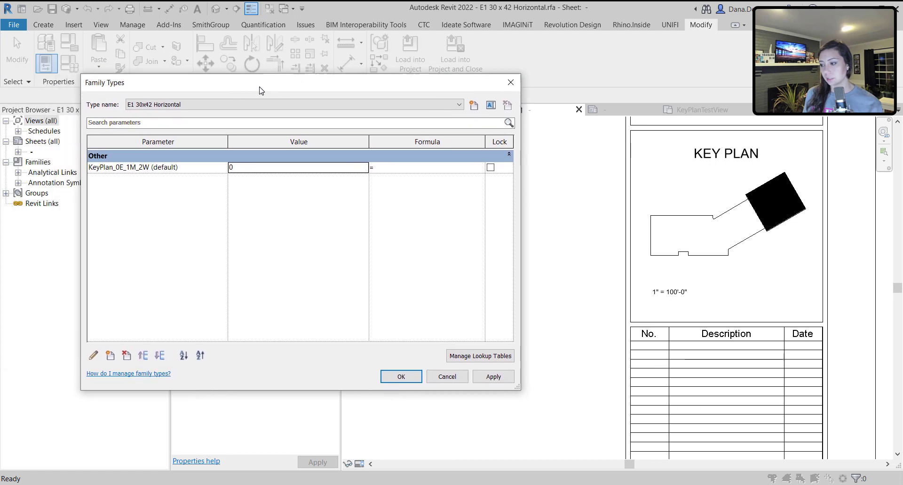
{"action": "left_click", "coordinate": [358, 169]}
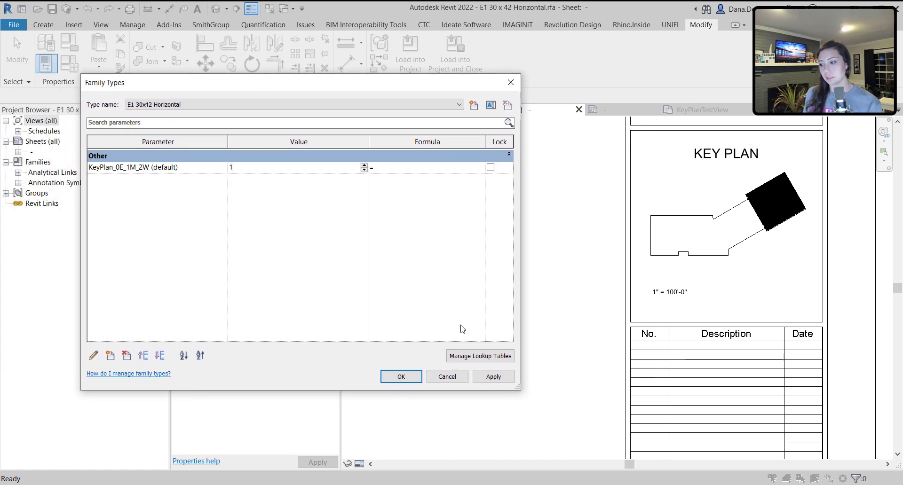
{"action": "type", "text": "1"}
{"action": "left_click", "coordinate": [493, 377]}
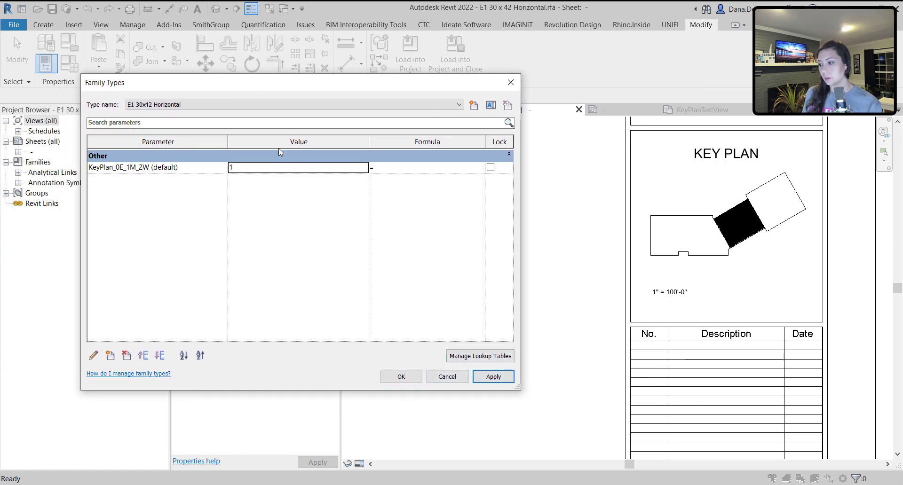
{"action": "left_click", "coordinate": [275, 168]}
{"action": "type", "text": "2"}
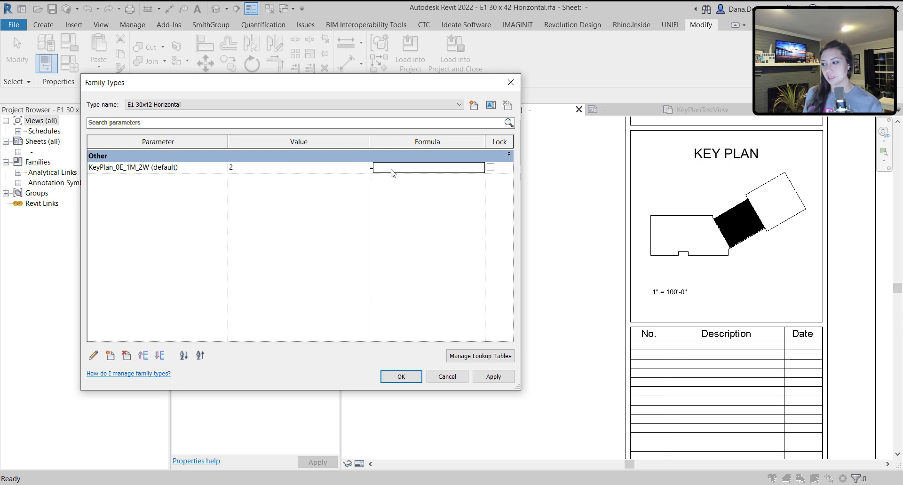
{"action": "left_click", "coordinate": [493, 377]}
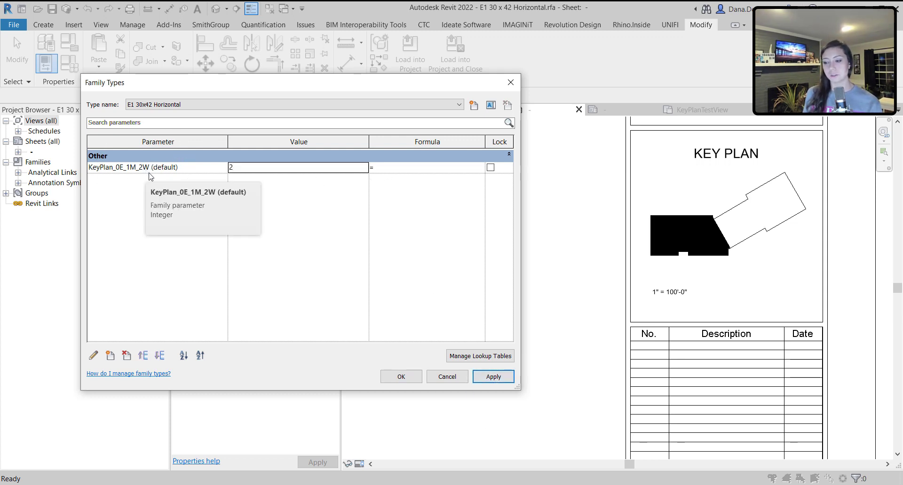
{"action": "left_click", "coordinate": [402, 376]}
Tie the filled key plan shape's Visible property to new instance parameter KeyPlanVisibility
{"action": "left_click", "coordinate": [700, 222]}
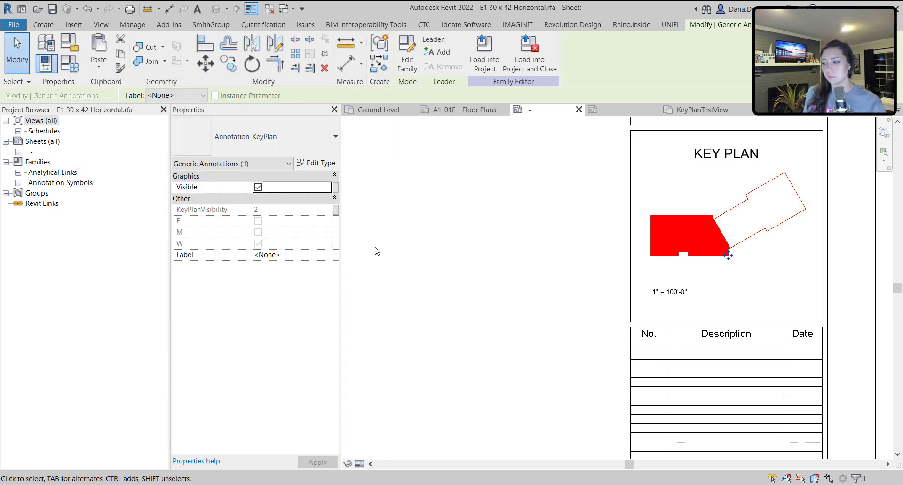
{"action": "left_click", "coordinate": [335, 188]}
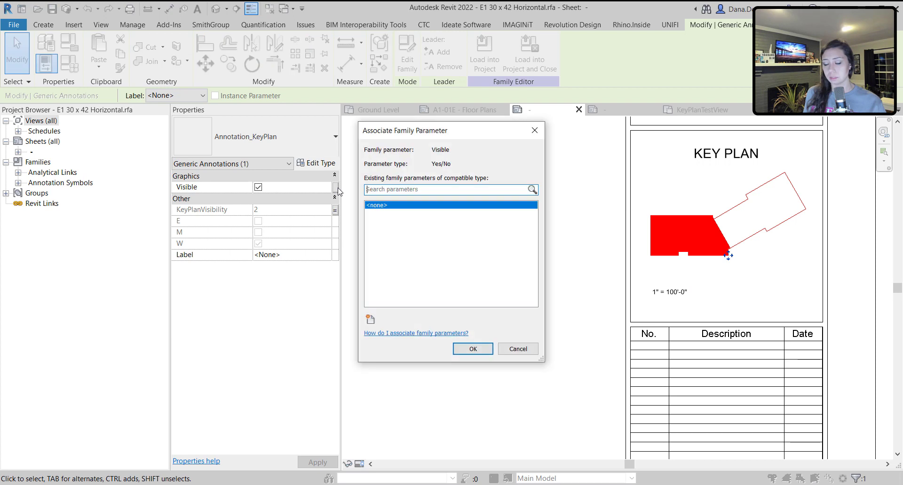
{"action": "left_click", "coordinate": [369, 320]}
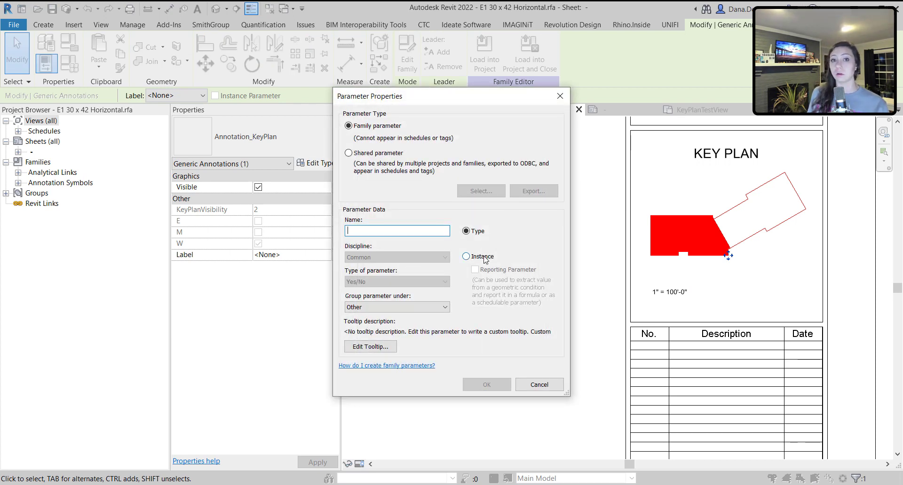
{"action": "left_click", "coordinate": [484, 258]}
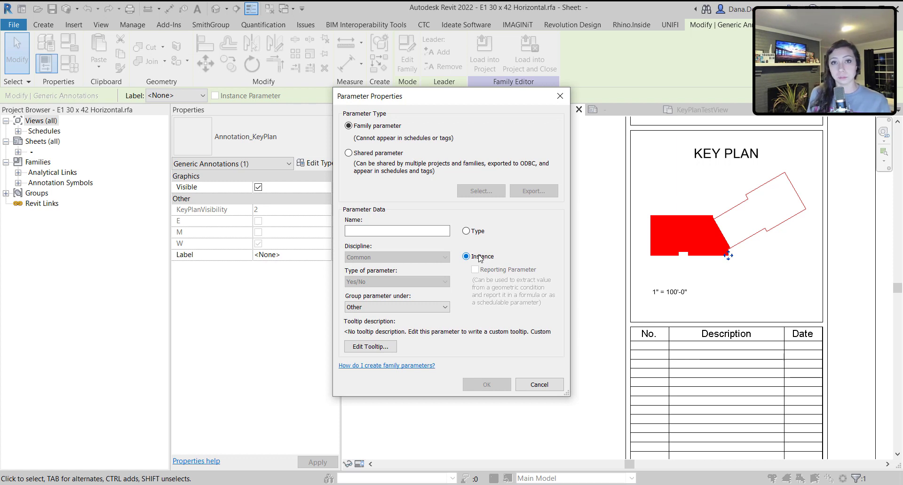
{"action": "left_click", "coordinate": [412, 231]}
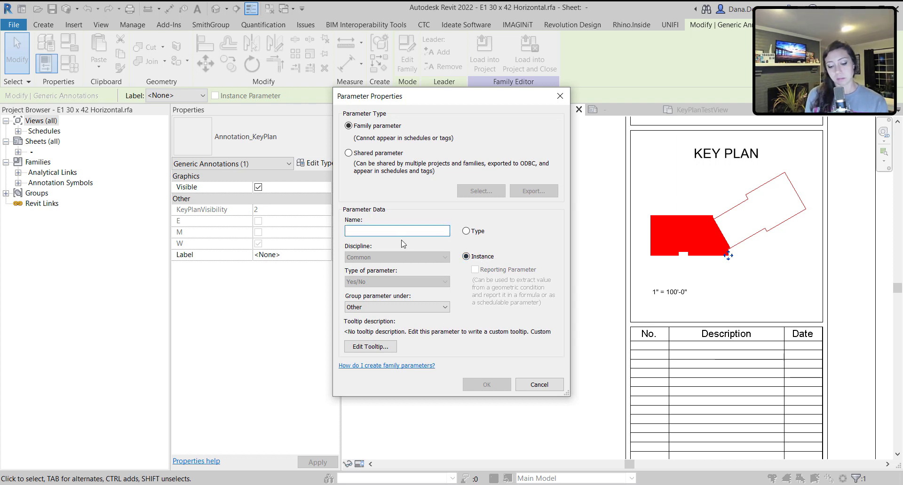
{"action": "type", "text": "KeyPlanVBi"}
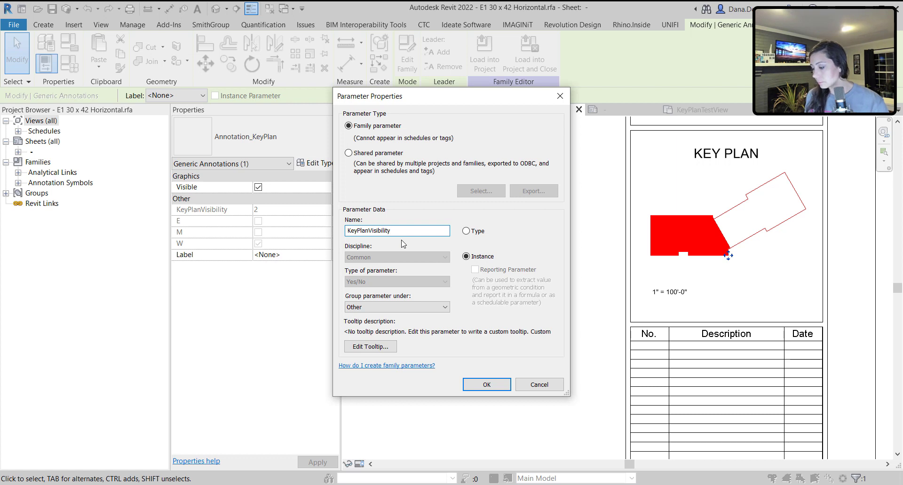
{"action": "left_click", "coordinate": [488, 390]}
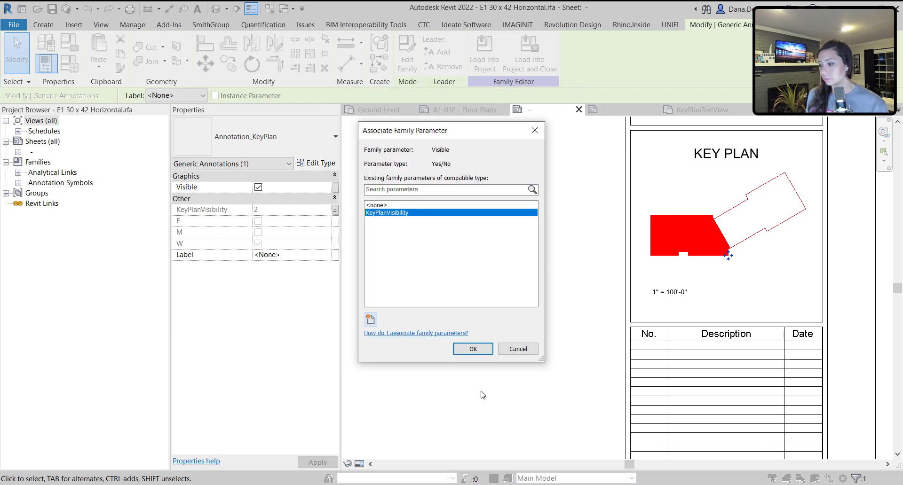
{"action": "left_click", "coordinate": [470, 349]}
{"action": "left_click", "coordinate": [416, 225]}
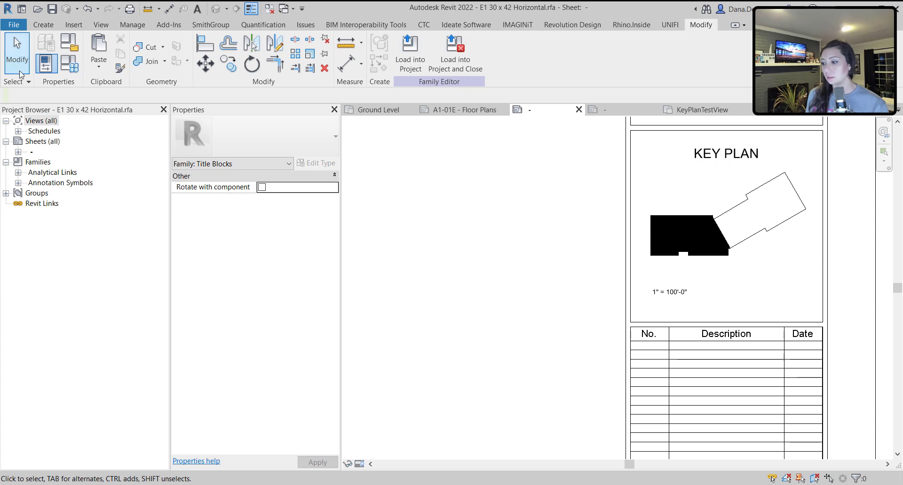
After reviewing the family types, reload the title block into AU2021.rvt, overwriting the existing version
{"action": "left_click", "coordinate": [69, 64]}
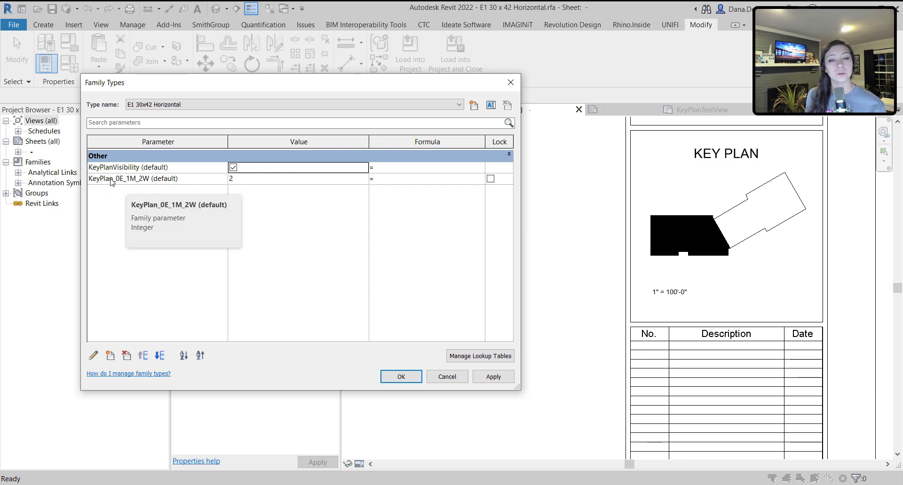
{"action": "left_click", "coordinate": [404, 377]}
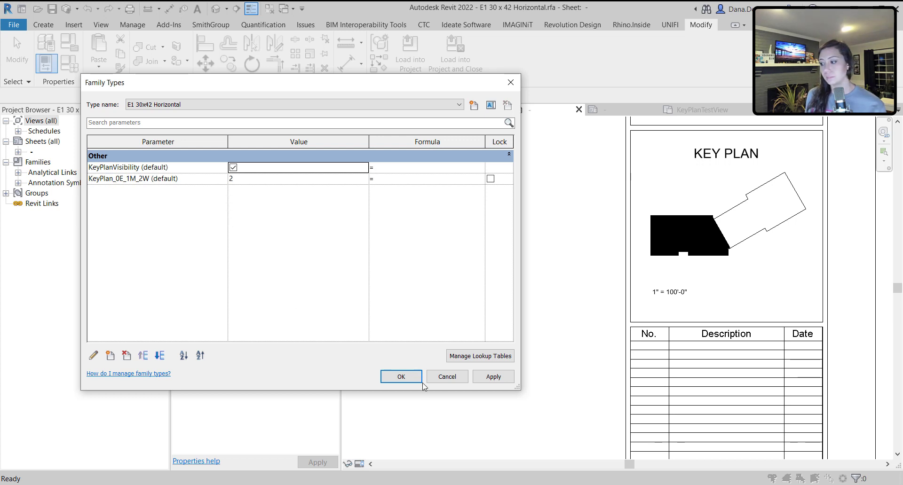
{"action": "left_click", "coordinate": [410, 52]}
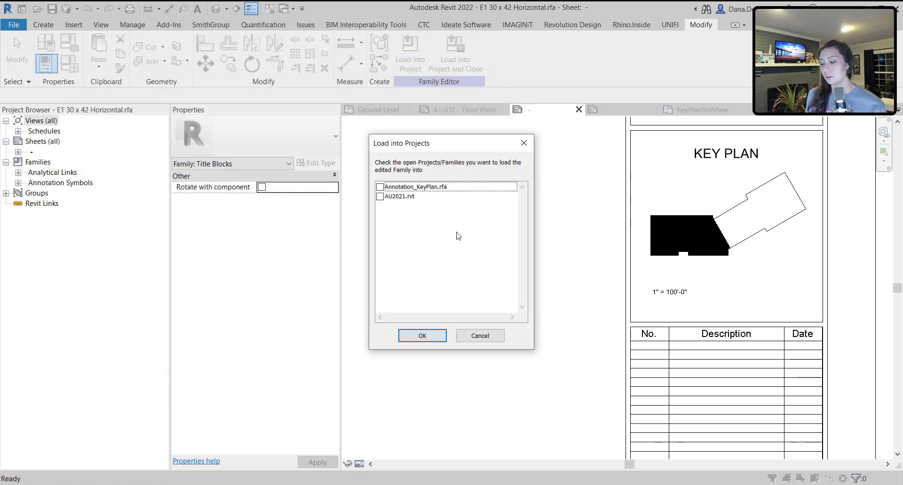
{"action": "left_click", "coordinate": [380, 199]}
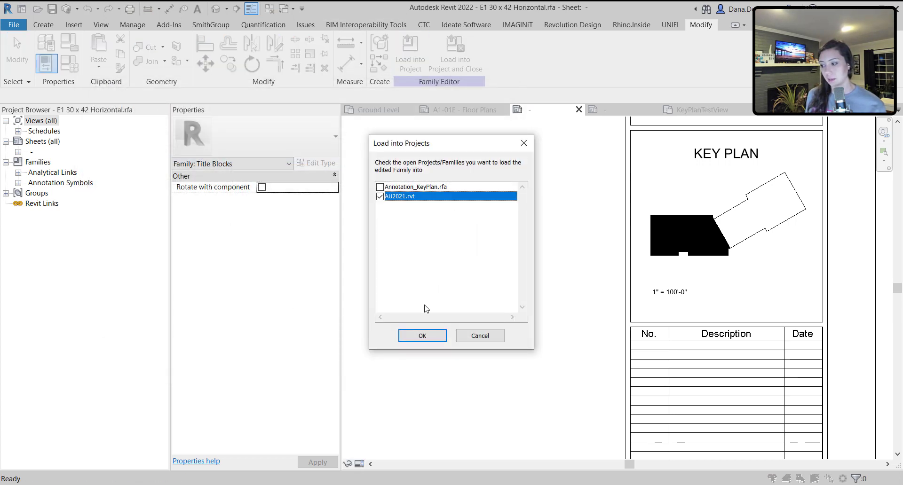
{"action": "left_click", "coordinate": [423, 335]}
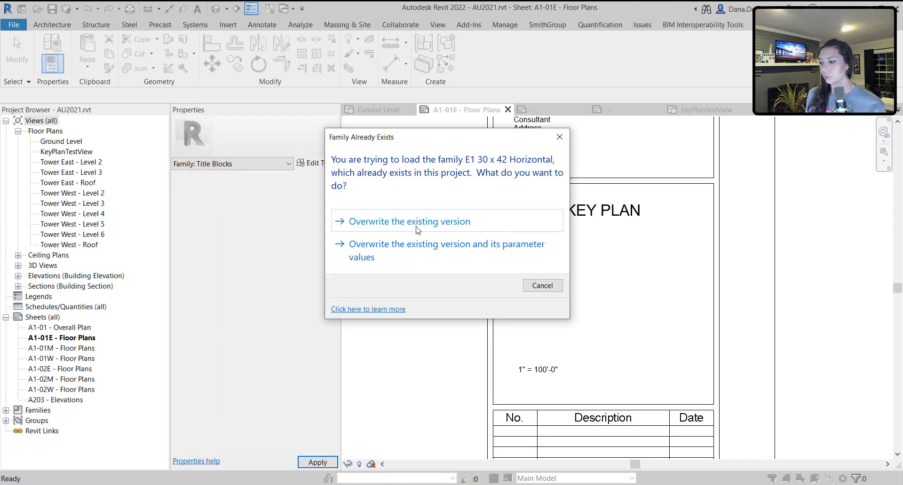
{"action": "left_click", "coordinate": [417, 223]}
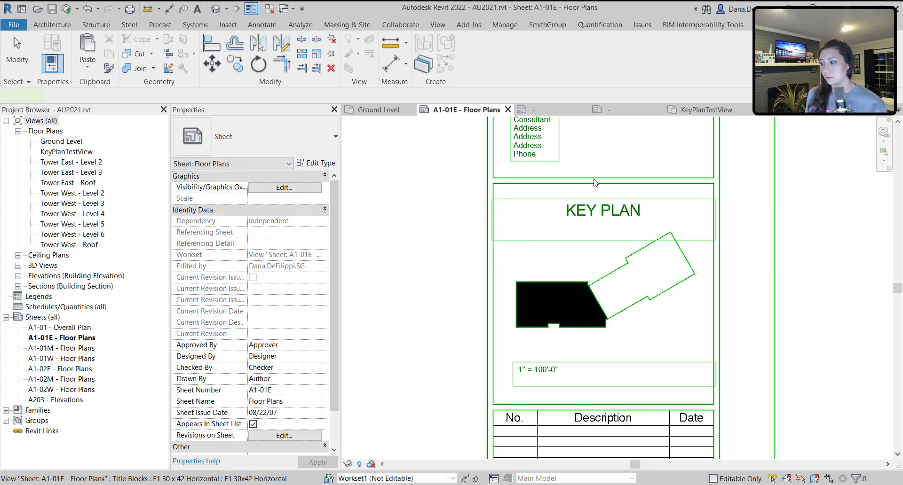
Change the sheet title block's KeyPlan_0E_1M_2W value from 2 to 1
{"action": "left_click", "coordinate": [595, 184]}
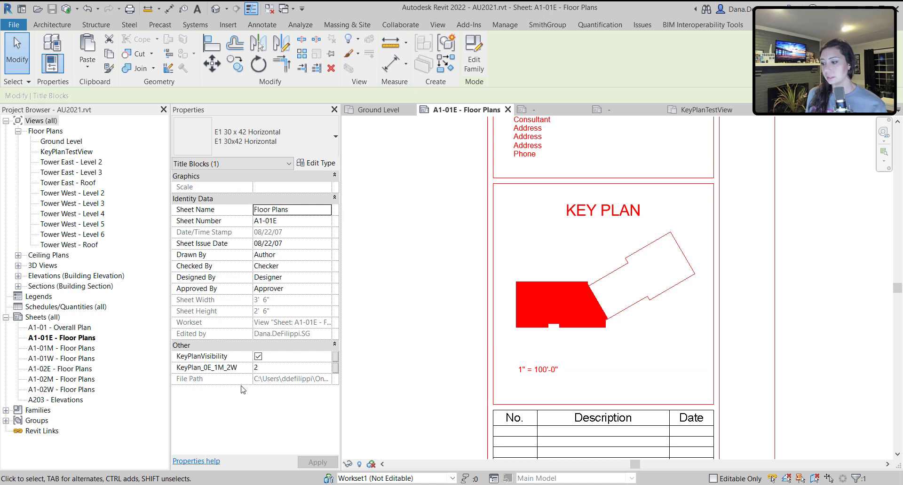
{"action": "left_click", "coordinate": [288, 368]}
{"action": "left_click", "coordinate": [327, 371]}
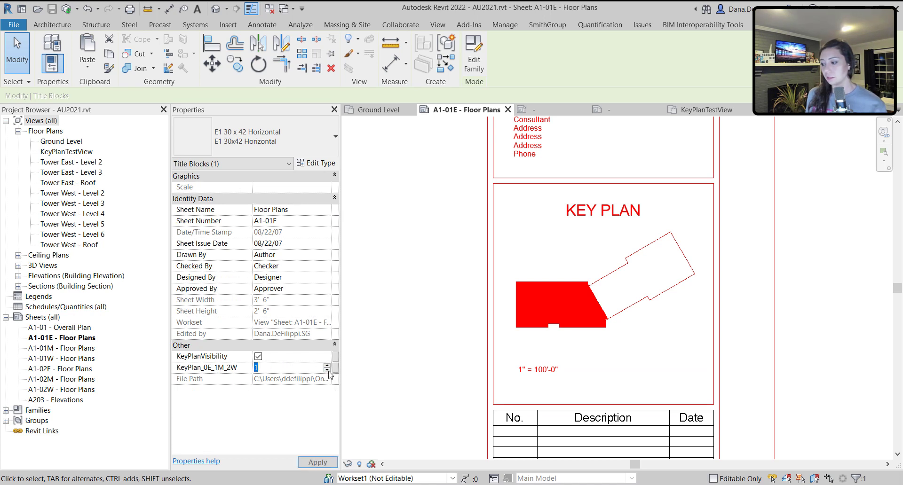
{"action": "left_click", "coordinate": [391, 348]}
Lower KeyPlan_0E_1M_2W to 0 so the key plan fills the east tower, and recheck the values
{"action": "left_click", "coordinate": [603, 405]}
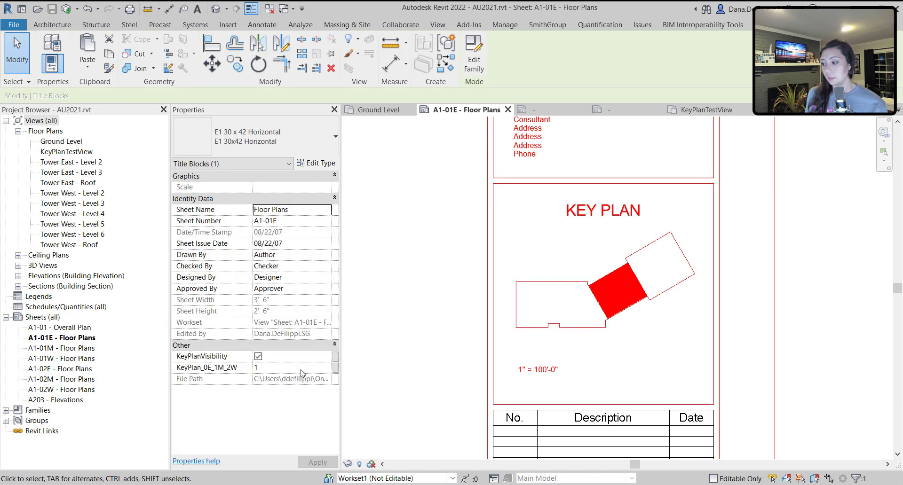
{"action": "left_click", "coordinate": [318, 370]}
{"action": "left_click", "coordinate": [327, 371]}
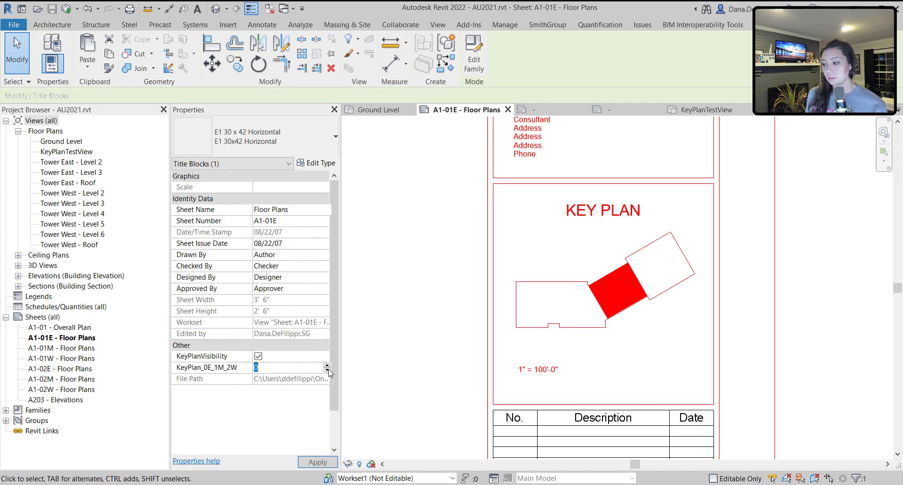
{"action": "left_click", "coordinate": [394, 351]}
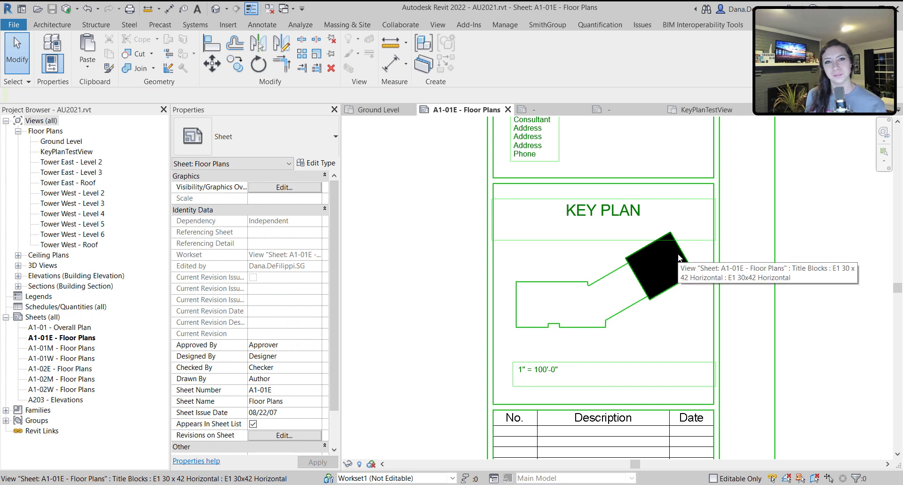
{"action": "left_click", "coordinate": [667, 265]}
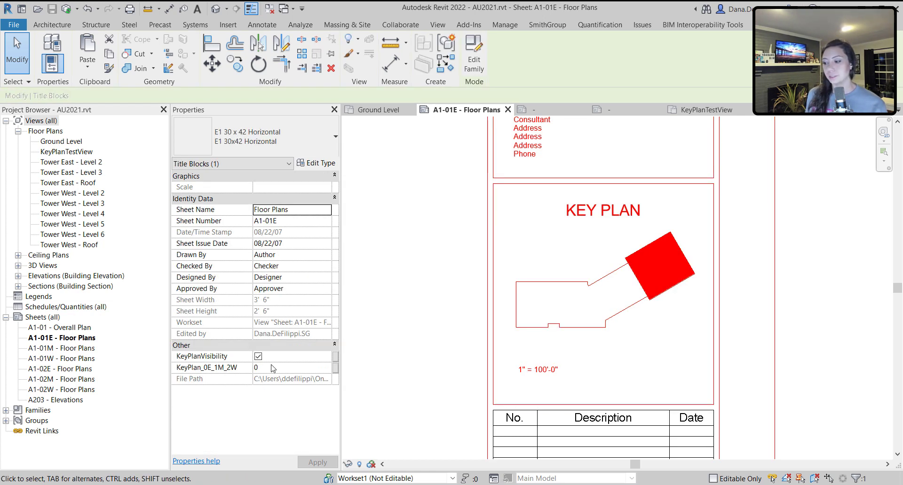